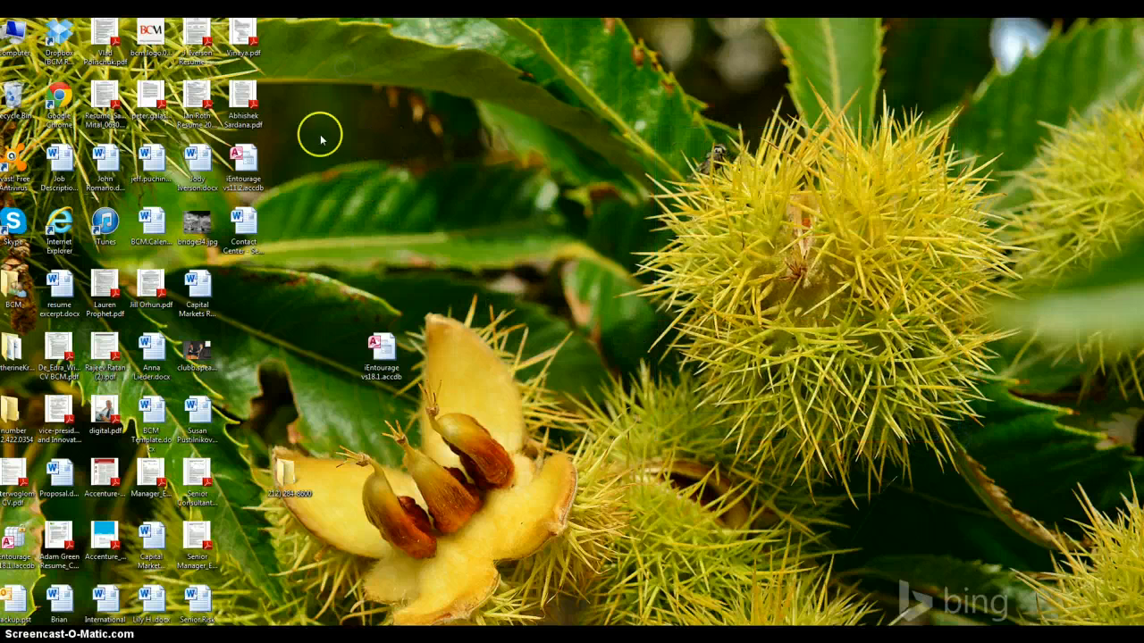
left_click_drag(411, 286, 837, 456)
right_click(819, 359)
right_click(889, 597)
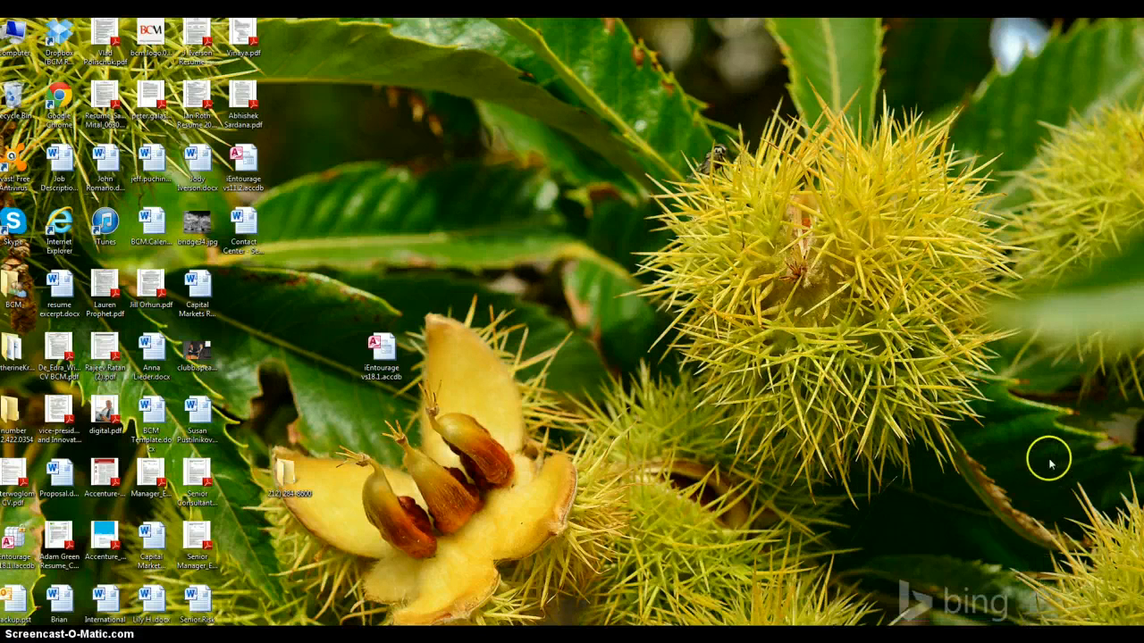
left_click_drag(1102, 577, 309, 100)
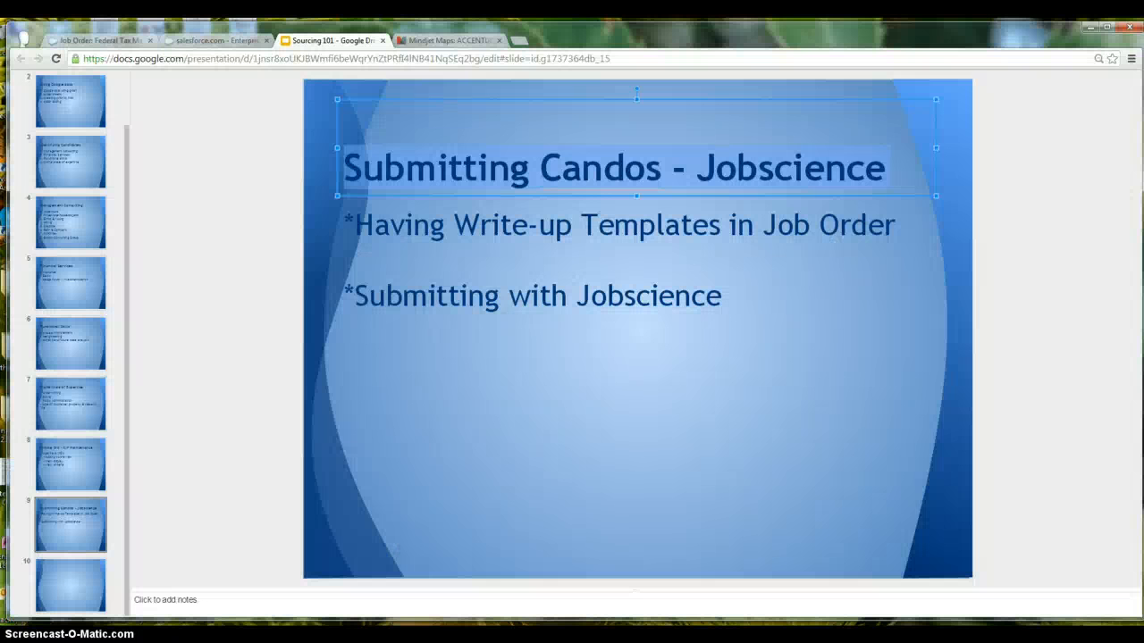
Review the slide's two points on write-up templates in the job order and submitting with Jobscience
left_click(374, 223)
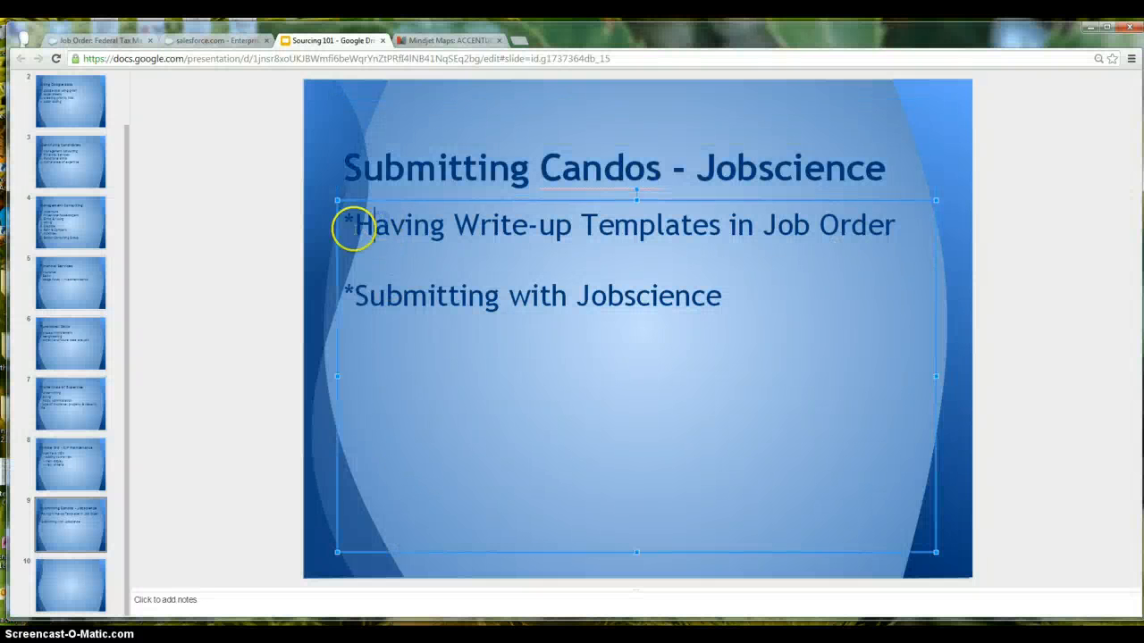
left_click_drag(473, 232, 784, 233)
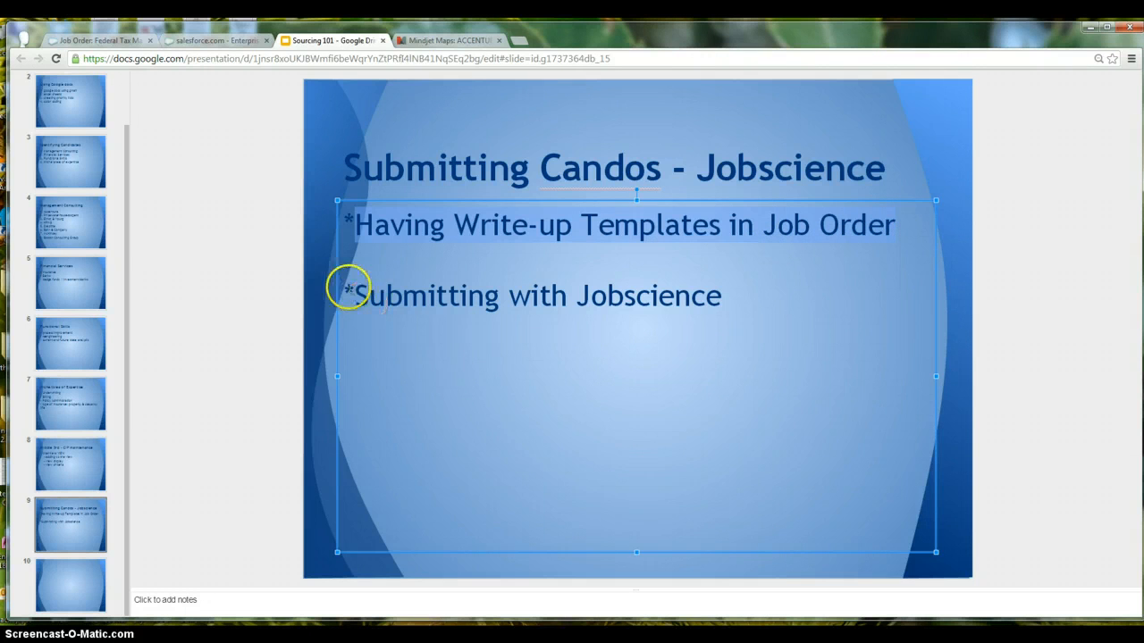
left_click(346, 295)
left_click_drag(474, 301, 748, 302)
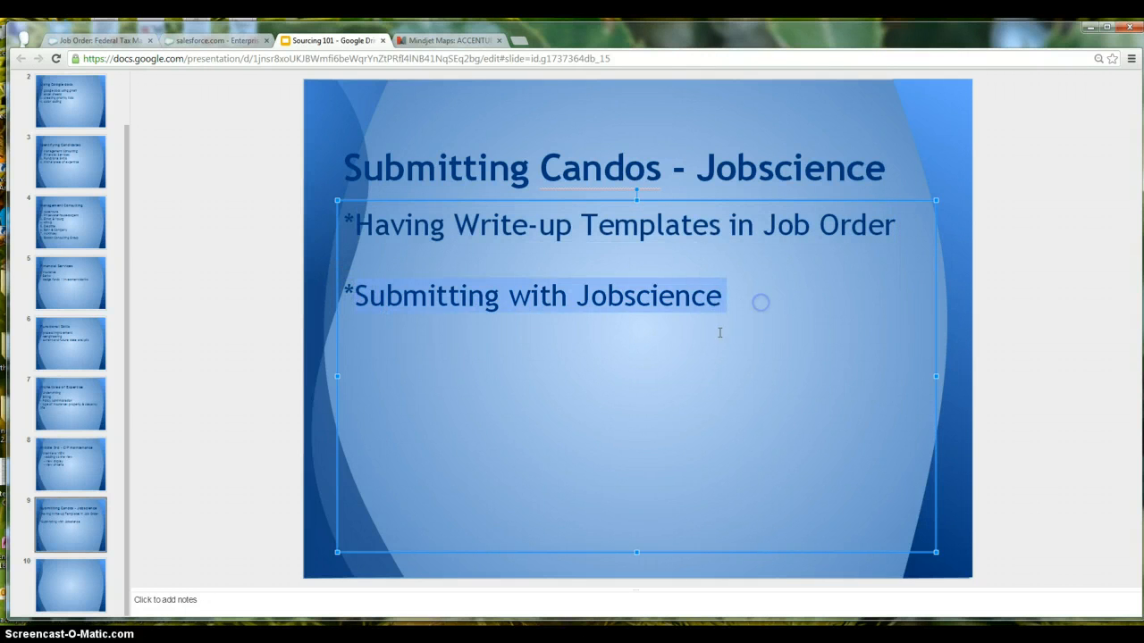
left_click(689, 313)
Switch to Jobscience, open the recently viewed tax candidate's record and look over its submission details
left_click(223, 41)
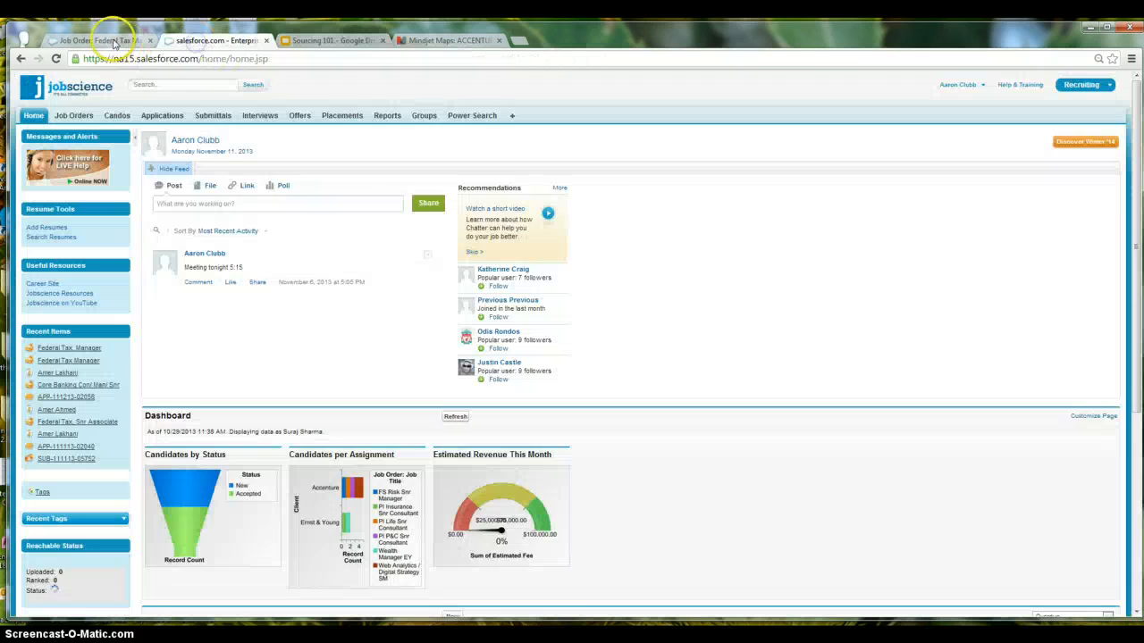
left_click(113, 41)
left_click(204, 42)
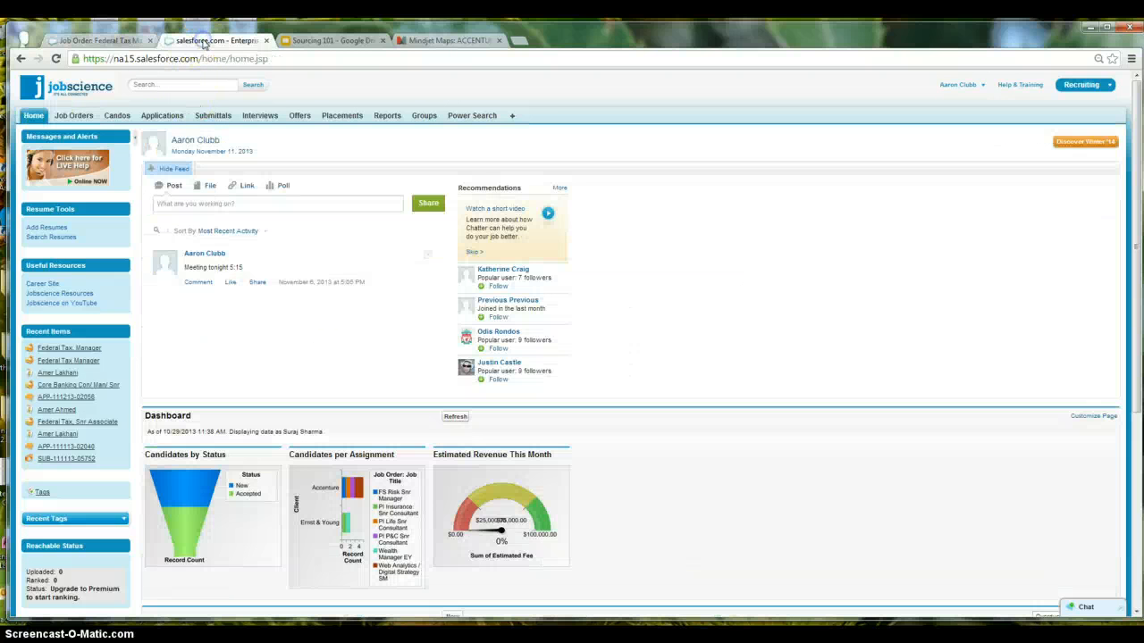
left_click(69, 374)
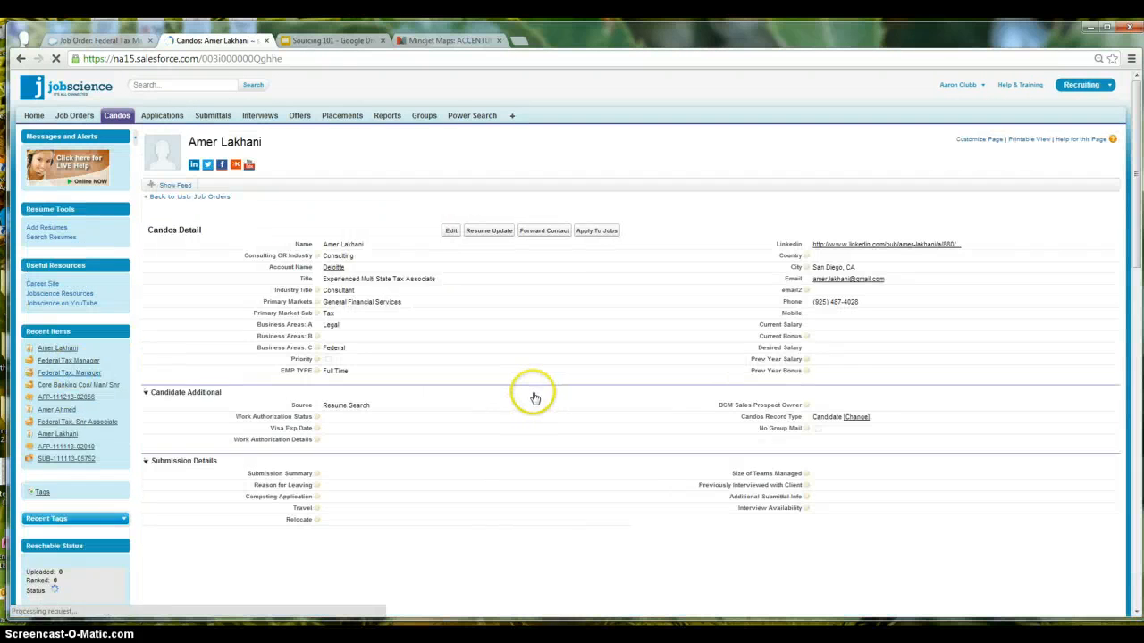
scroll(530, 393, "down", 2)
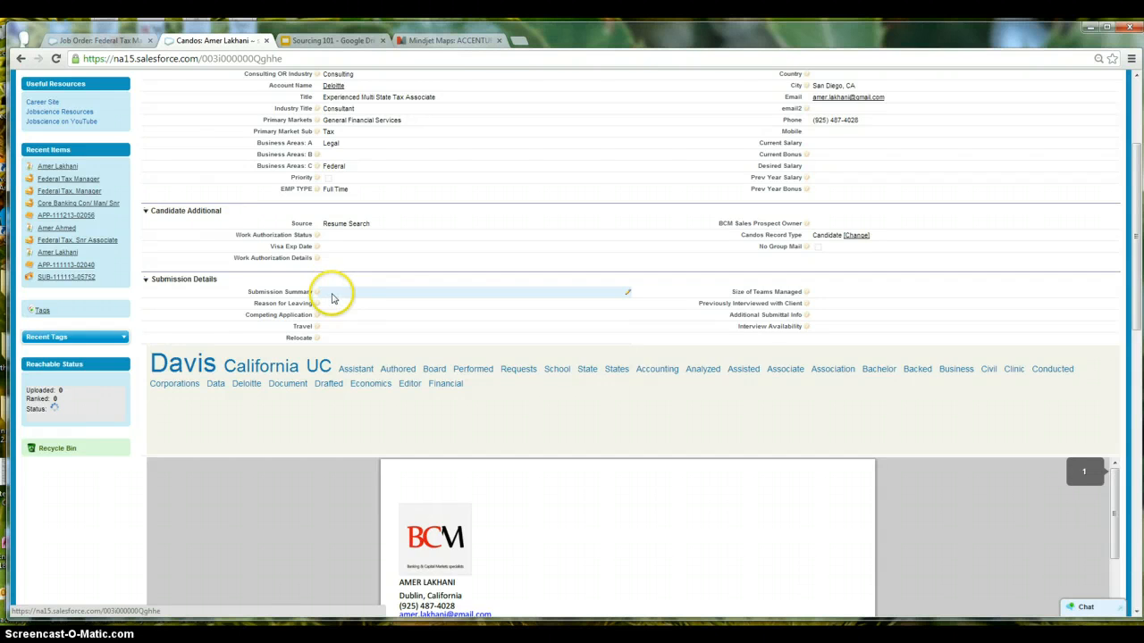
scroll(537, 312, "up", 2)
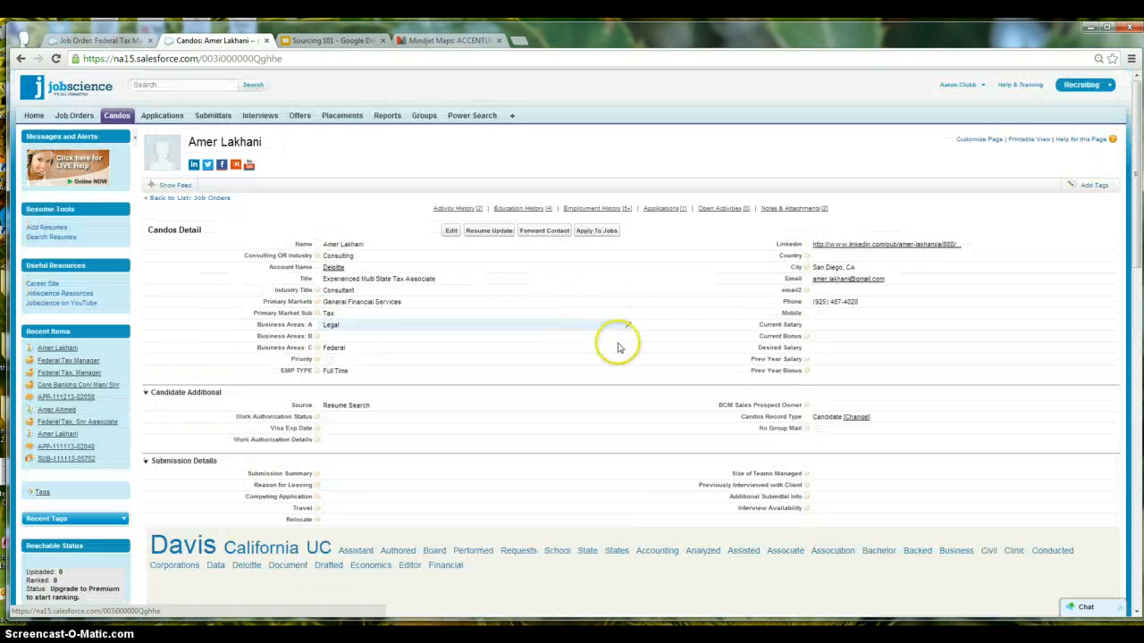
Using the candidate's e-mail notes in Outlook, set the current salary to 80,000 and the desired salary to 90,000
double_click(831, 327)
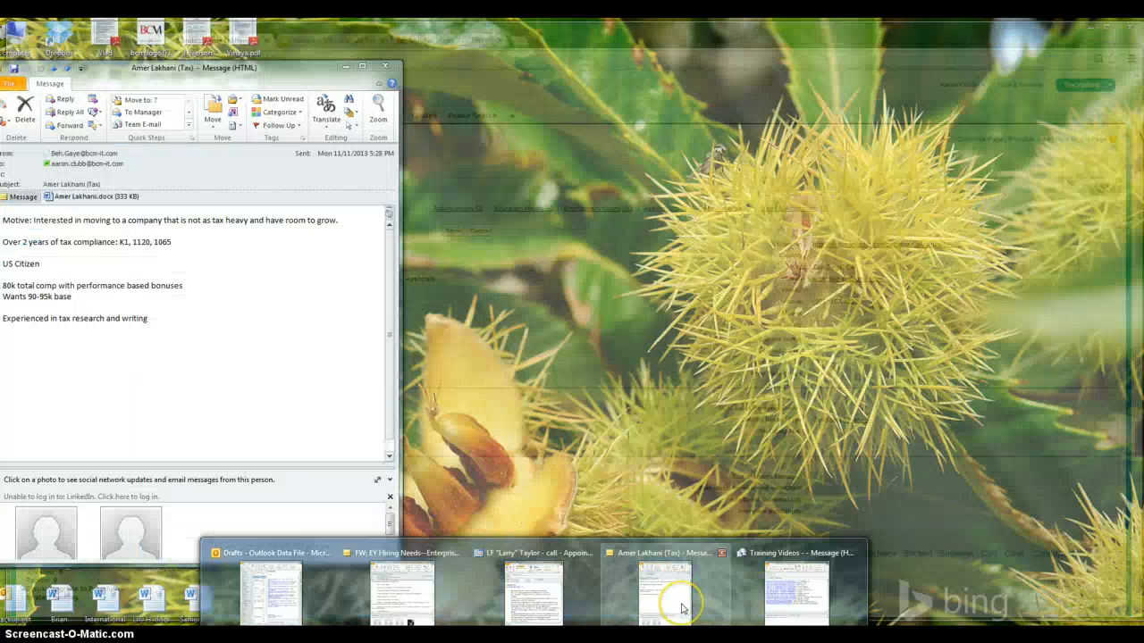
left_click(681, 609)
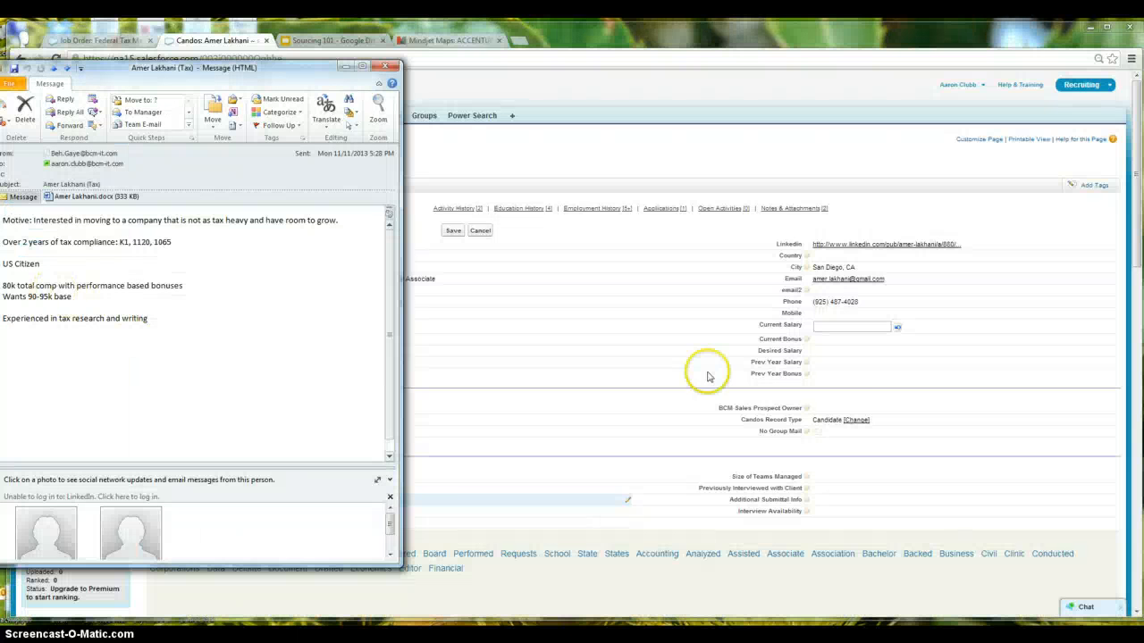
left_click(840, 328)
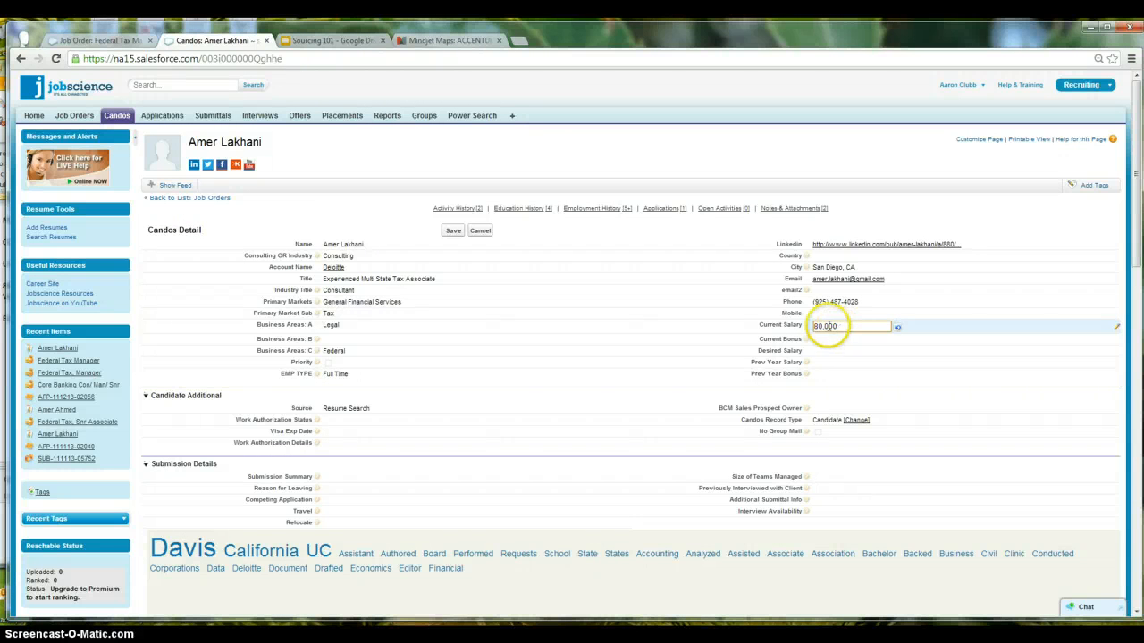
left_click(831, 350)
double_click(833, 351)
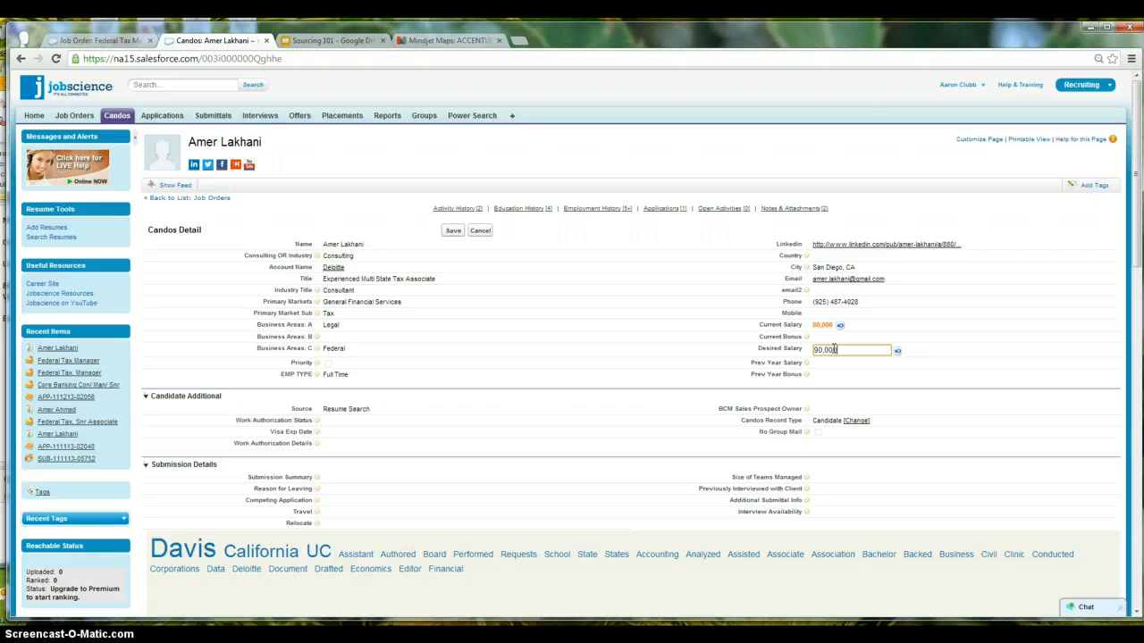
left_click(666, 345)
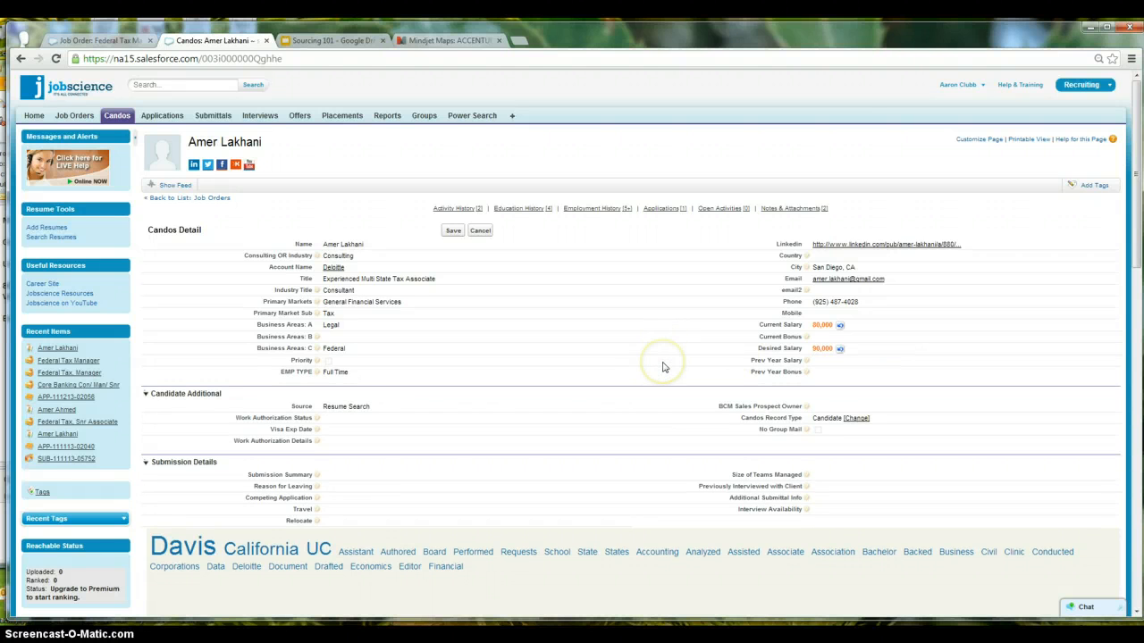
Copy the candidate's phone number into the Mobile field and save the record
double_click(849, 302)
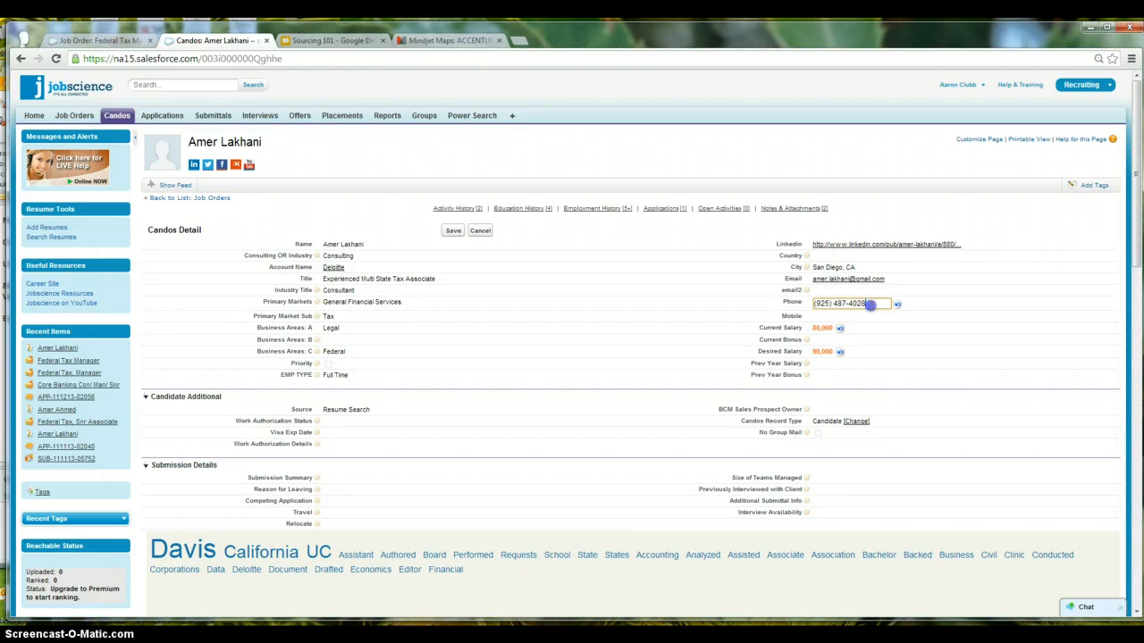
left_click_drag(870, 305, 810, 304)
key("ctrl+c")
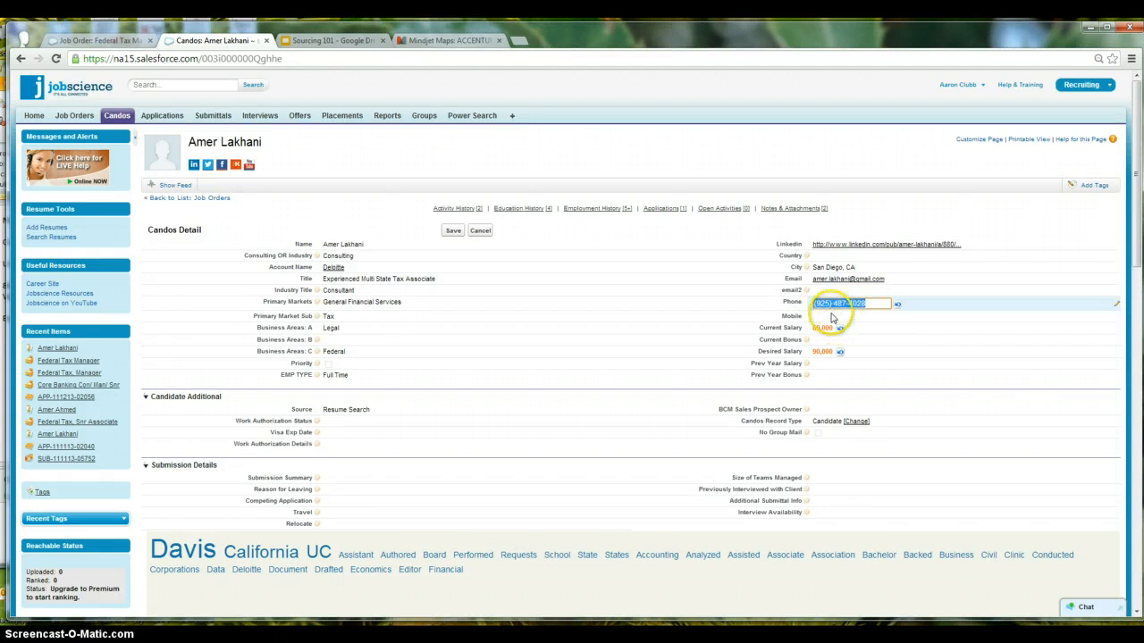
double_click(831, 316)
key("ctrl+v")
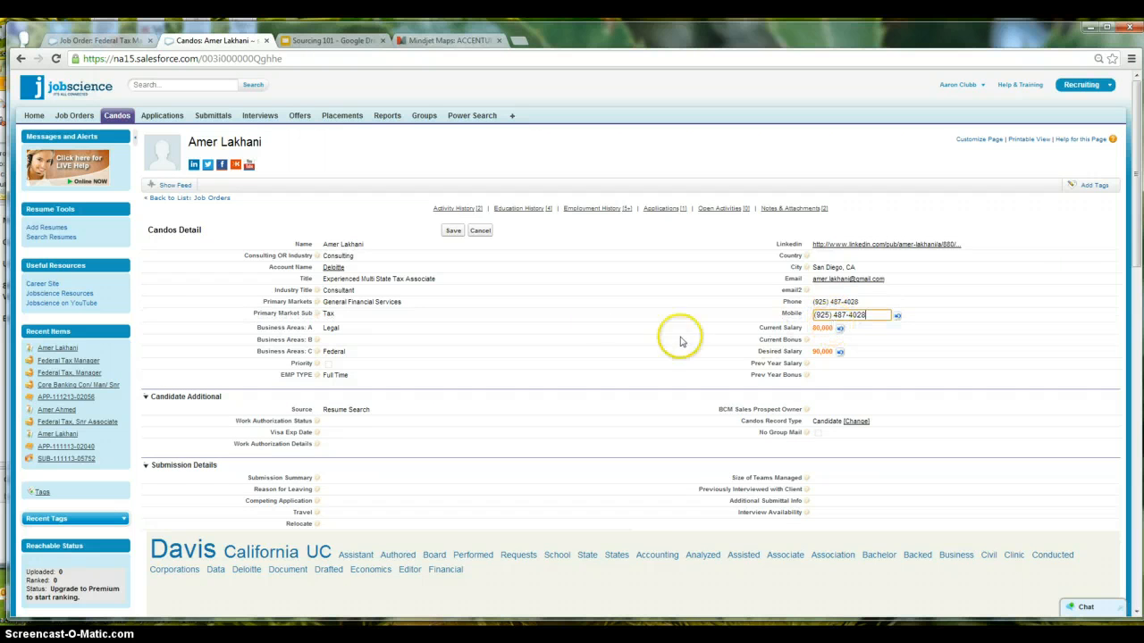
double_click(581, 339)
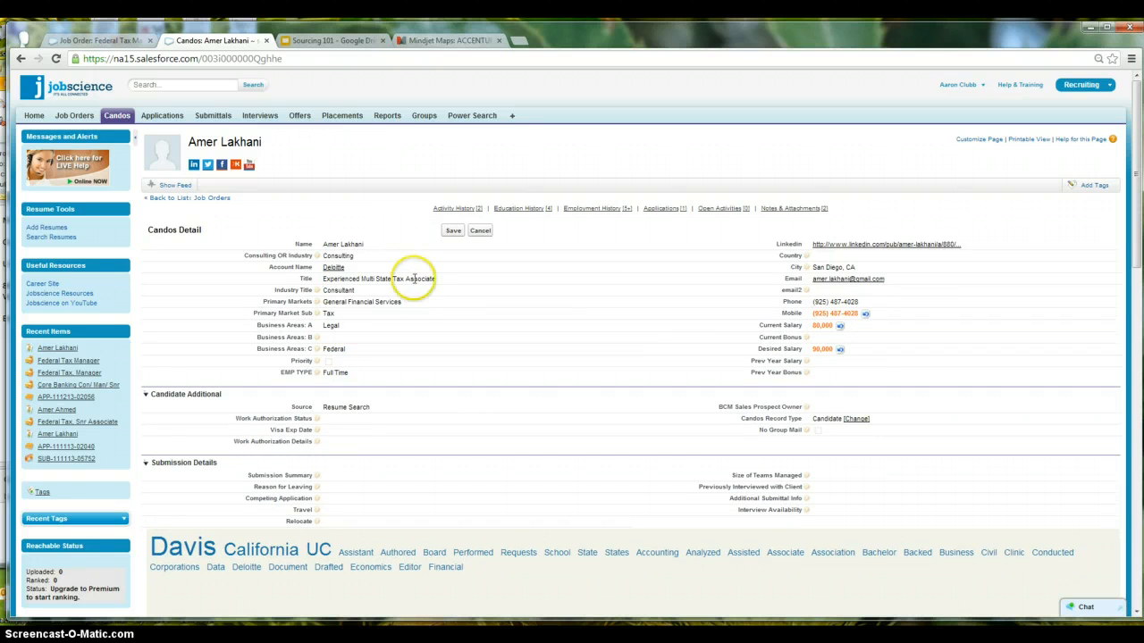
left_click(452, 231)
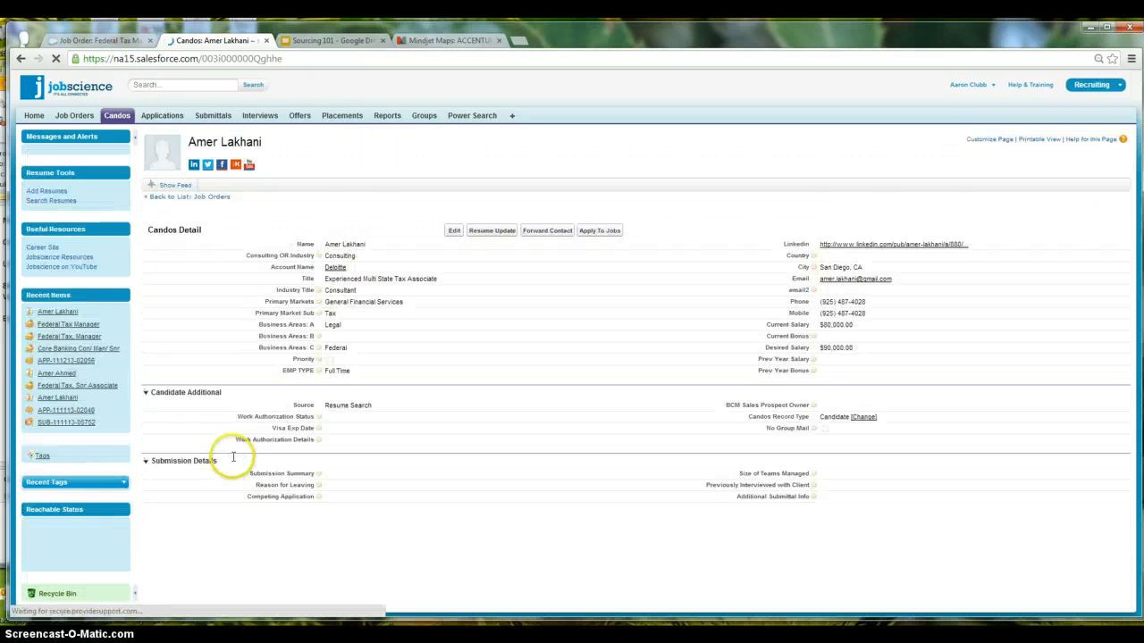
left_click_drag(219, 401, 153, 402)
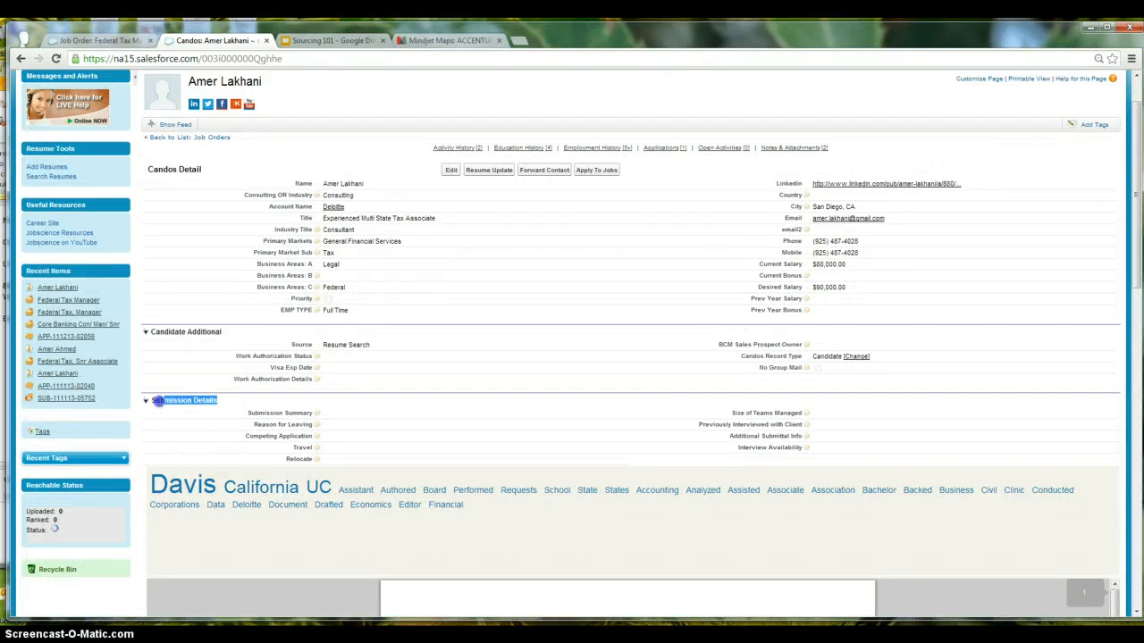
double_click(350, 410)
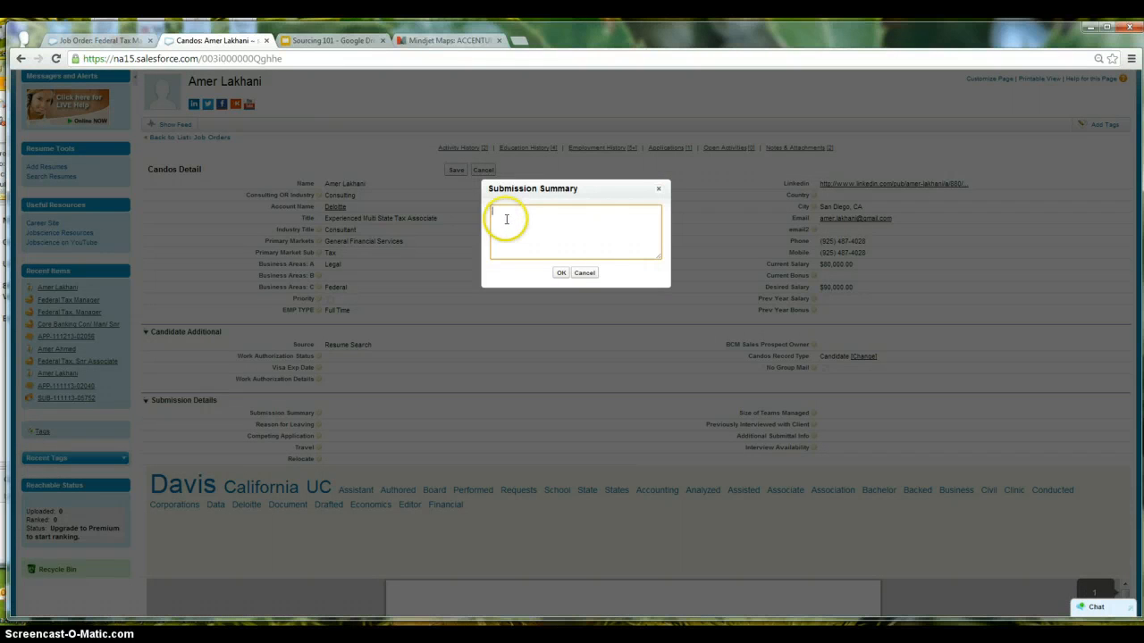
left_click(658, 191)
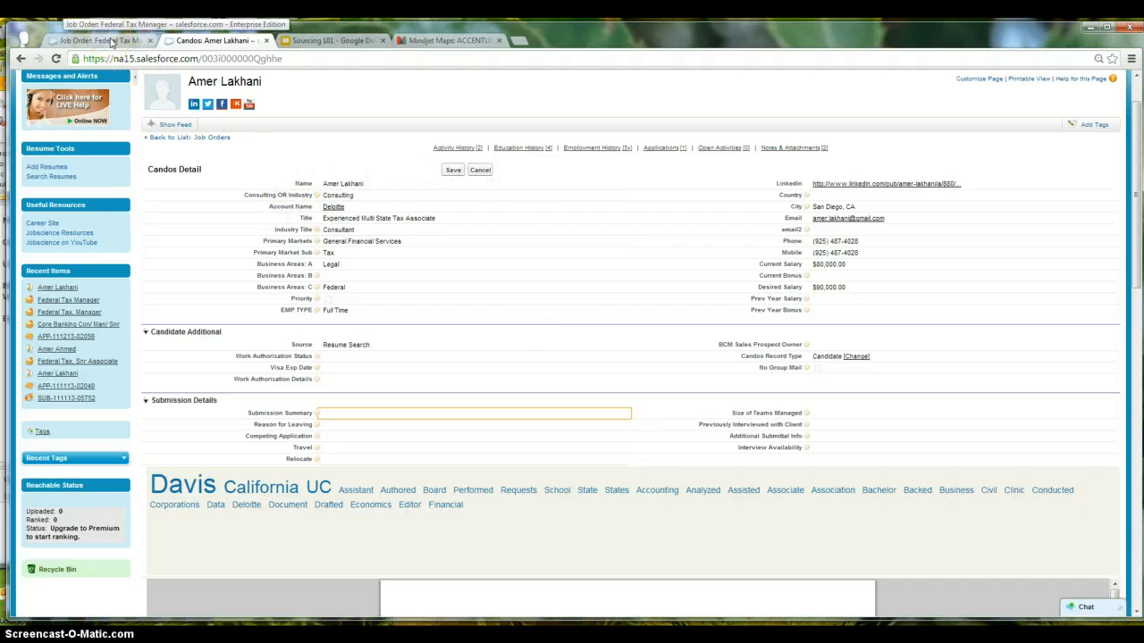
double_click(448, 222)
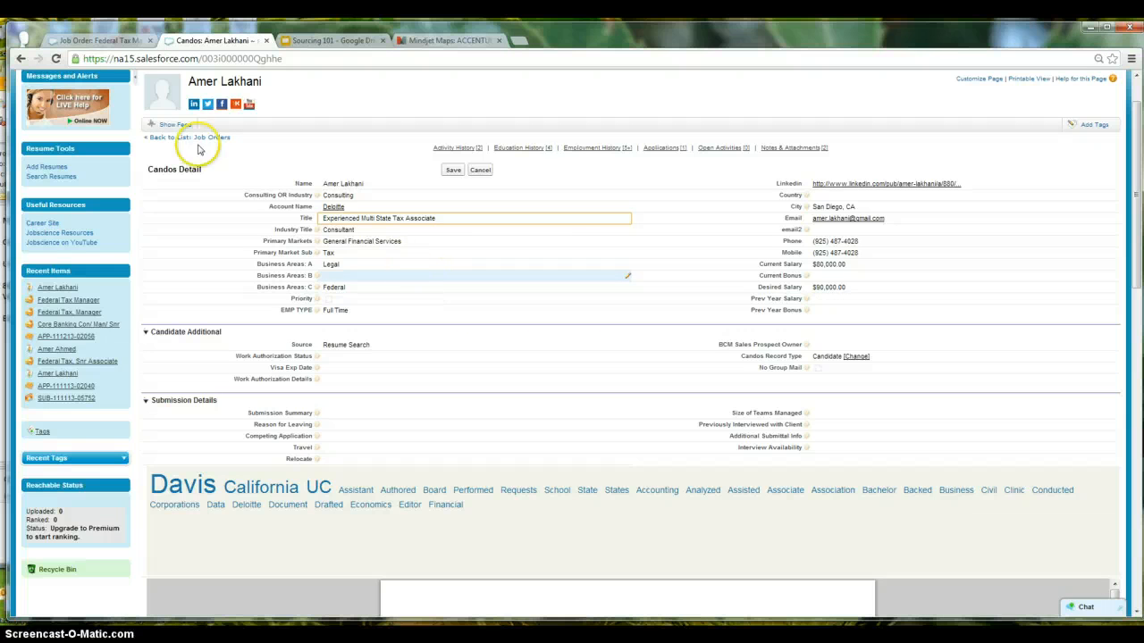
Open the Federal Tax Manager job order for Crowe Horwath from the West Coast - Jobs list
left_click(105, 41)
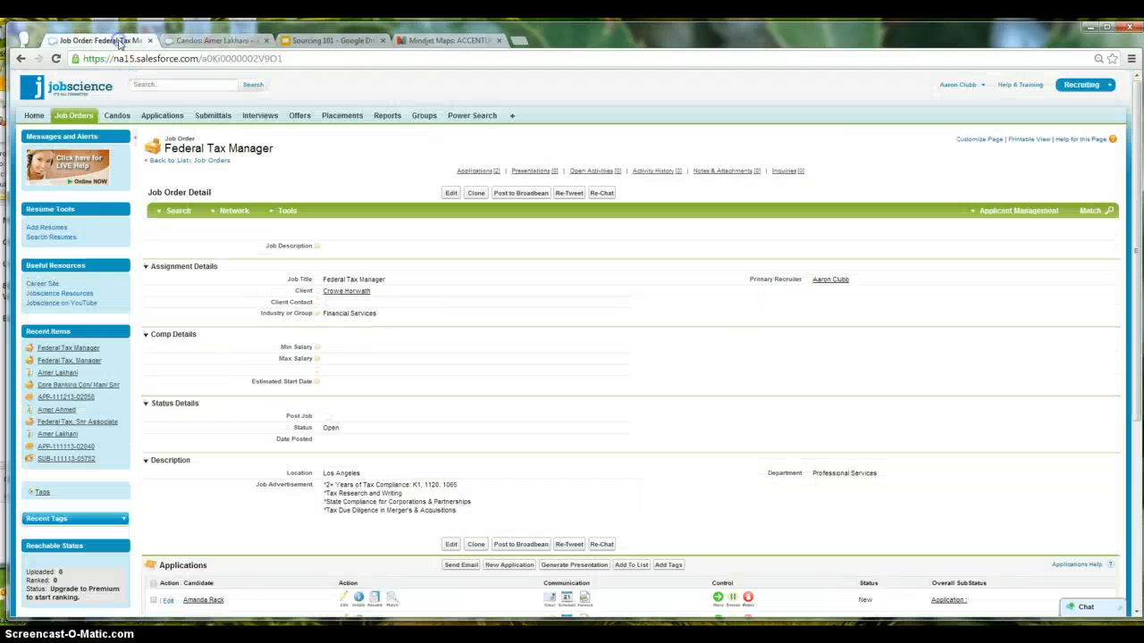
left_click(51, 117)
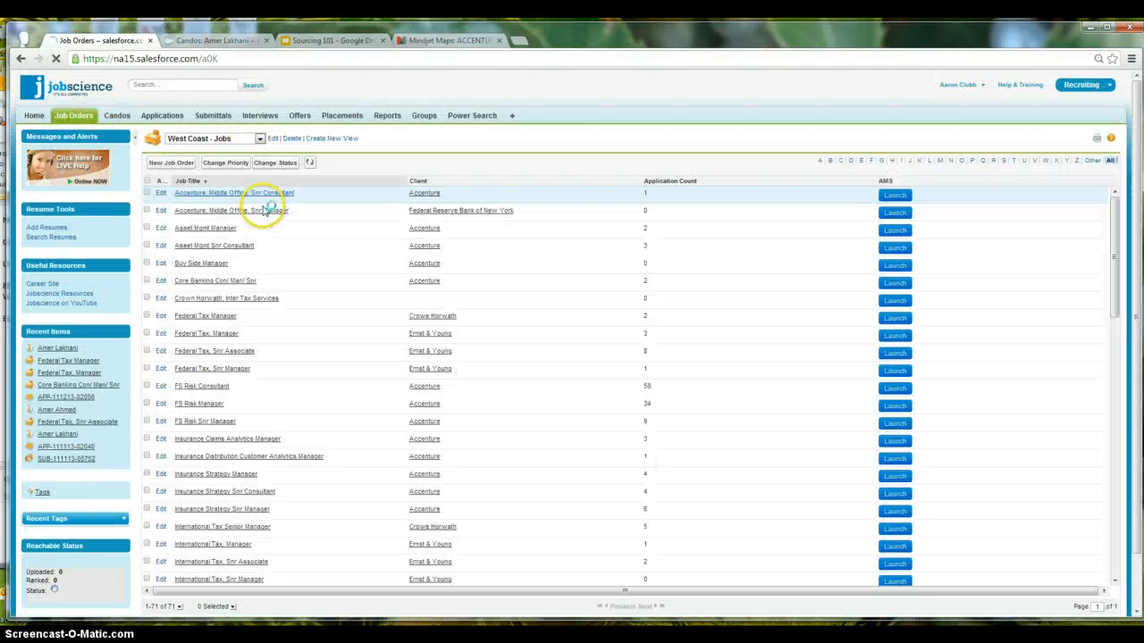
left_click(222, 322)
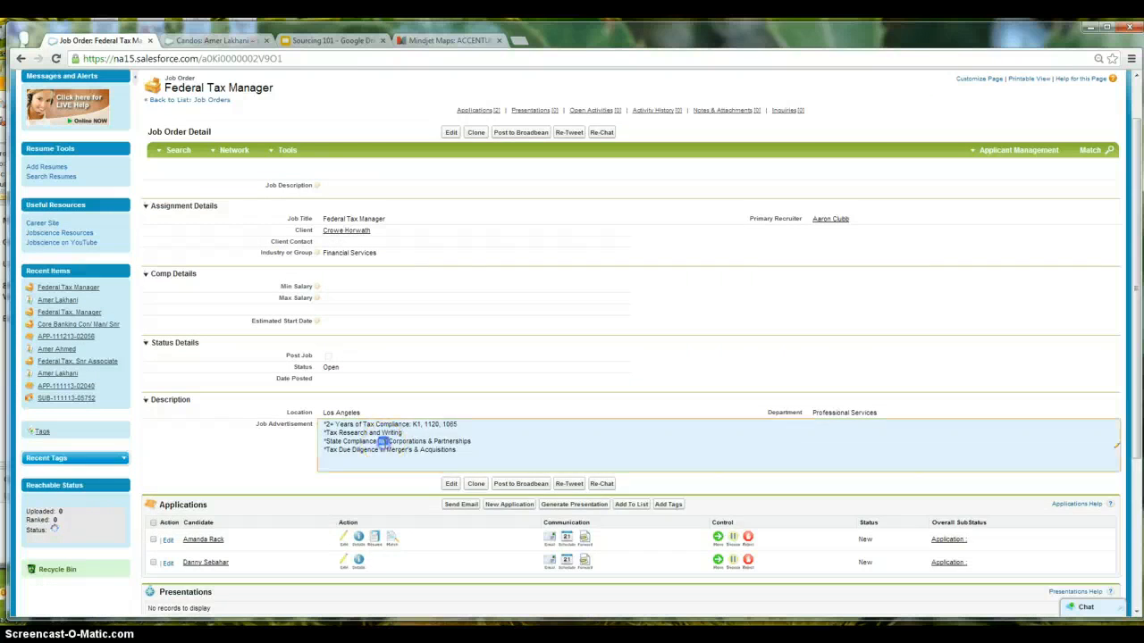
Copy the four requirement lines from the job order's Job Advertisement text and save the job order
double_click(383, 442)
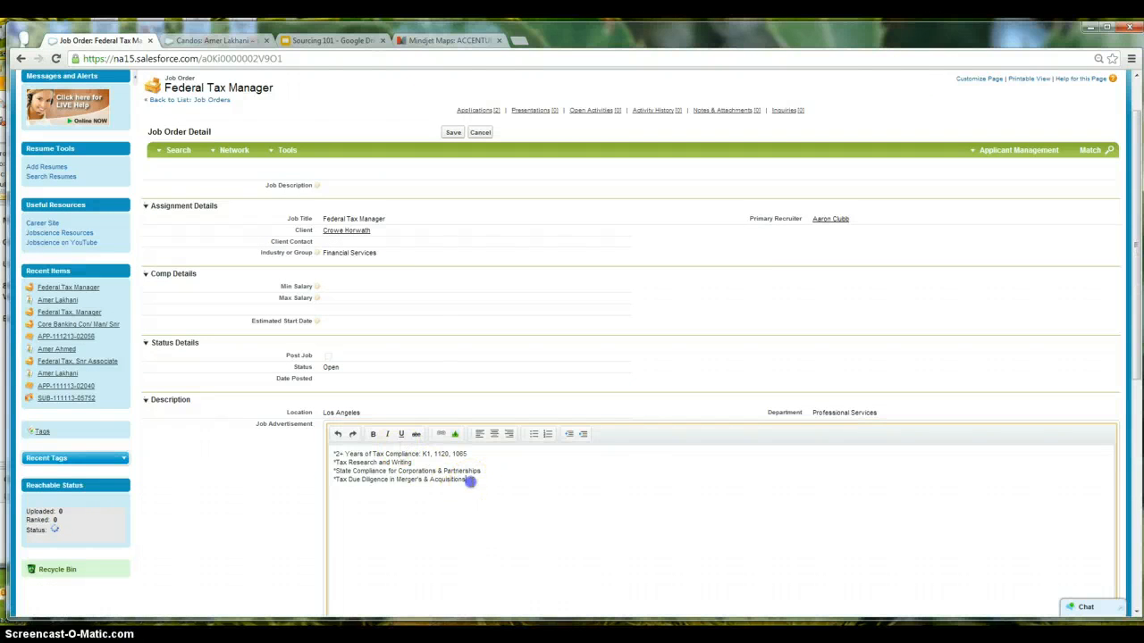
left_click_drag(469, 481, 324, 453)
key("ctrl+c")
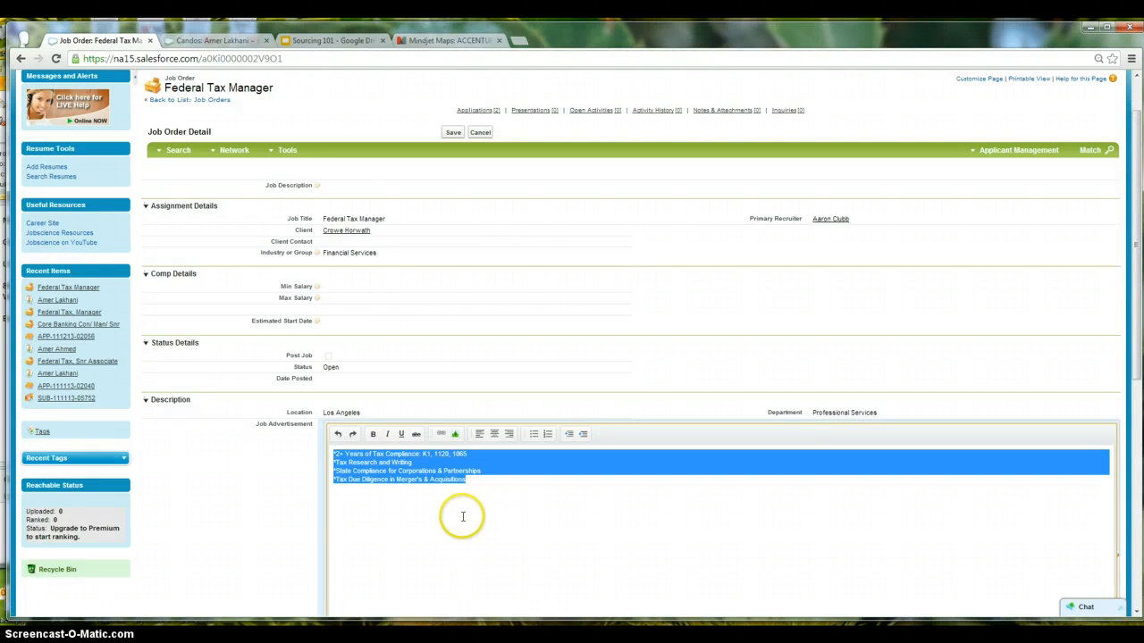
left_click(455, 509)
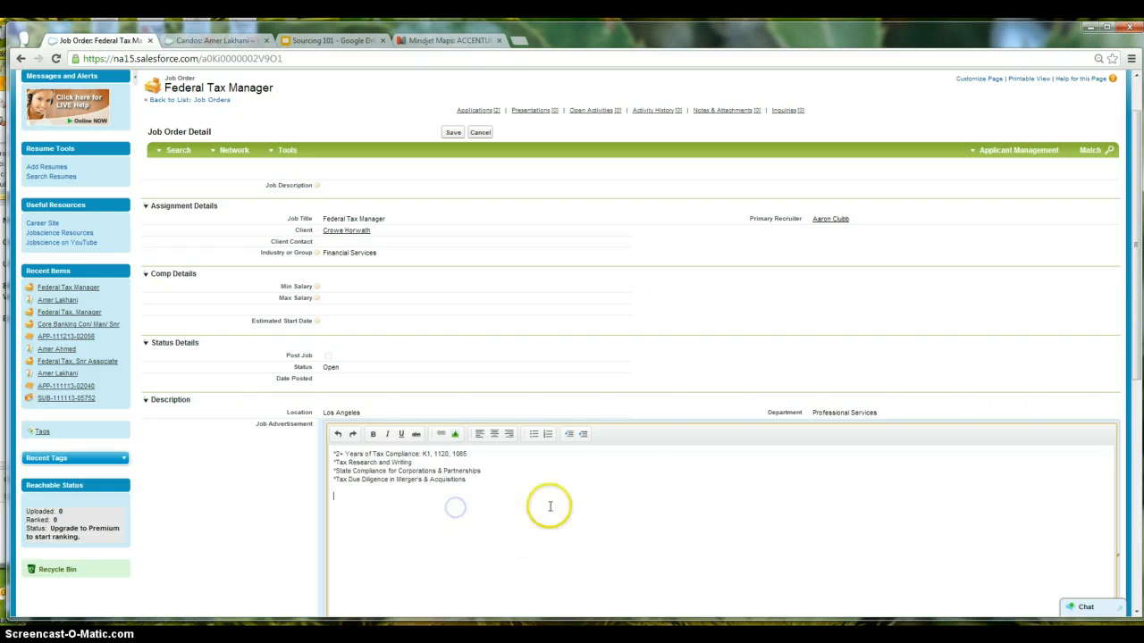
scroll(649, 476, "down", 2)
scroll(572, 495, "down", 1)
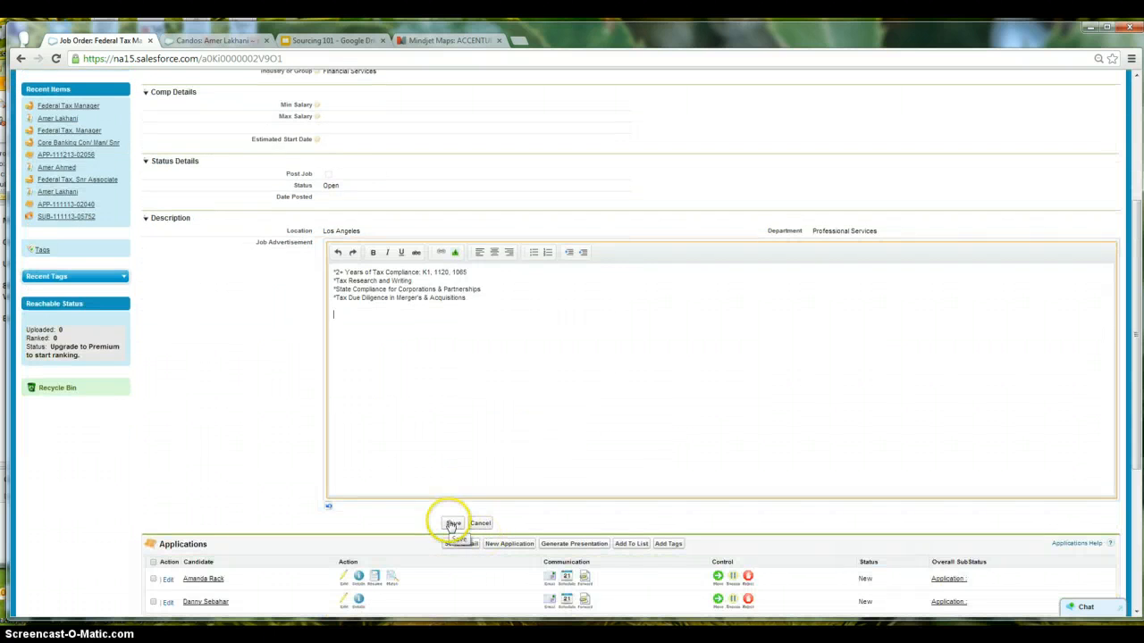
left_click(451, 523)
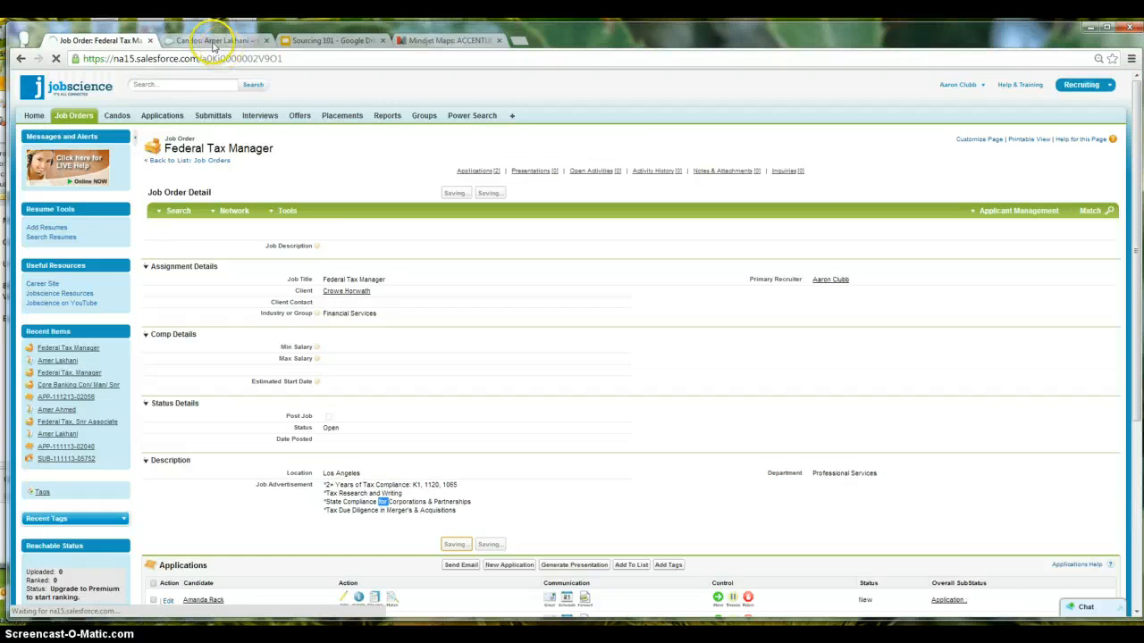
Fill the candidate's Submission Summary with a qualifications heading bearing the first name, followed by the copied requirement lines
left_click(215, 40)
double_click(353, 413)
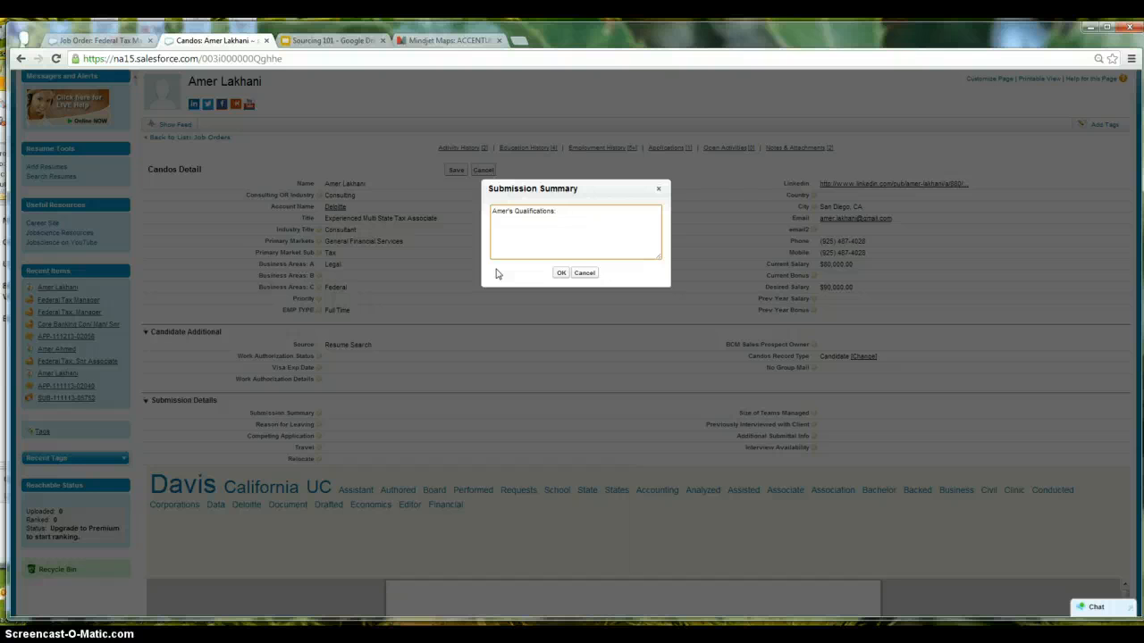
key("ctrl+v")
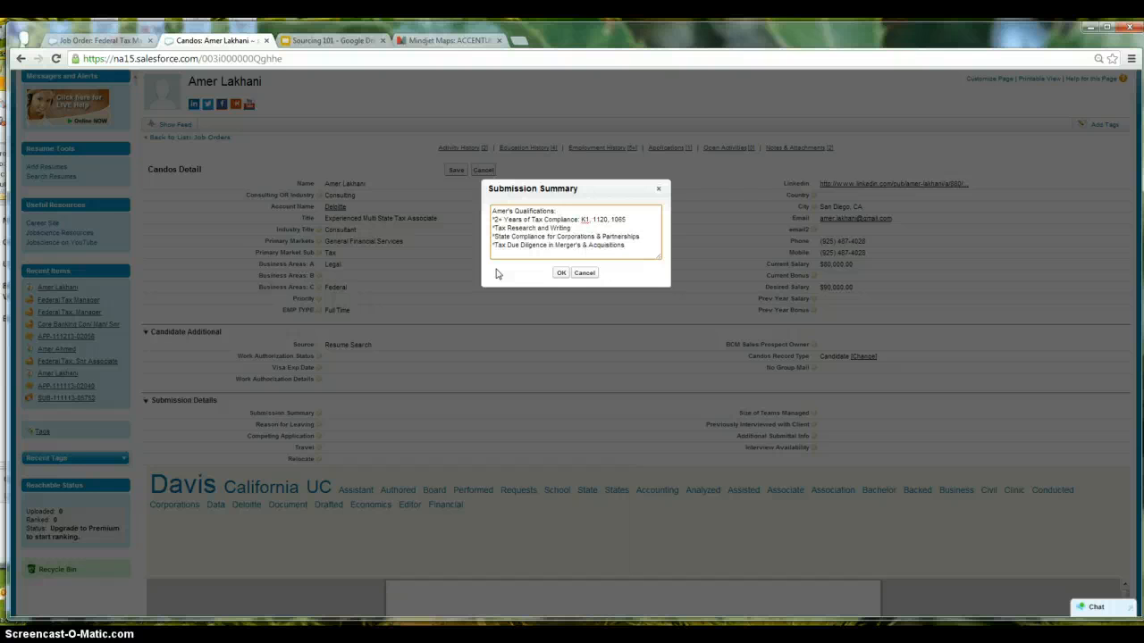
left_click(561, 273)
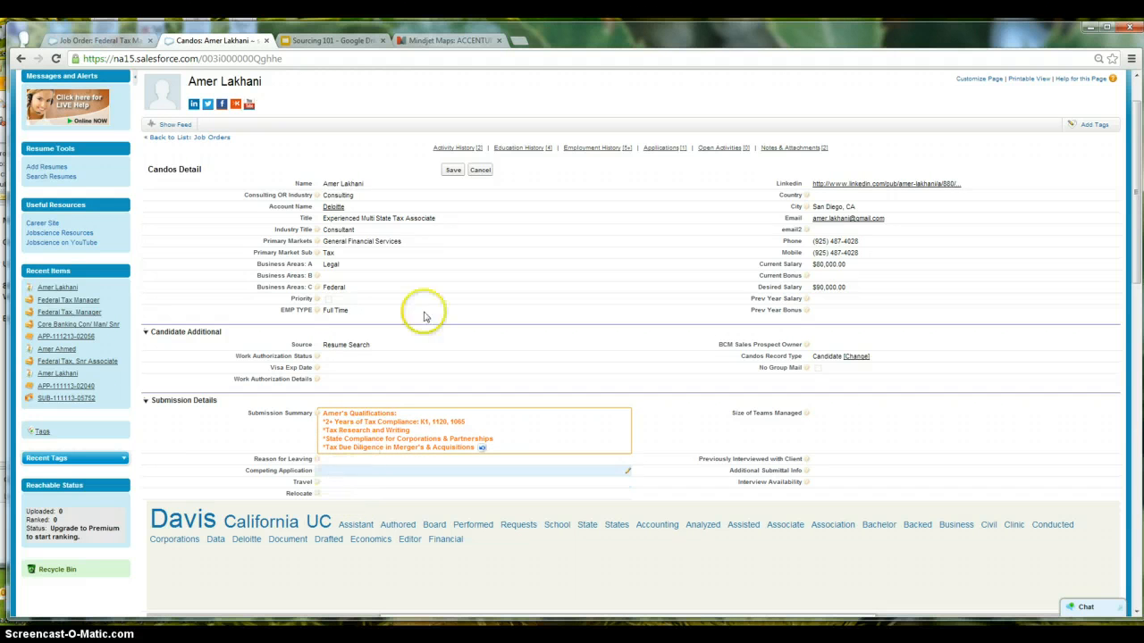
Save the candidate record and copy the motive line from the candidate's email message into Reason for Leaving
left_click(451, 170)
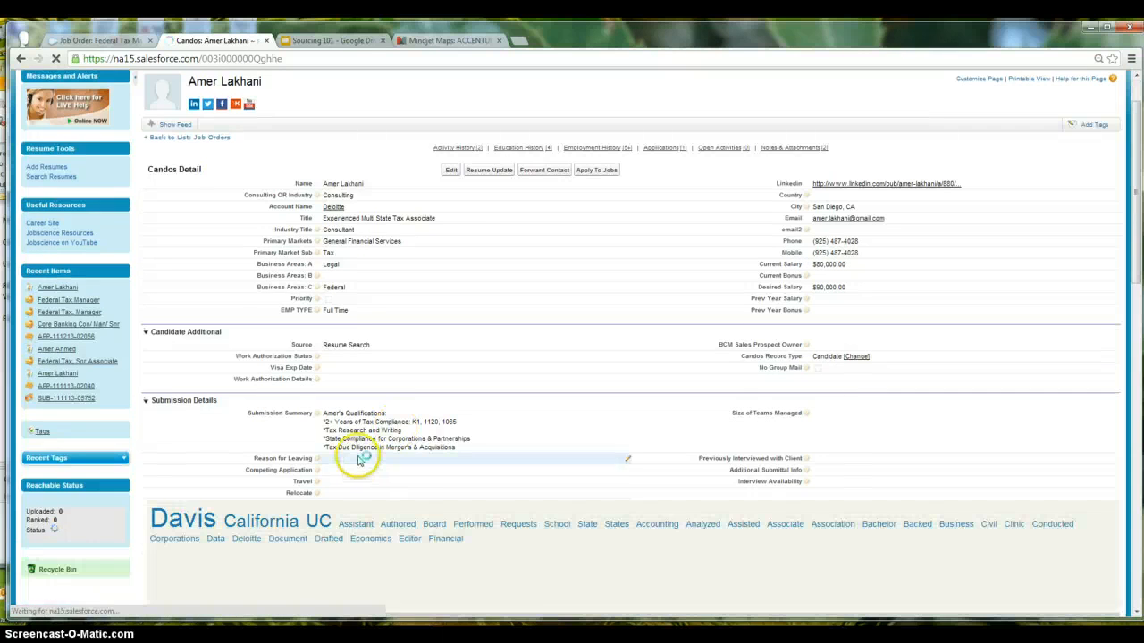
double_click(353, 459)
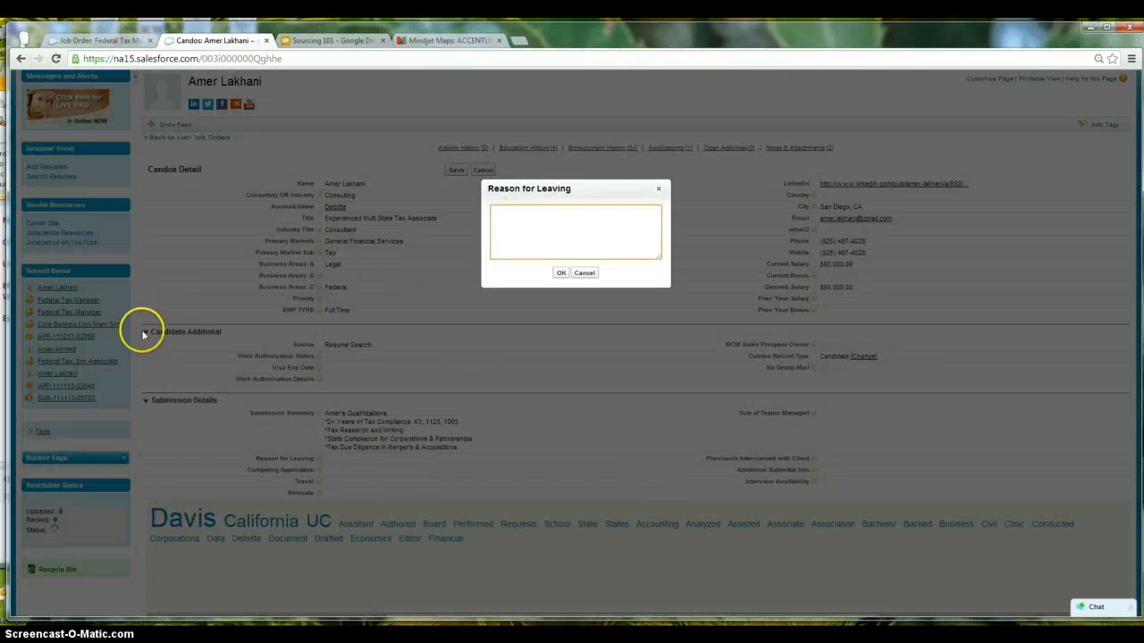
key("alt+Tab")
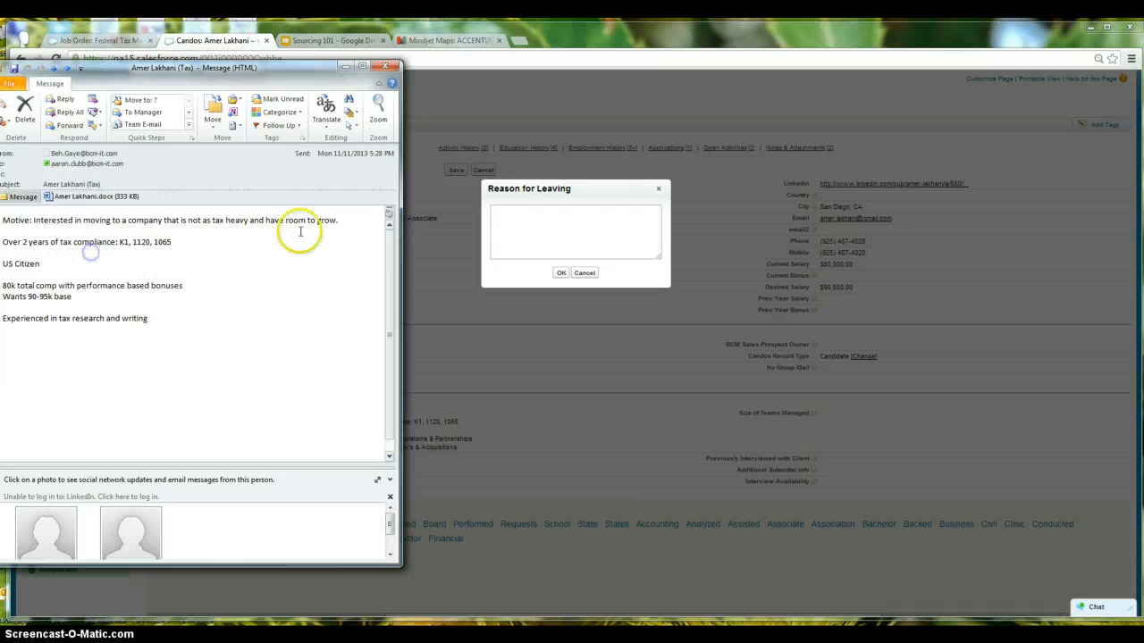
left_click_drag(343, 222, 18, 219)
key("ctrl+c")
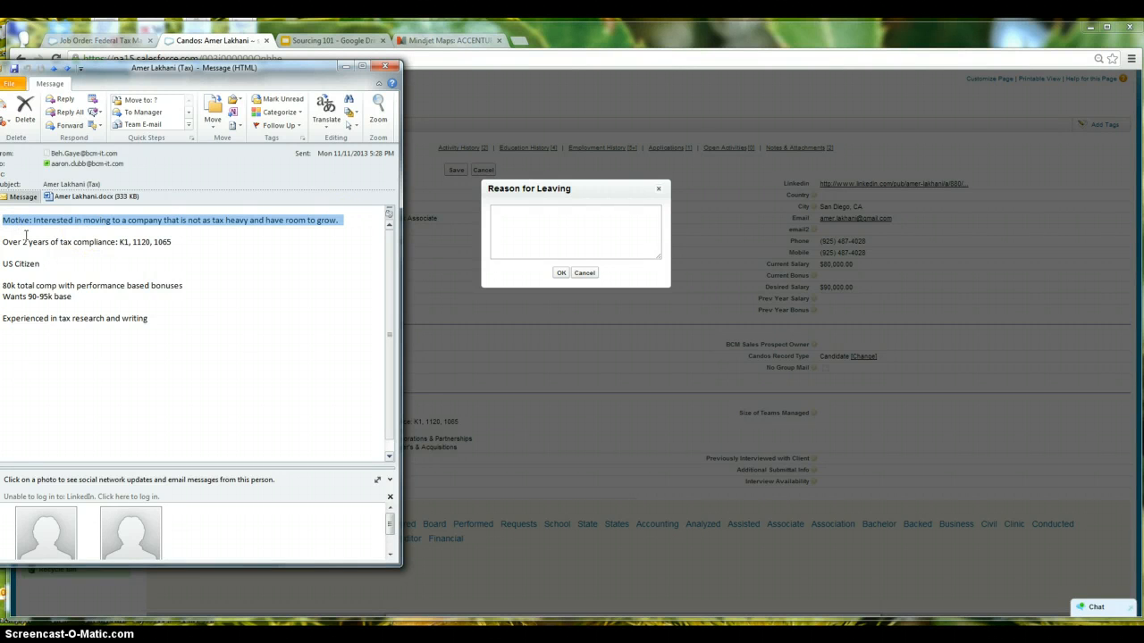
left_click(532, 230)
key("ctrl+v")
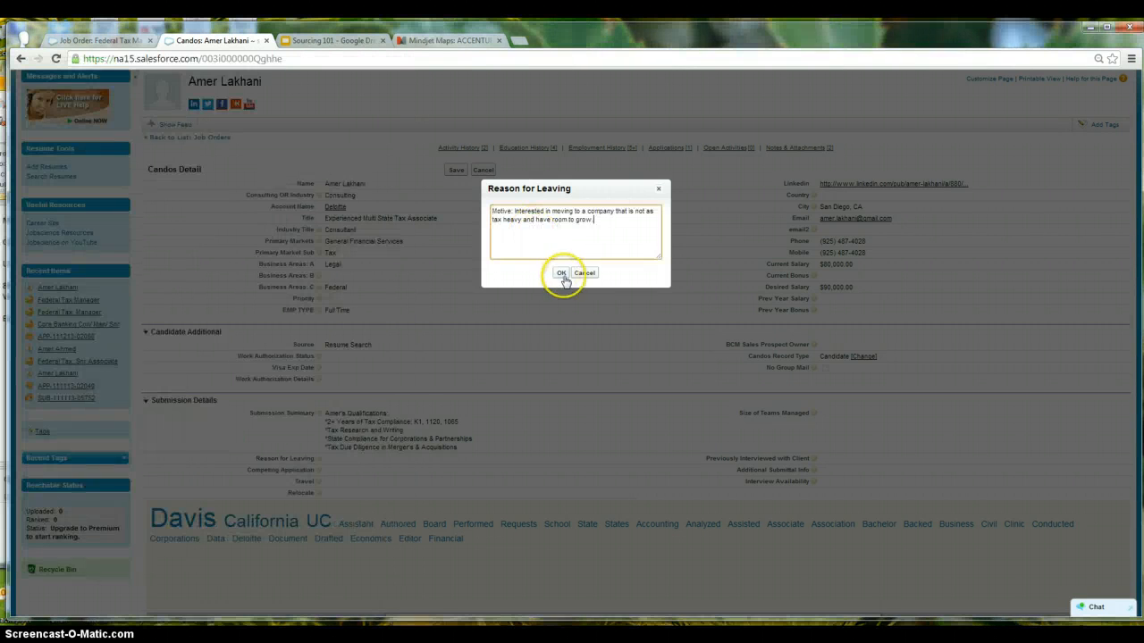
left_click(561, 272)
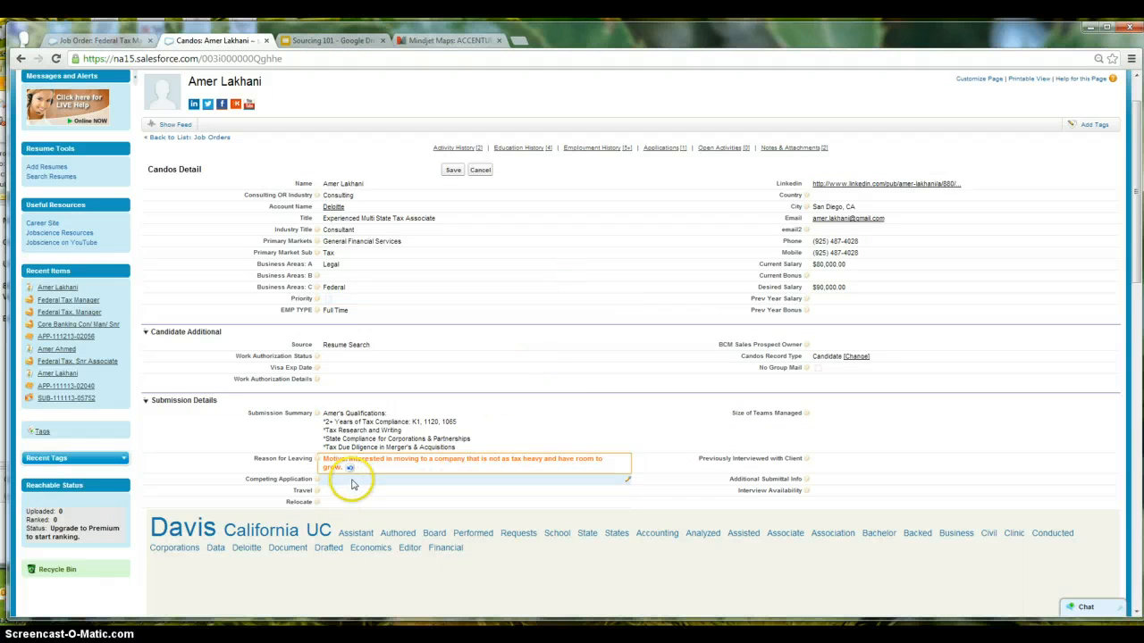
Set Competing Application to "interviewing with smaller Tax firms." and Travel to 75%
double_click(357, 479)
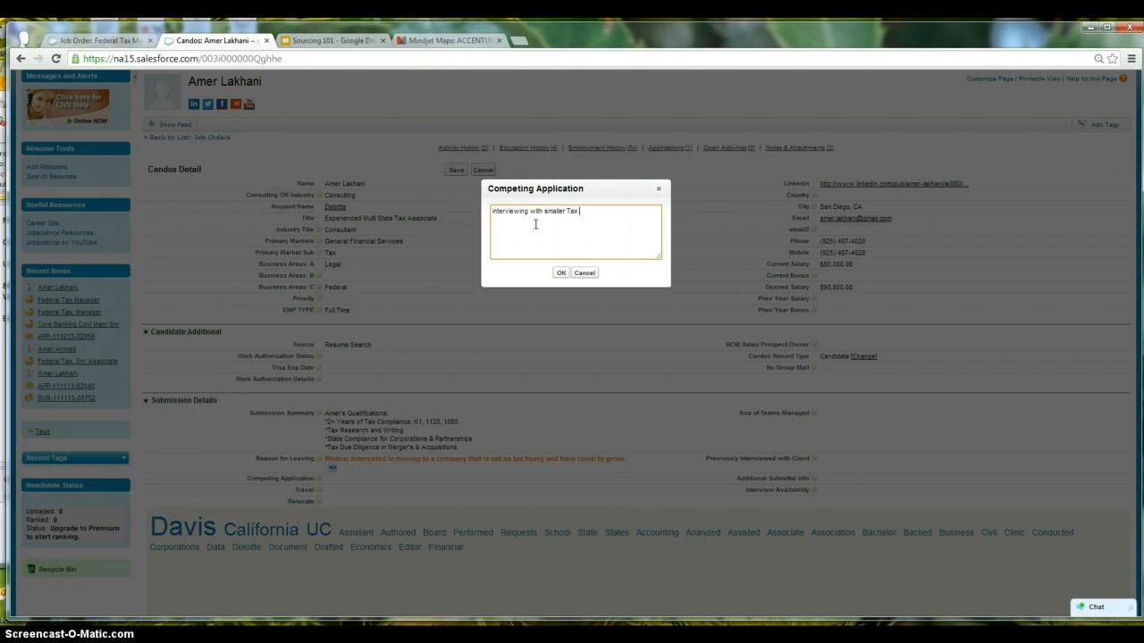
left_click(562, 274)
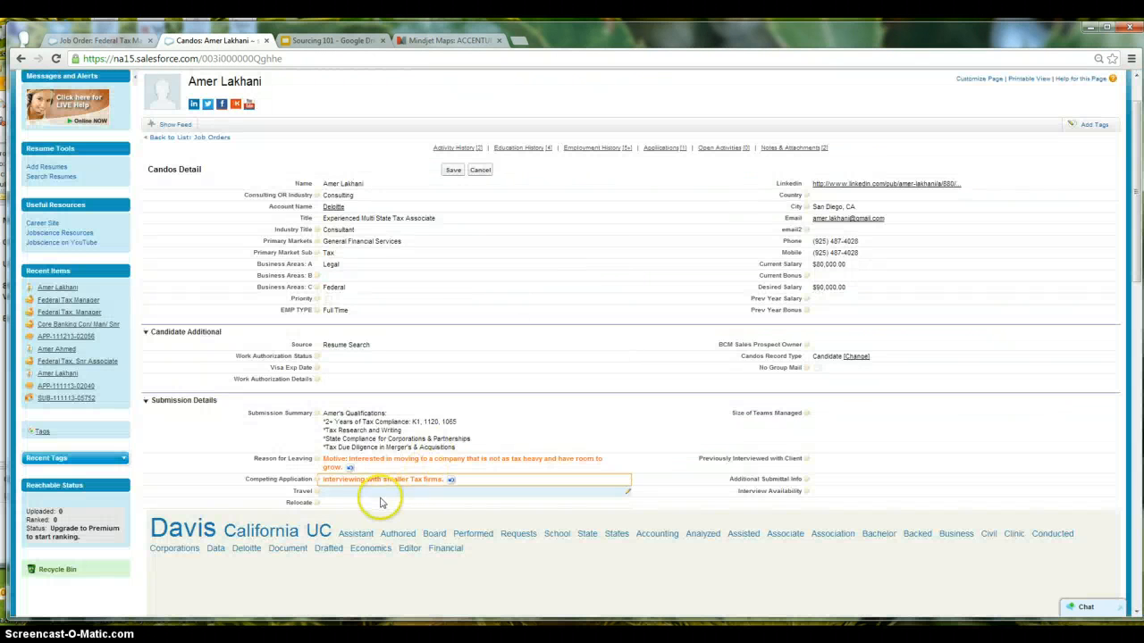
double_click(373, 494)
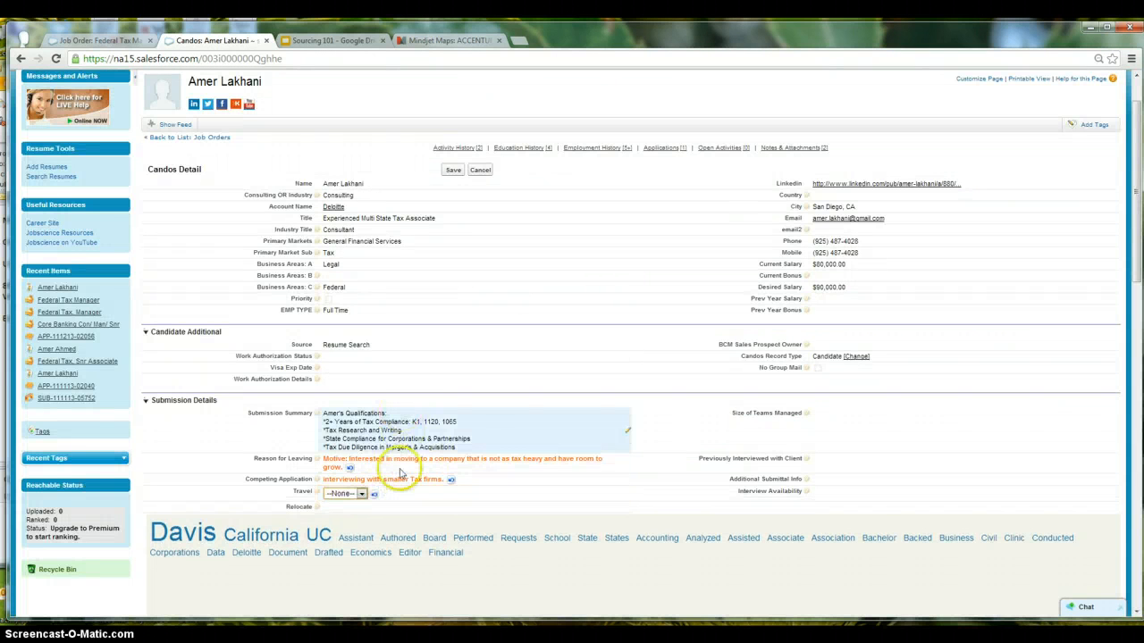
left_click(362, 494)
left_click(338, 531)
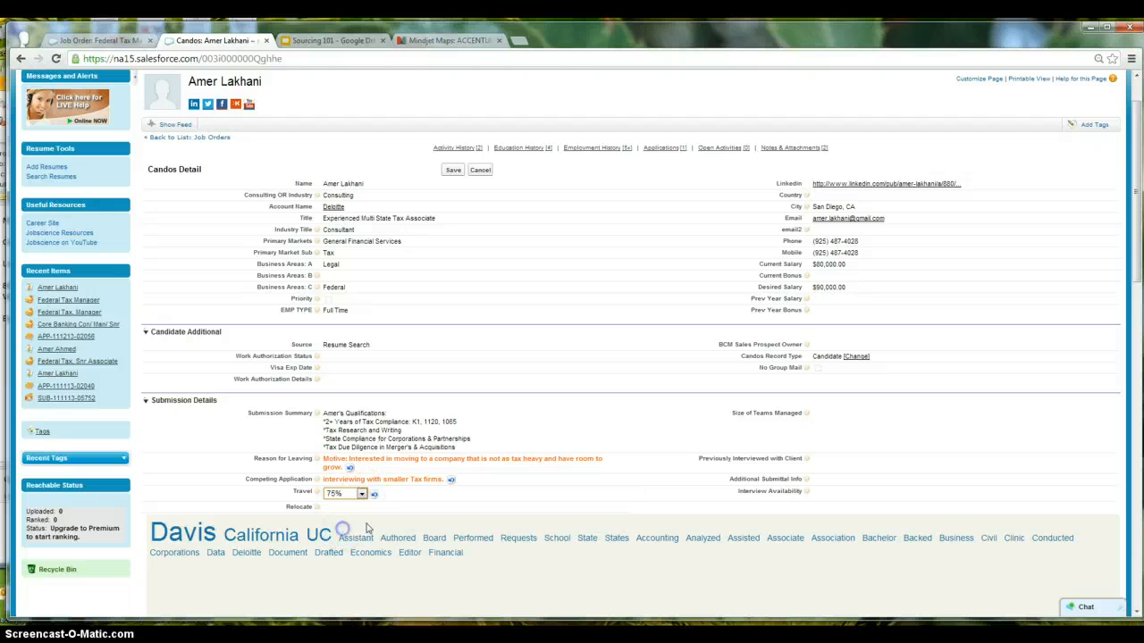
Enter "Open to relocating in the West Coast." for Relocate and "Interview with Accenture 10/12" for Previously Interviewed with Client
double_click(378, 504)
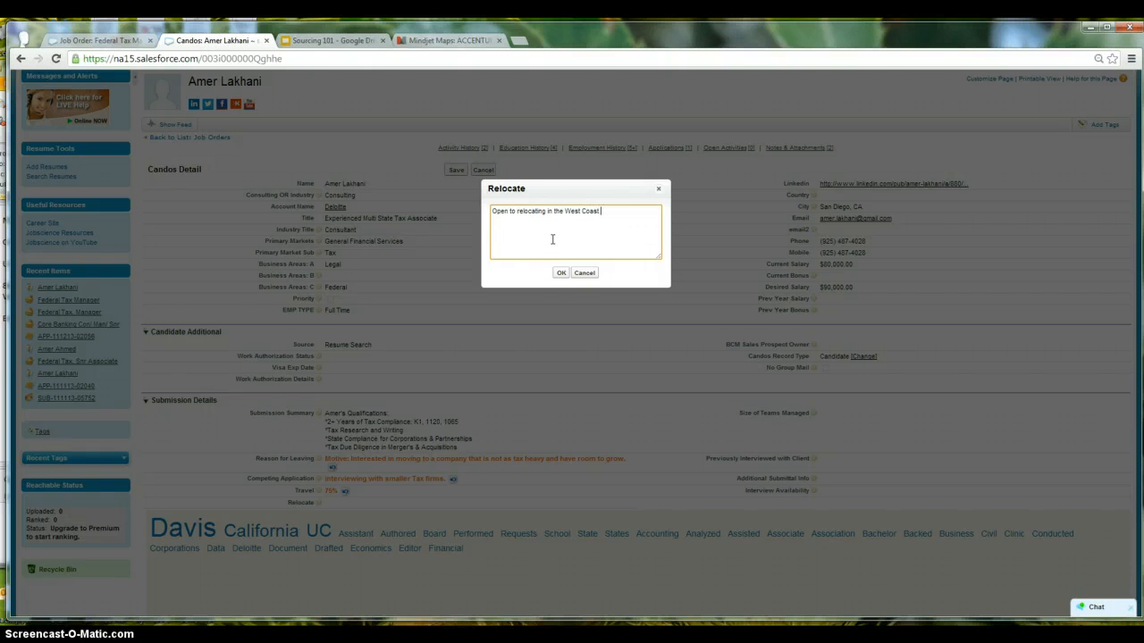
left_click(561, 272)
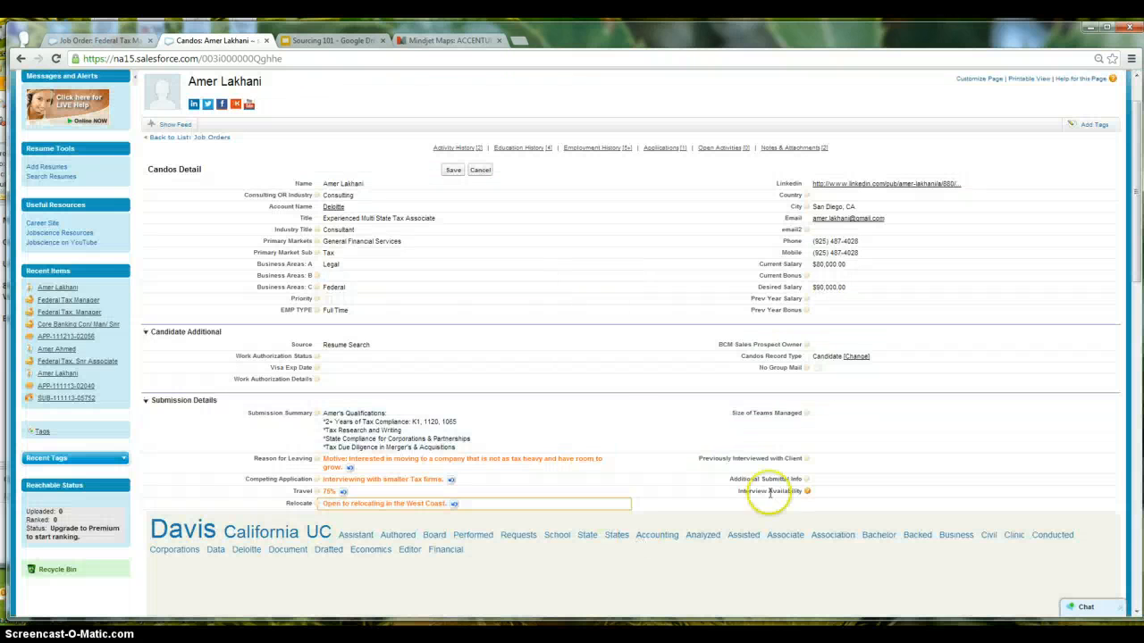
double_click(829, 462)
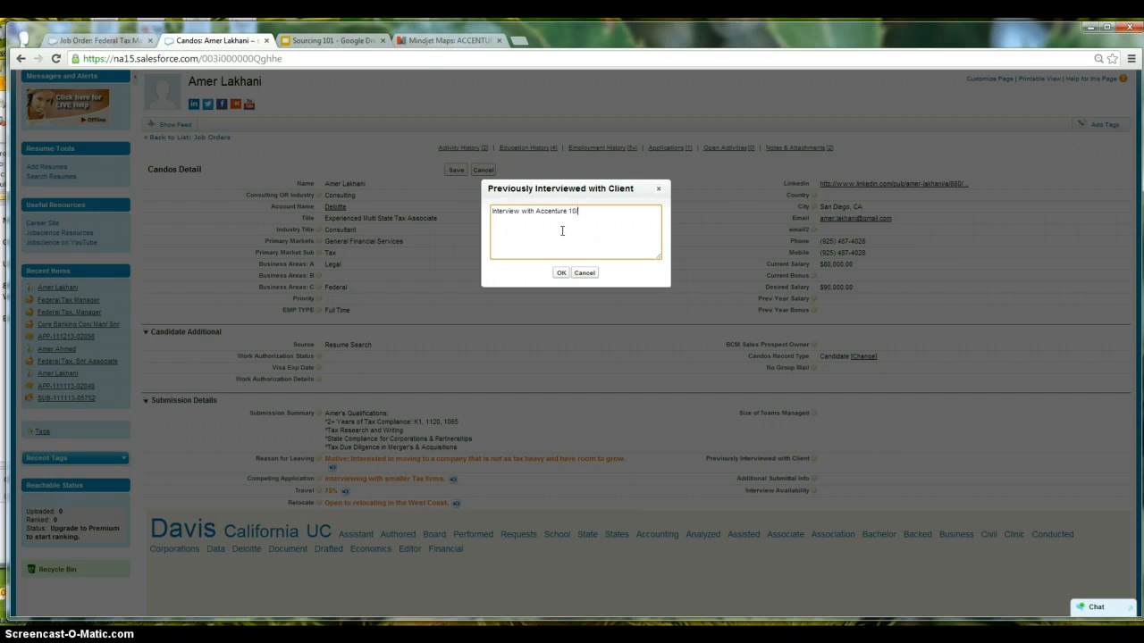
left_click(560, 273)
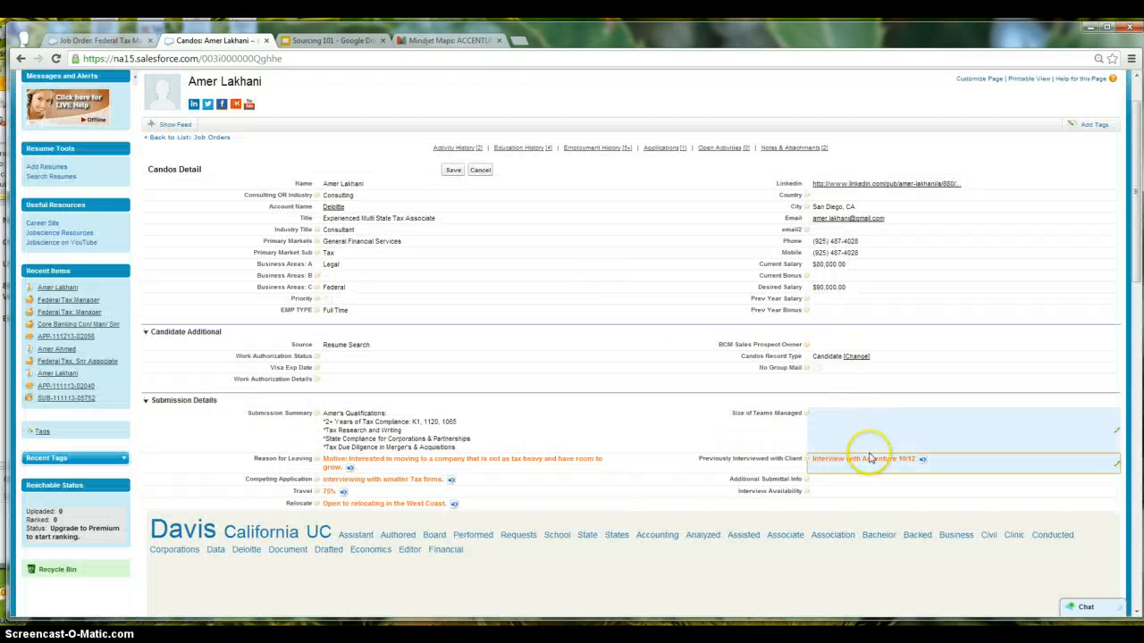
Fill Interview Availability with "Availability:" and "Mon - Thurs - 10am - 3pm EST" on two lines, and save the record
double_click(855, 499)
left_click(558, 235)
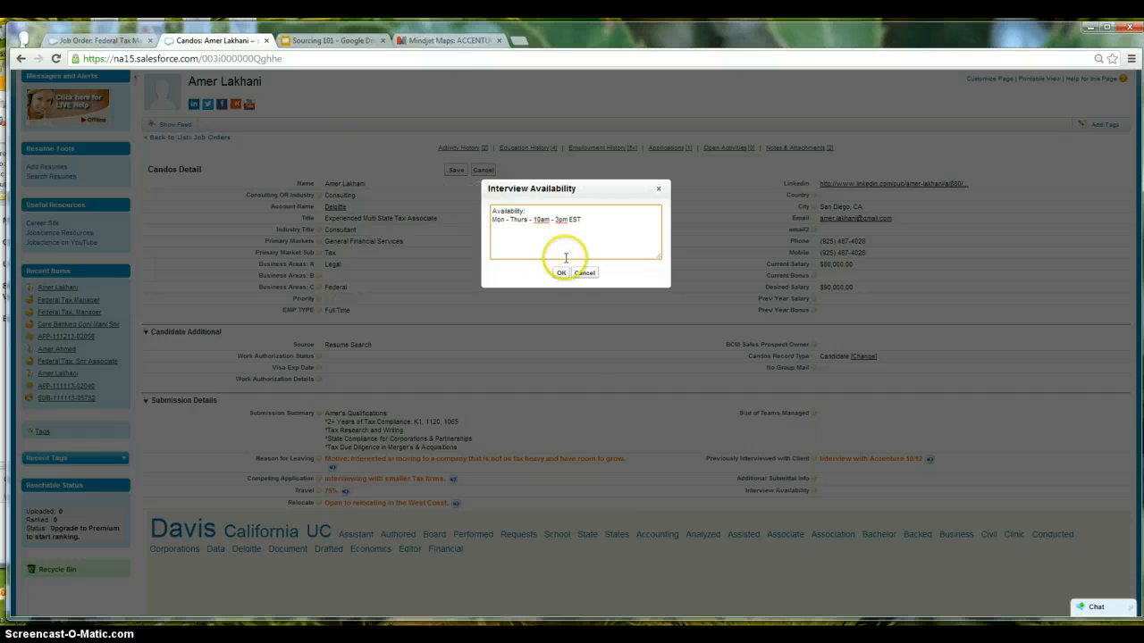
left_click(561, 272)
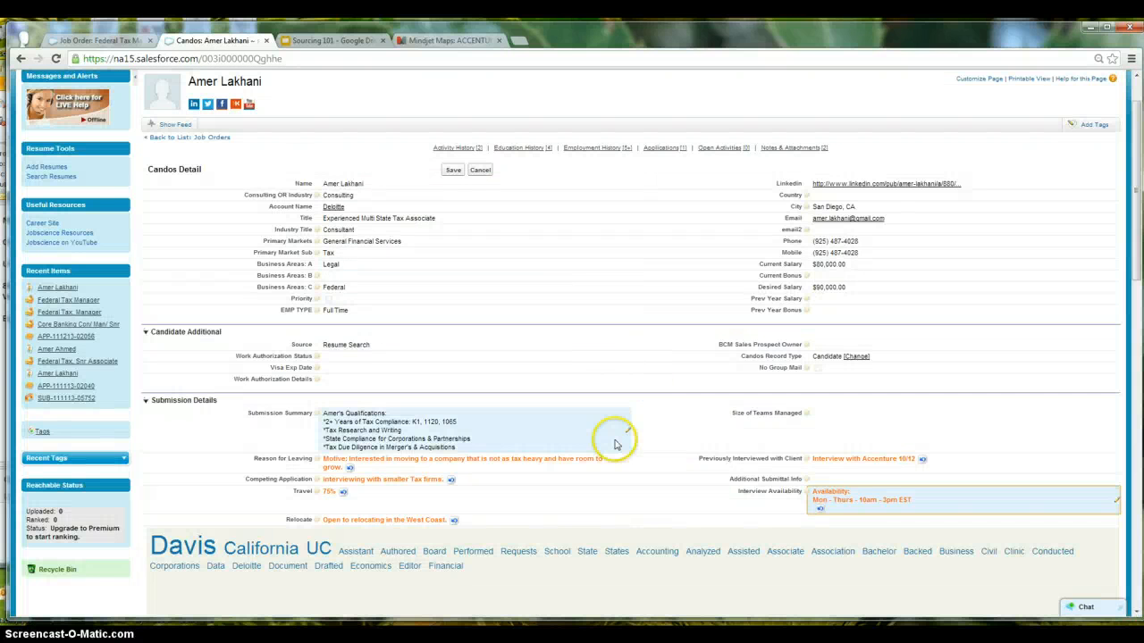
left_click(453, 171)
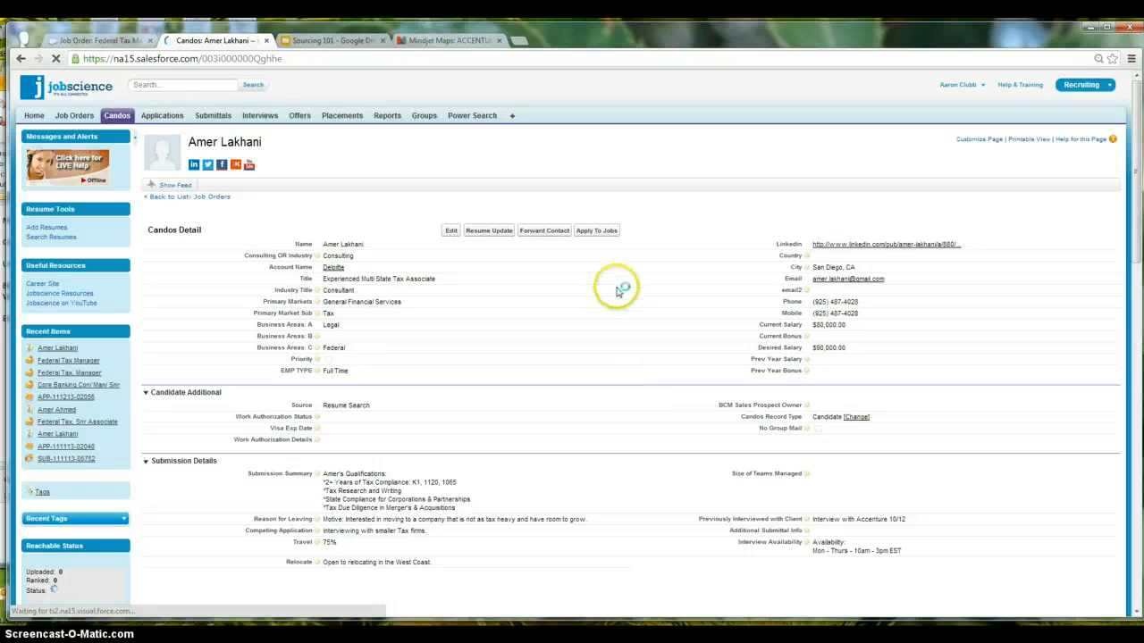
Start applying the candidate to a job and open the job title lookup
left_click(610, 237)
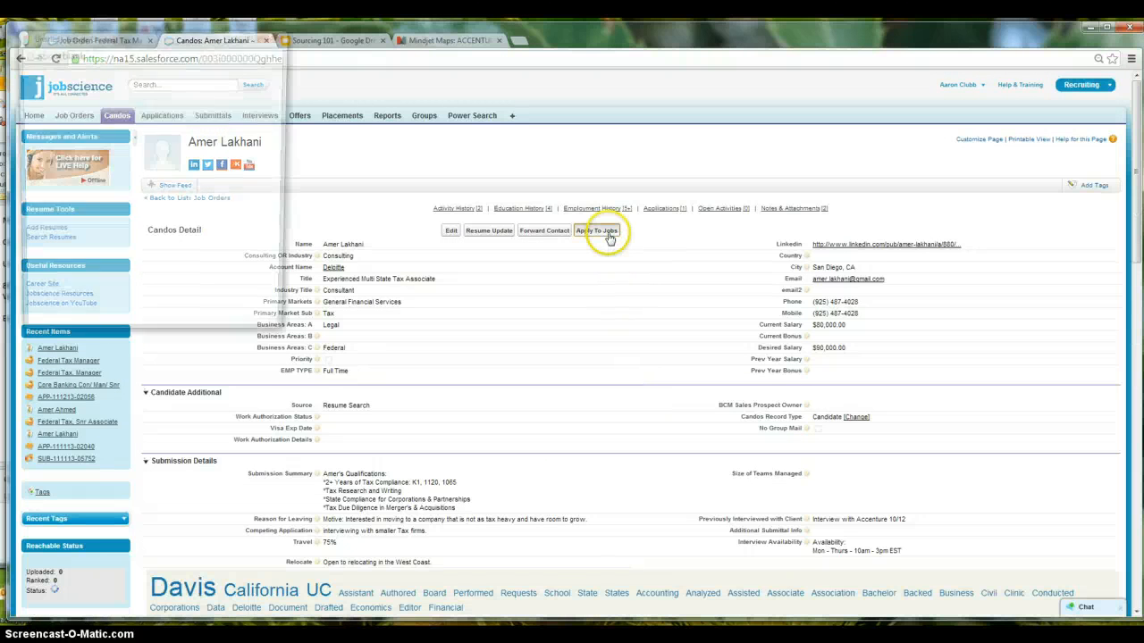
left_click_drag(145, 40, 235, 46)
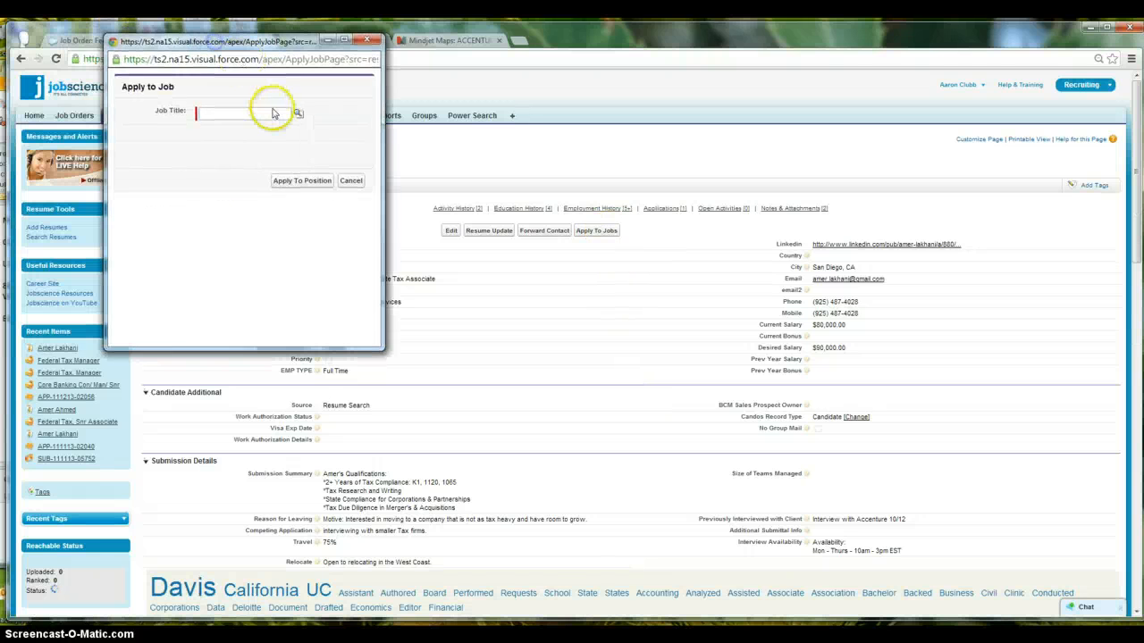
left_click(297, 113)
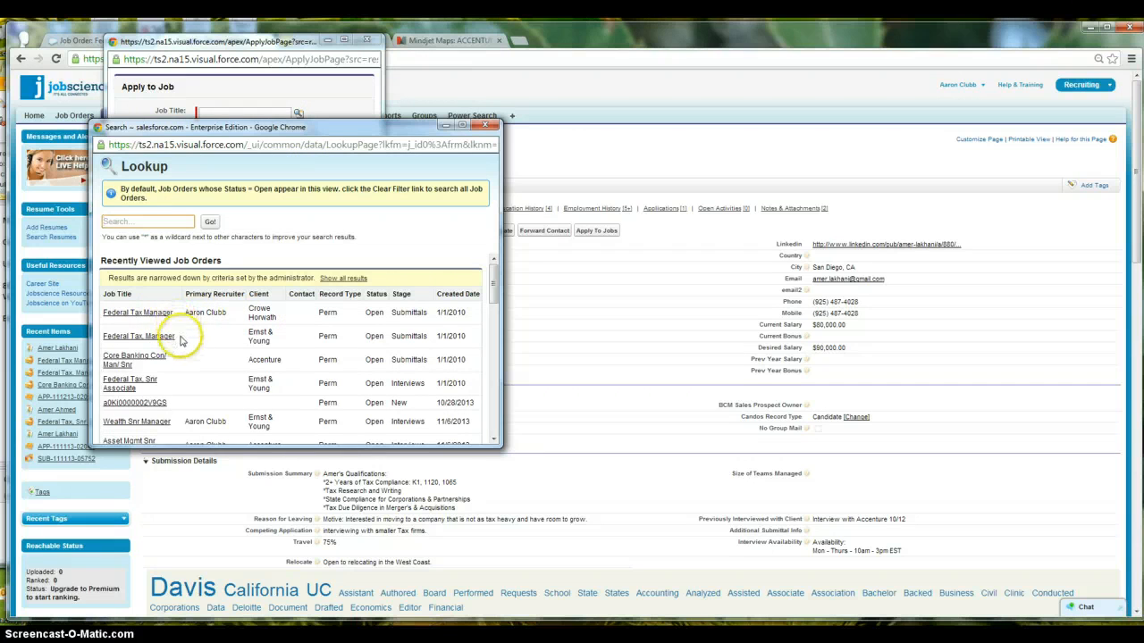
Search the job order lookup for "tax", clear the search and look through the recently viewed job orders
left_click(147, 223)
type("tax")
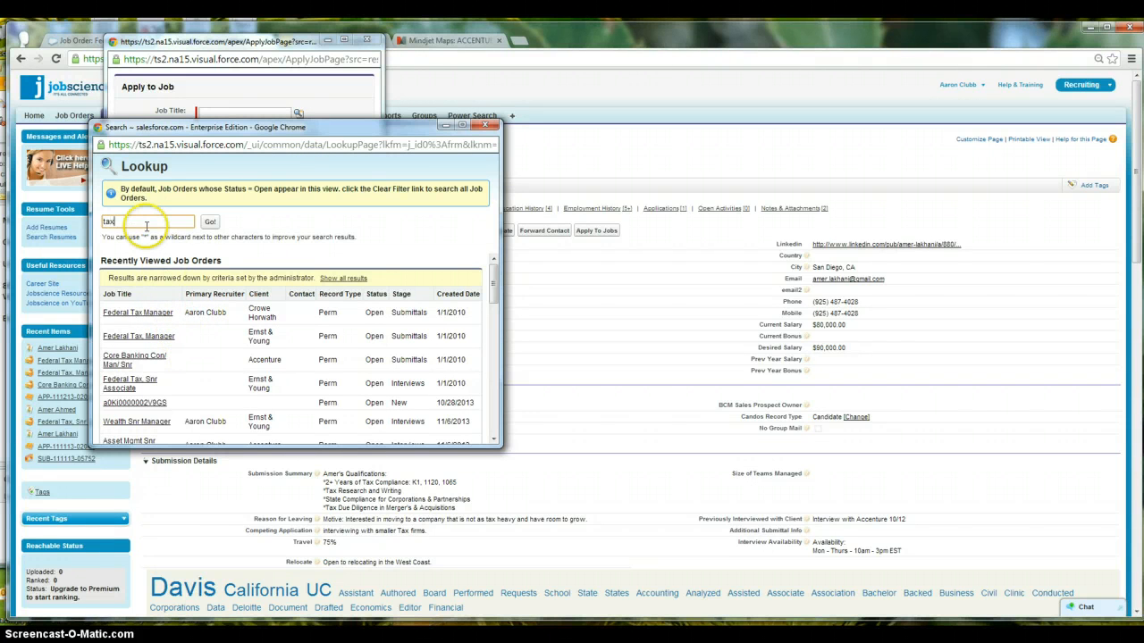
left_click(209, 221)
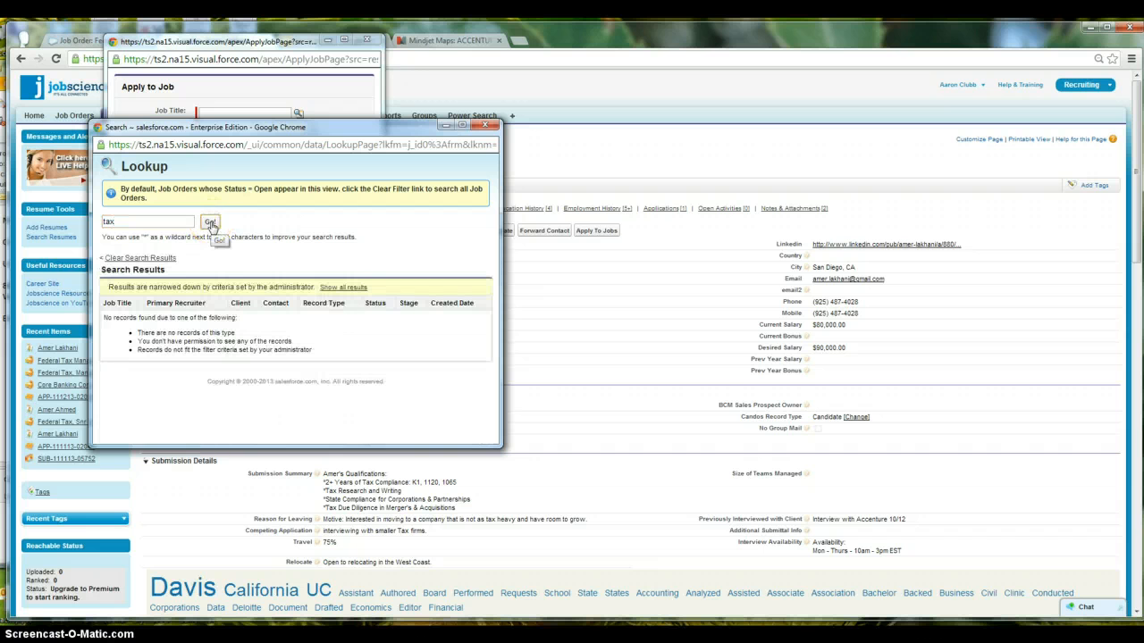
left_click_drag(200, 221, 86, 231)
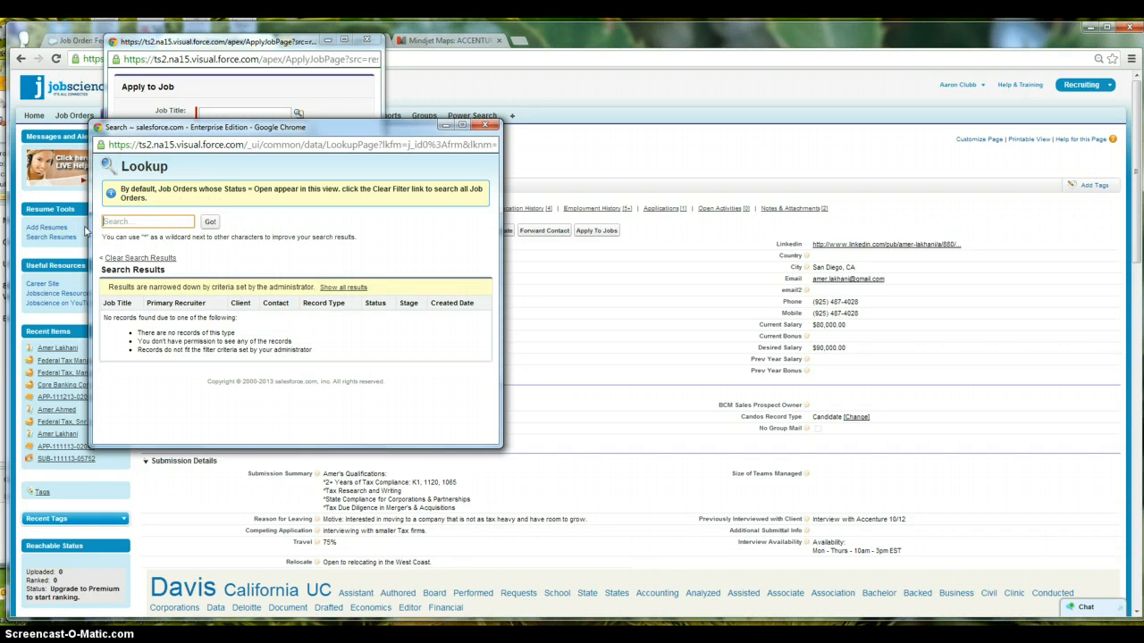
left_click(209, 221)
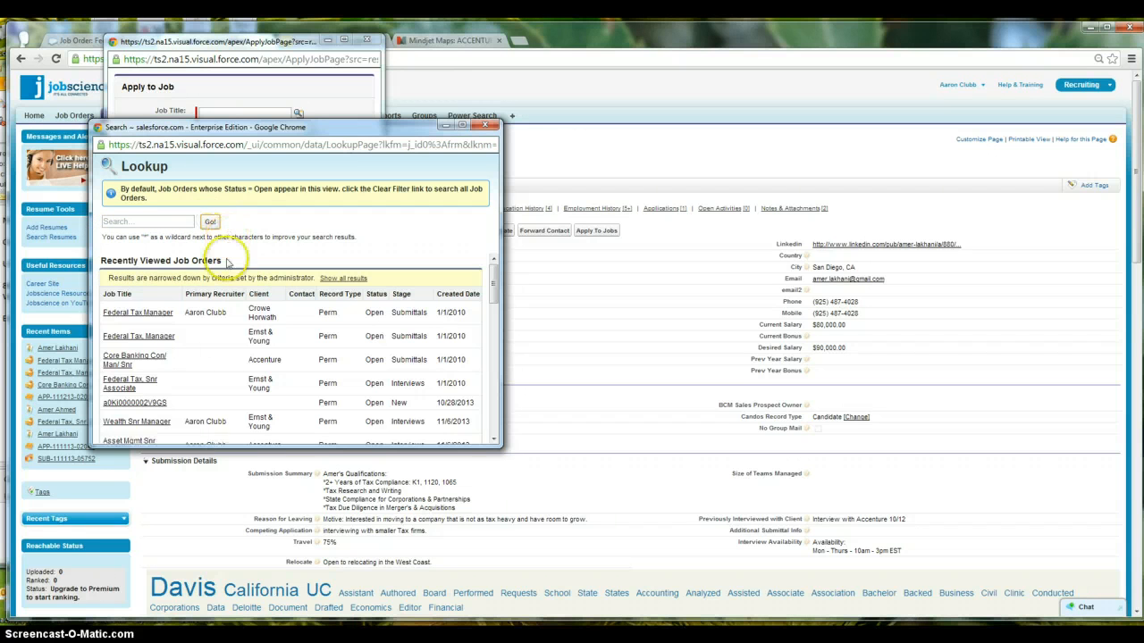
scroll(204, 362, "down", 5)
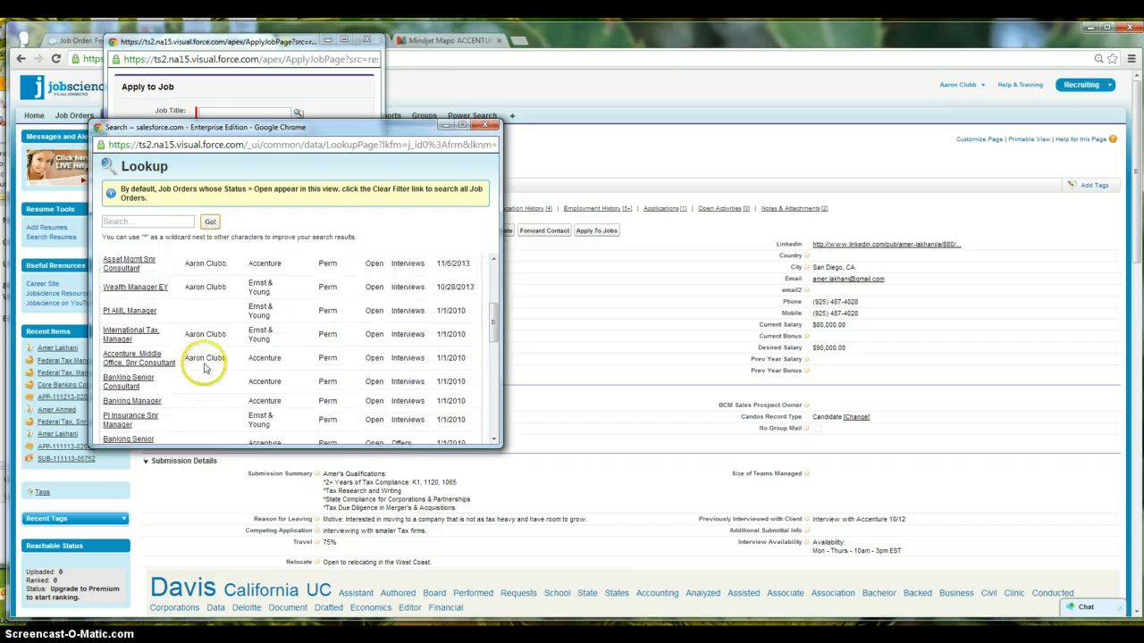
scroll(204, 368, "down", 2)
scroll(203, 381, "down", 1)
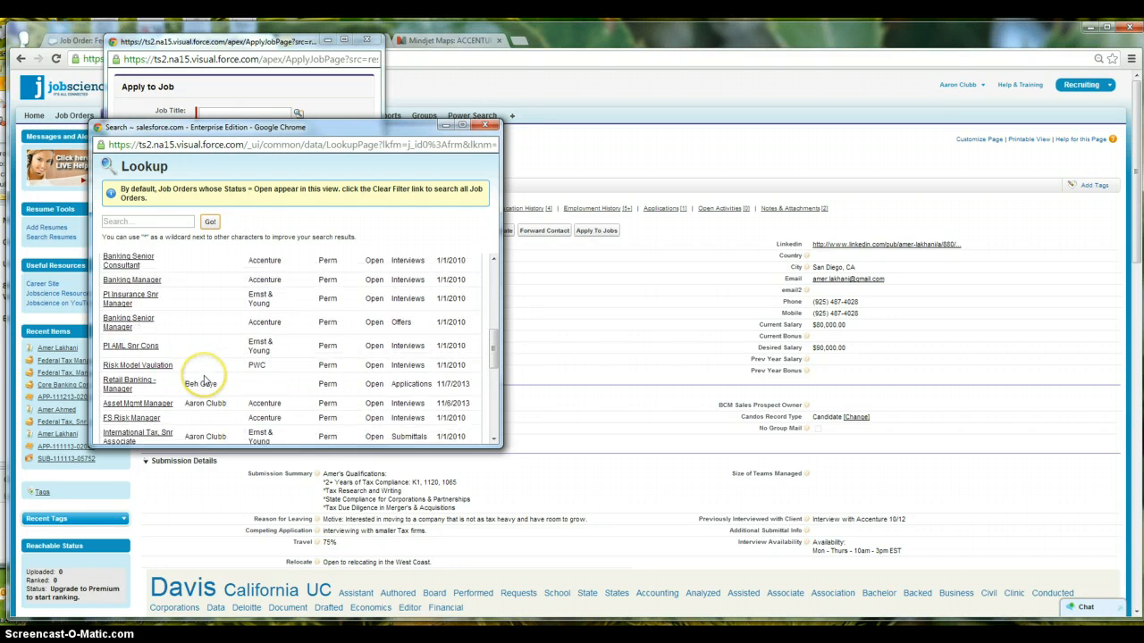
scroll(204, 382, "down", 6)
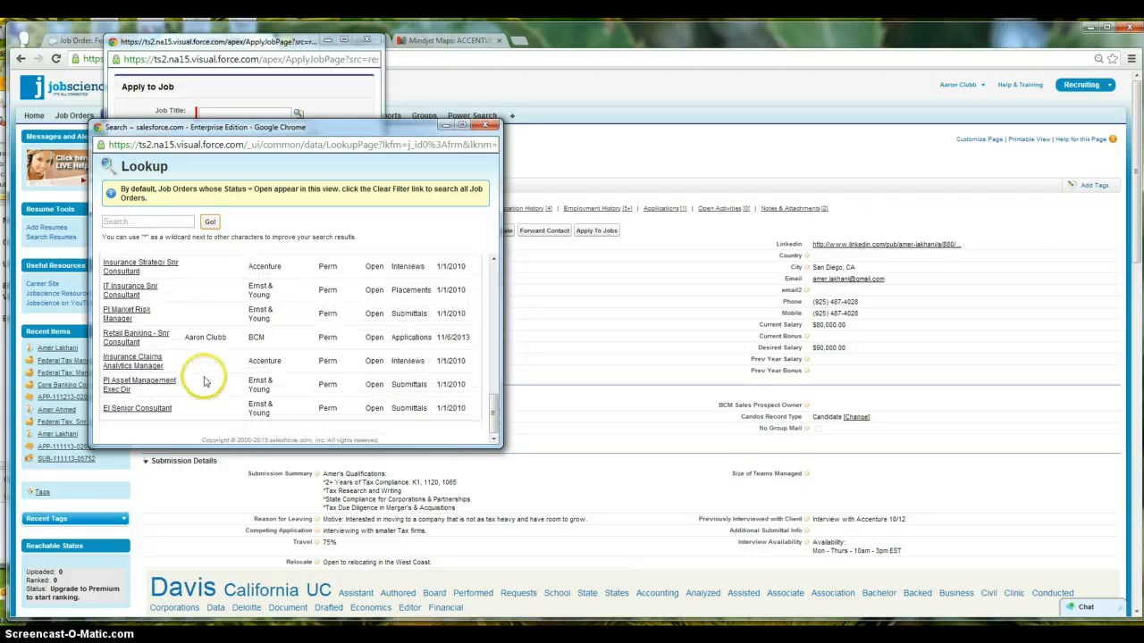
scroll(204, 381, "up", 14)
Search the job orders for "federal", choose Federal Tax, Snr Associate and apply the candidate to that position
left_click(156, 222)
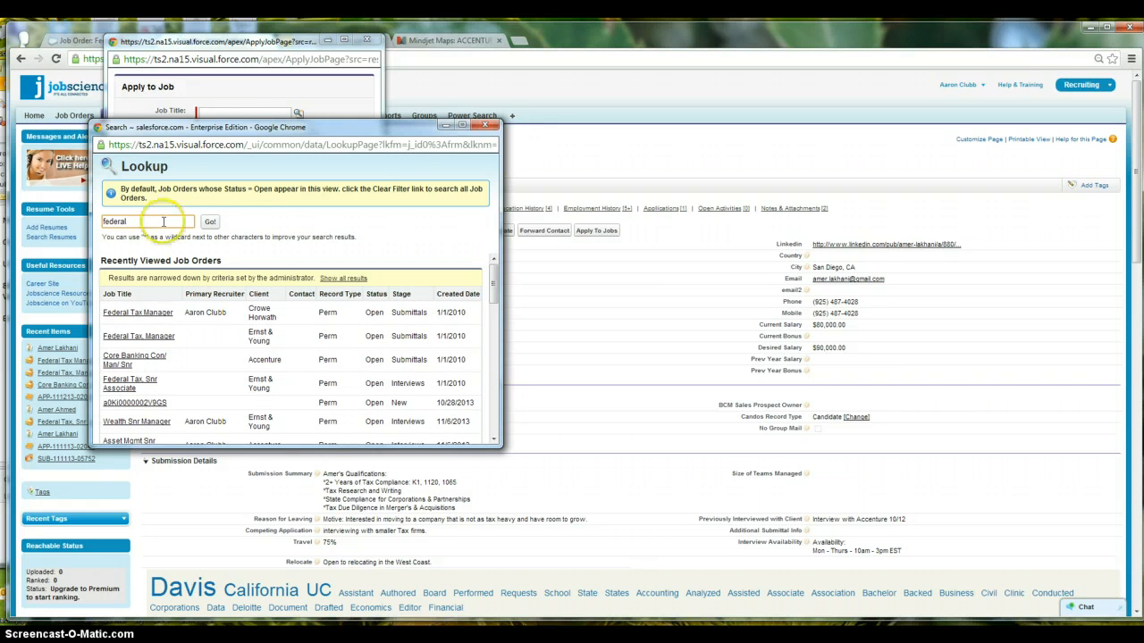
left_click(211, 223)
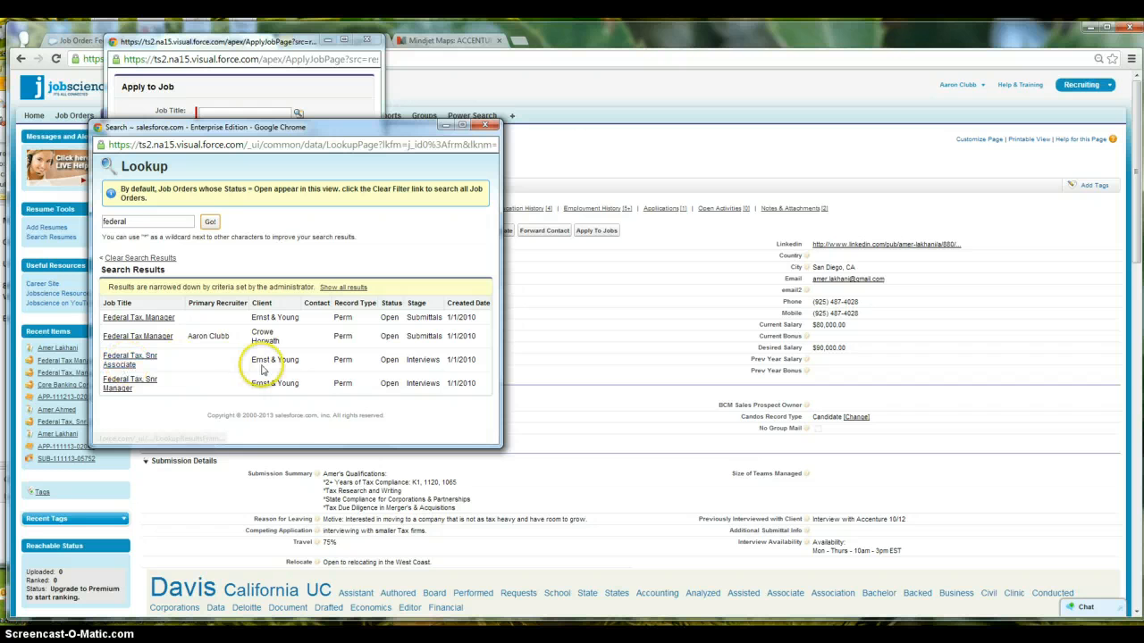
left_click(131, 362)
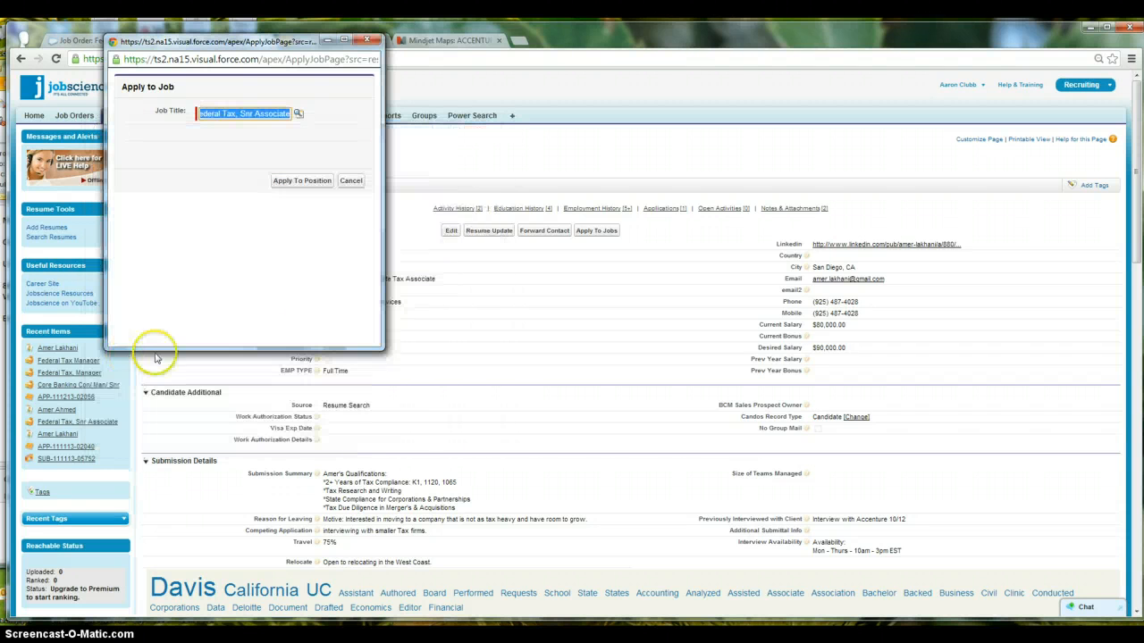
left_click(289, 181)
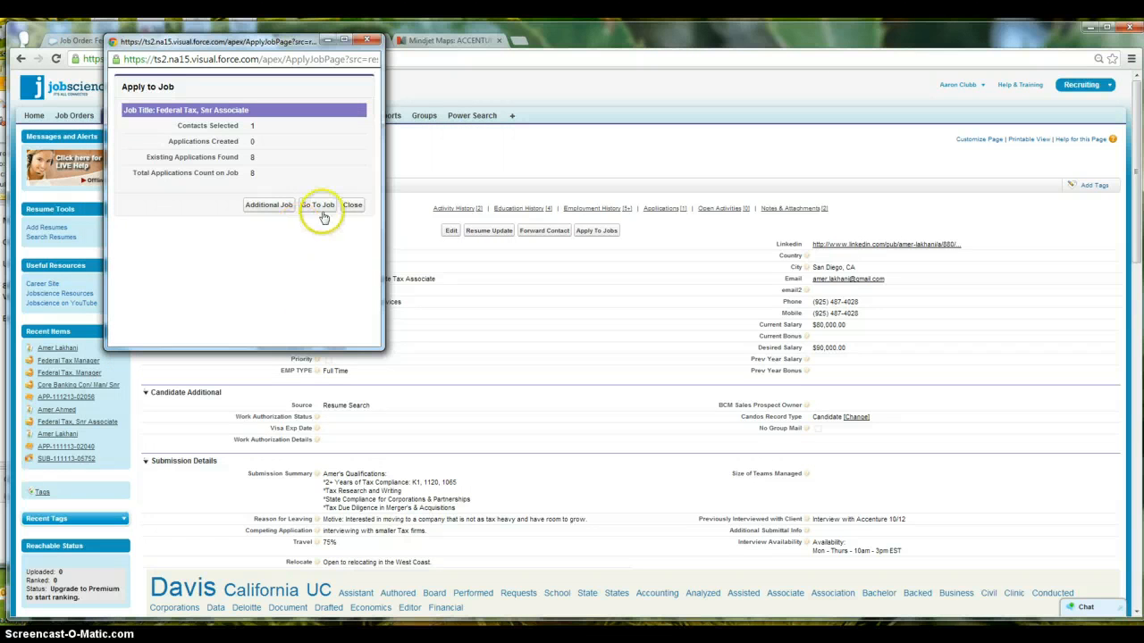
left_click(350, 204)
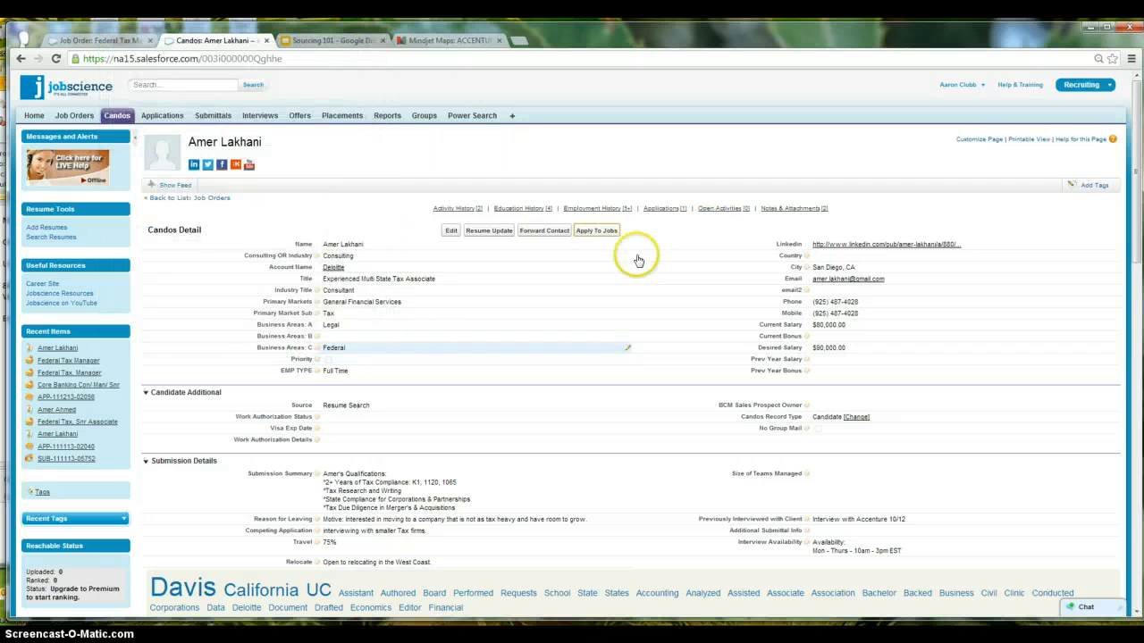
Reload the candidate's record and open the application for the Federal Tax, Snr Associate job
left_click(56, 59)
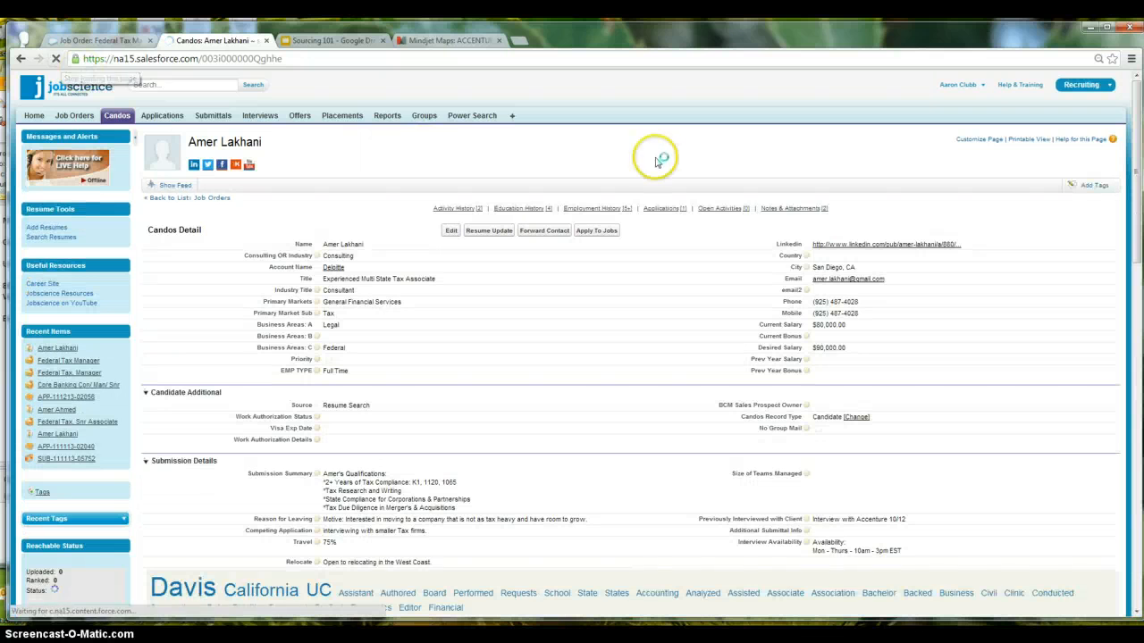
mouse_move(666, 214)
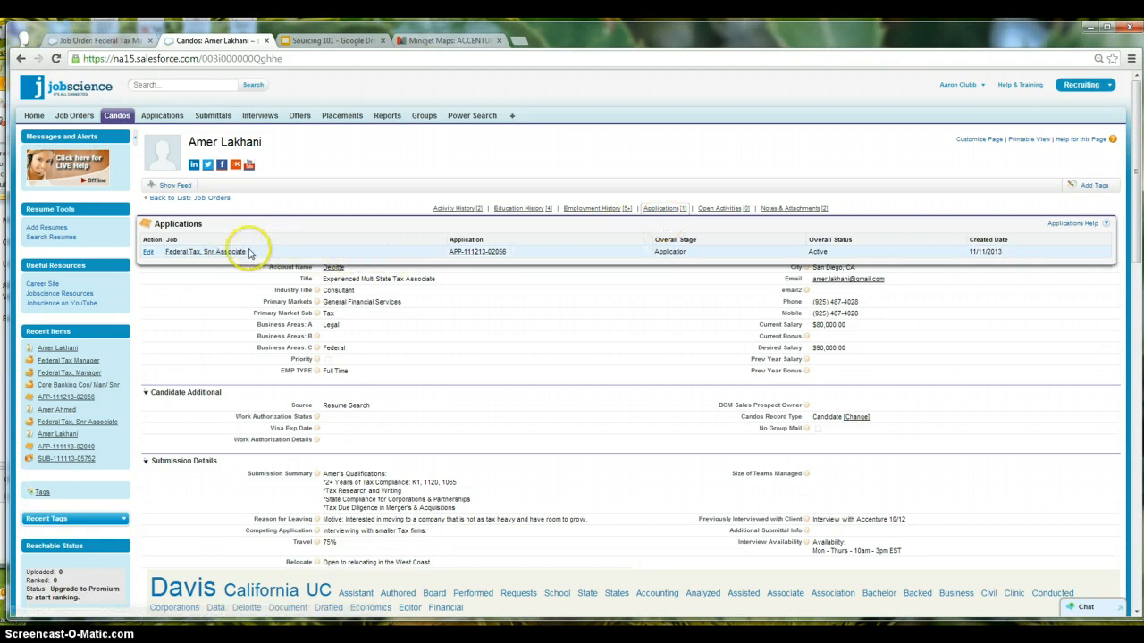
left_click(466, 253)
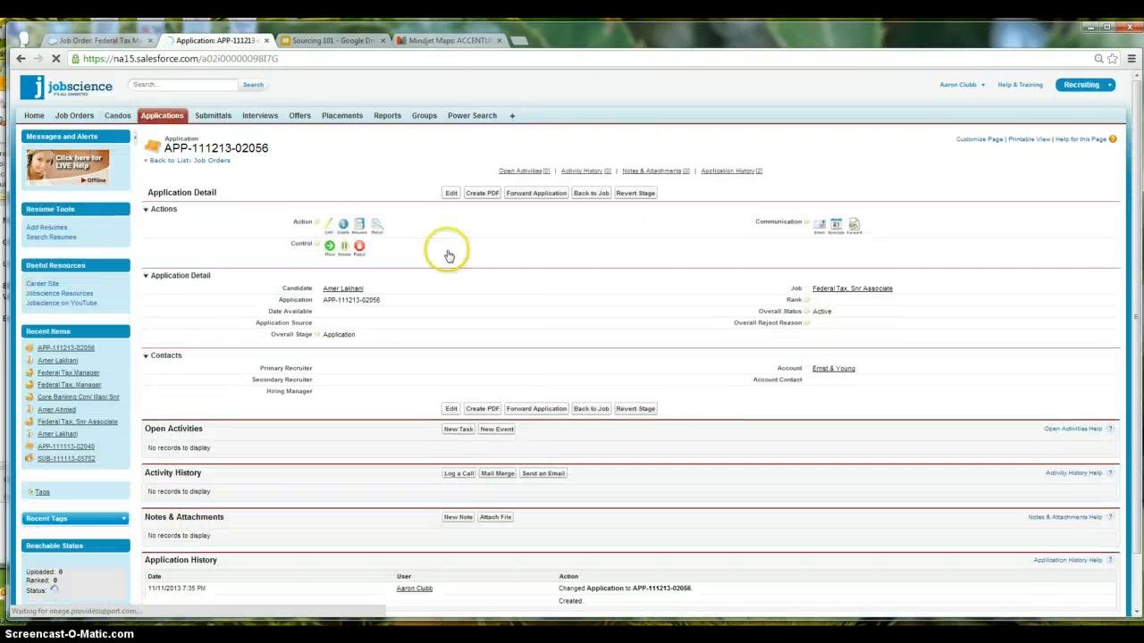
Move the candidate's application for the Federal Tax, Snr Associate job to the Submittal stage
left_click(329, 249)
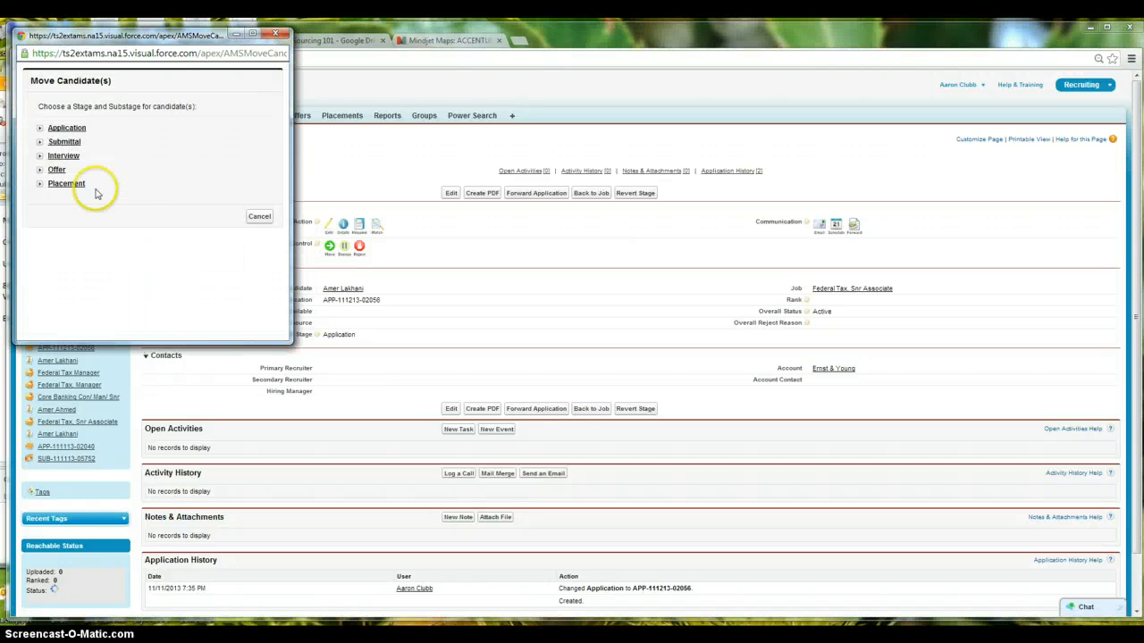
left_click(39, 142)
left_click(39, 142)
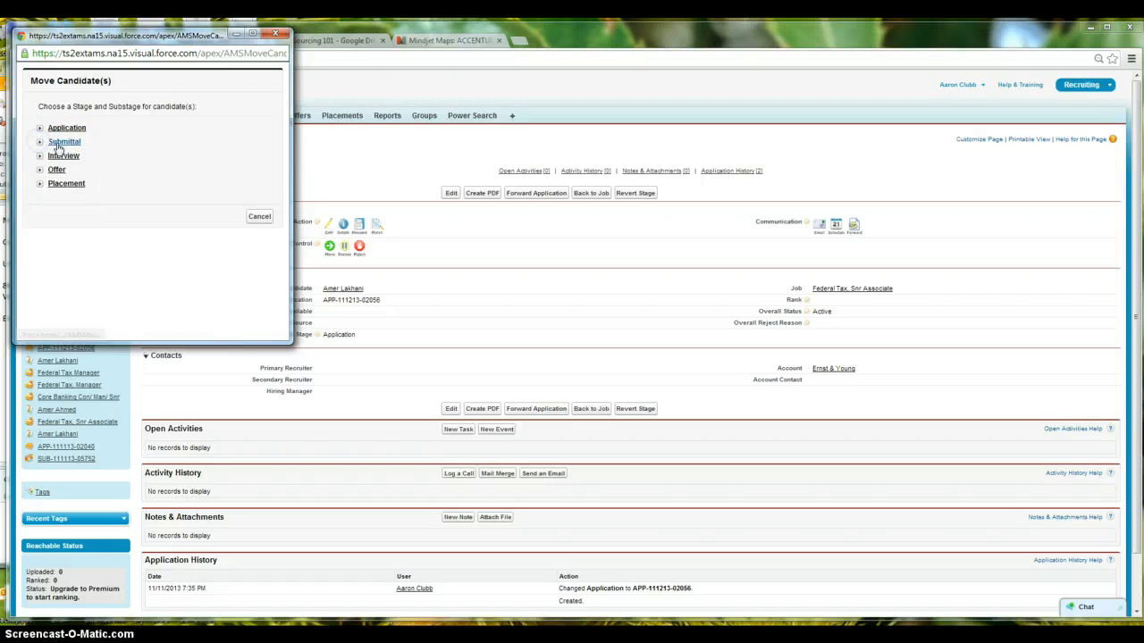
left_click(63, 141)
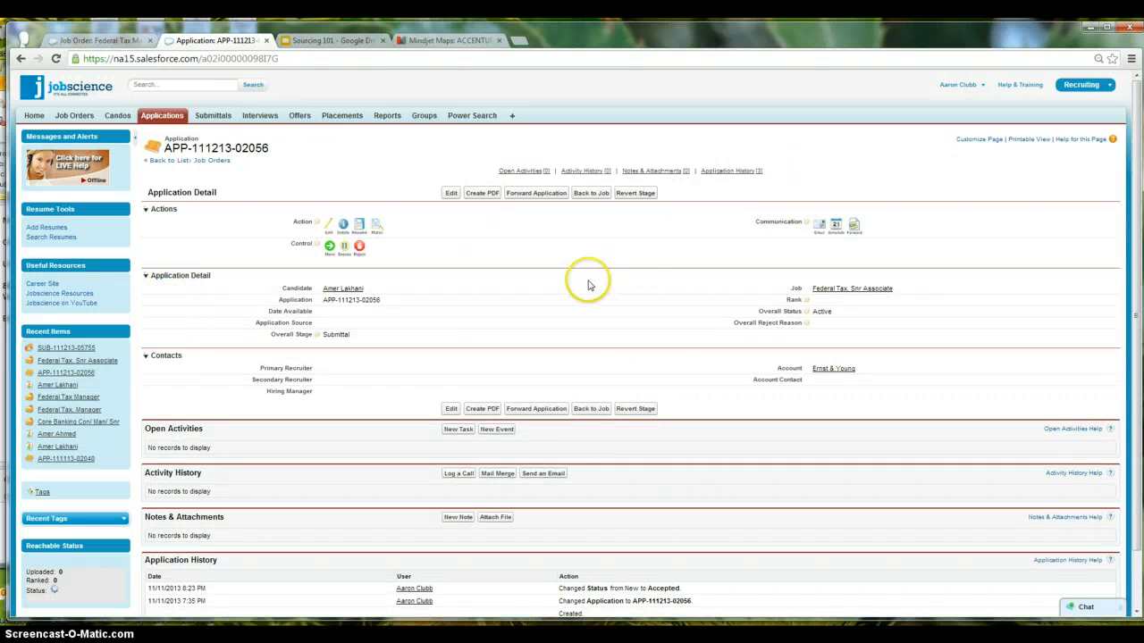
Start an external forward of the application, search contacts for "internal", set the recruiter's own internal contact as recipient and clear the CC
left_click(853, 225)
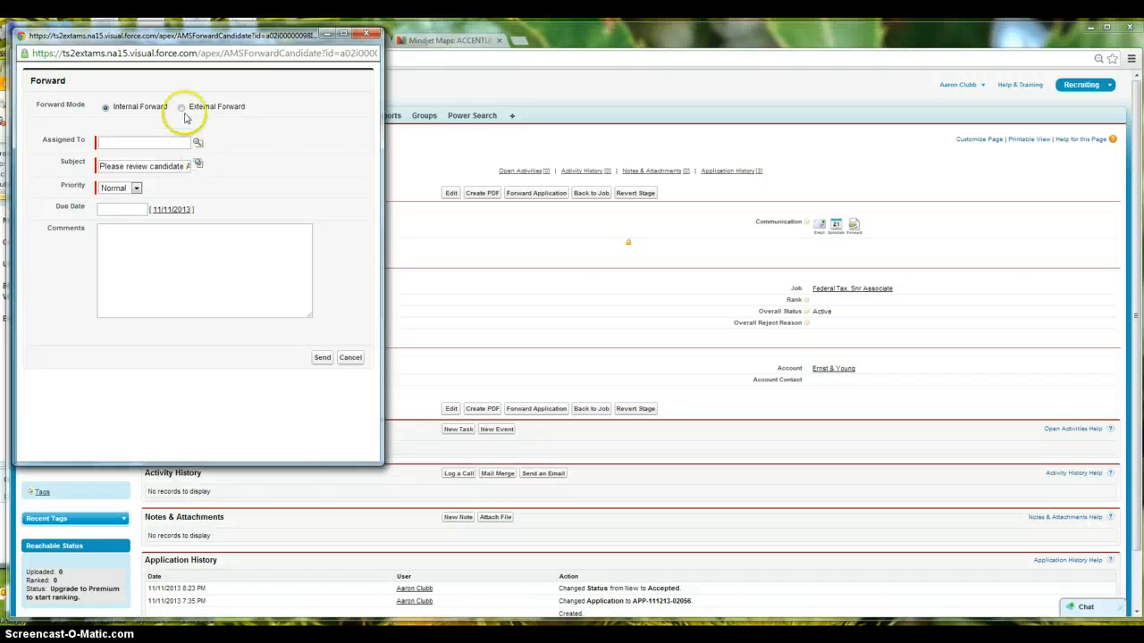
left_click(181, 109)
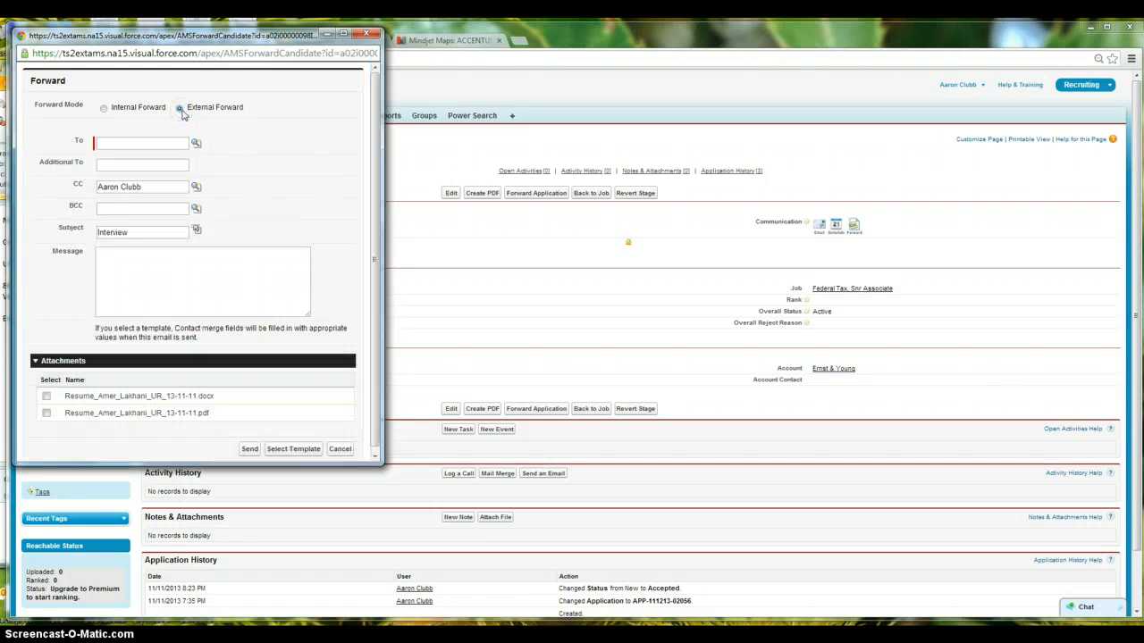
left_click(198, 145)
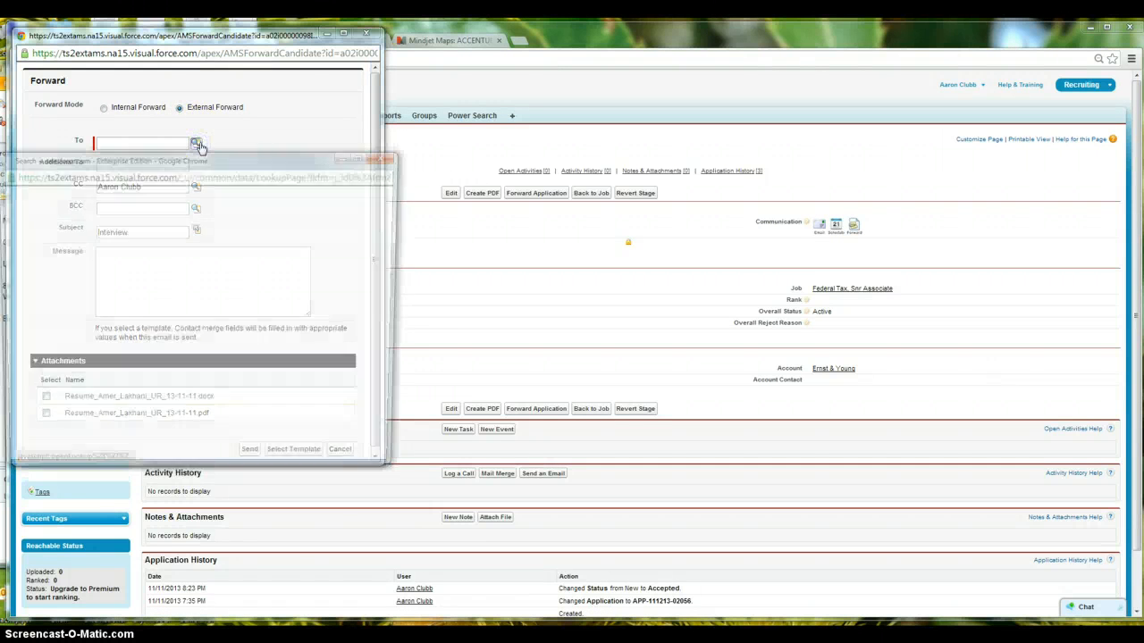
left_click_drag(212, 158, 362, 180)
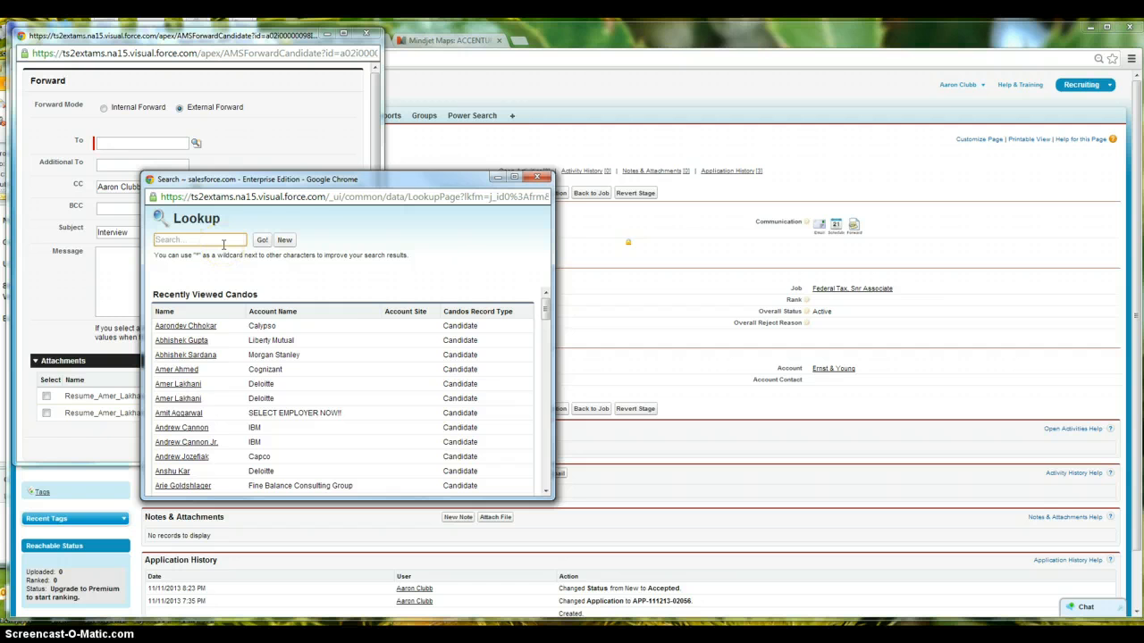
left_click_drag(336, 179, 374, 180)
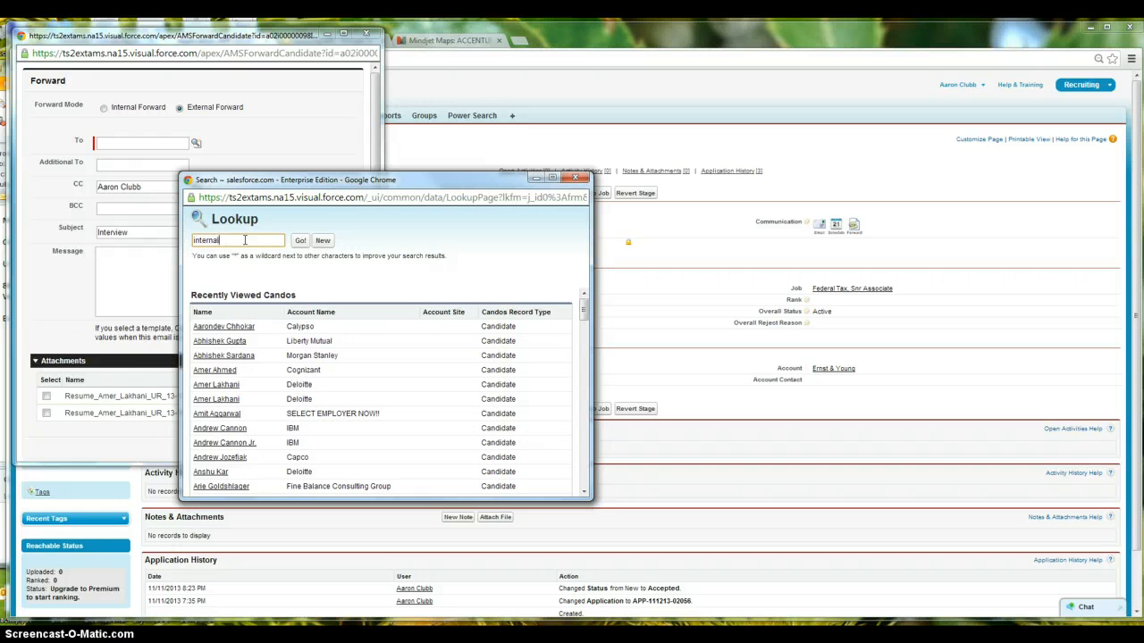
left_click(300, 240)
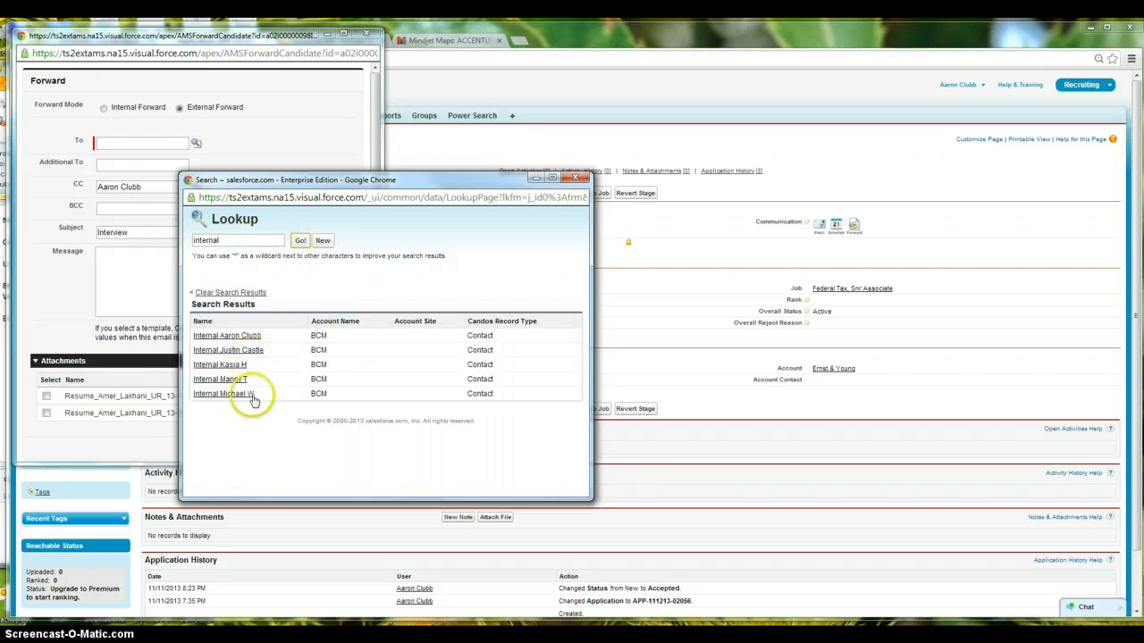
left_click(230, 335)
triple_click(153, 186)
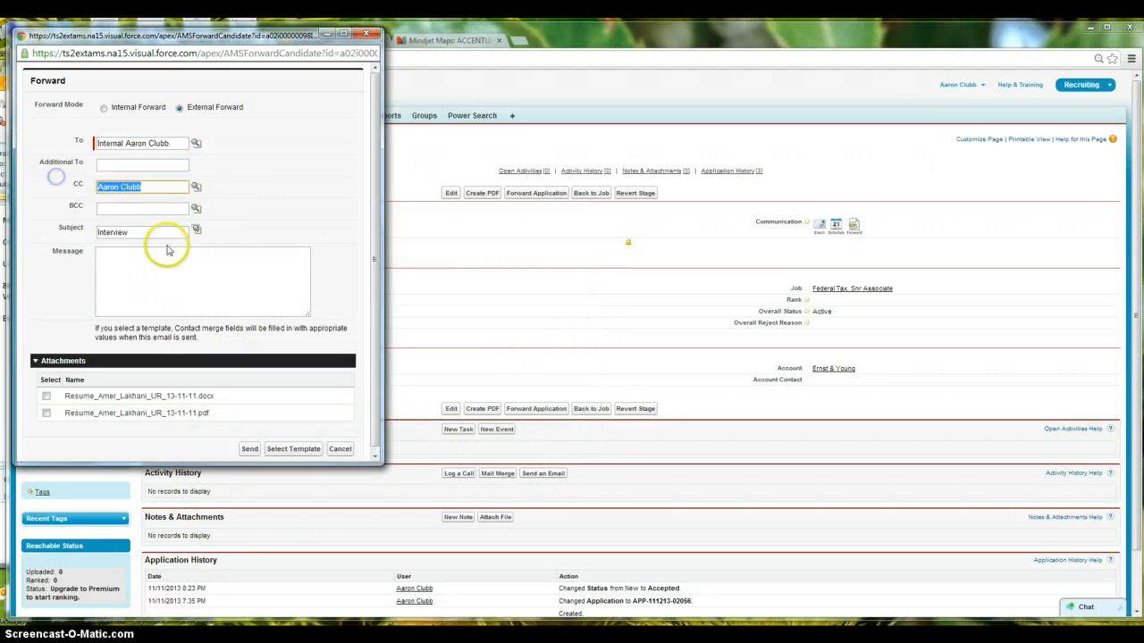
key("BackSpace")
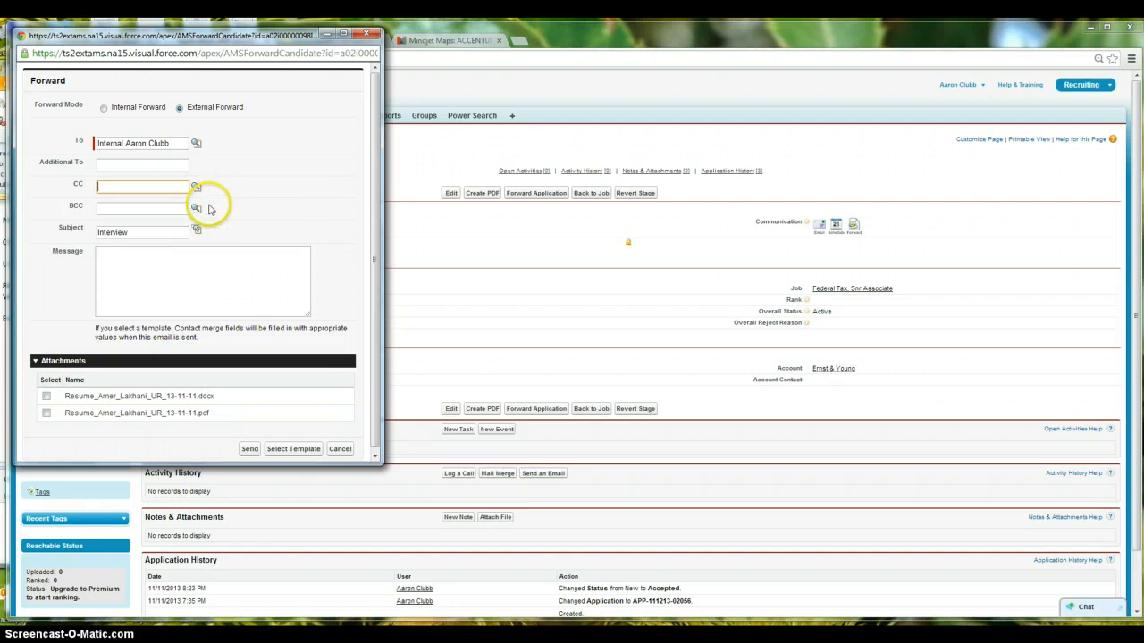
Search the recipient lookup for "internal" again, review the internal contacts and close the lookup without choosing another
left_click(194, 144)
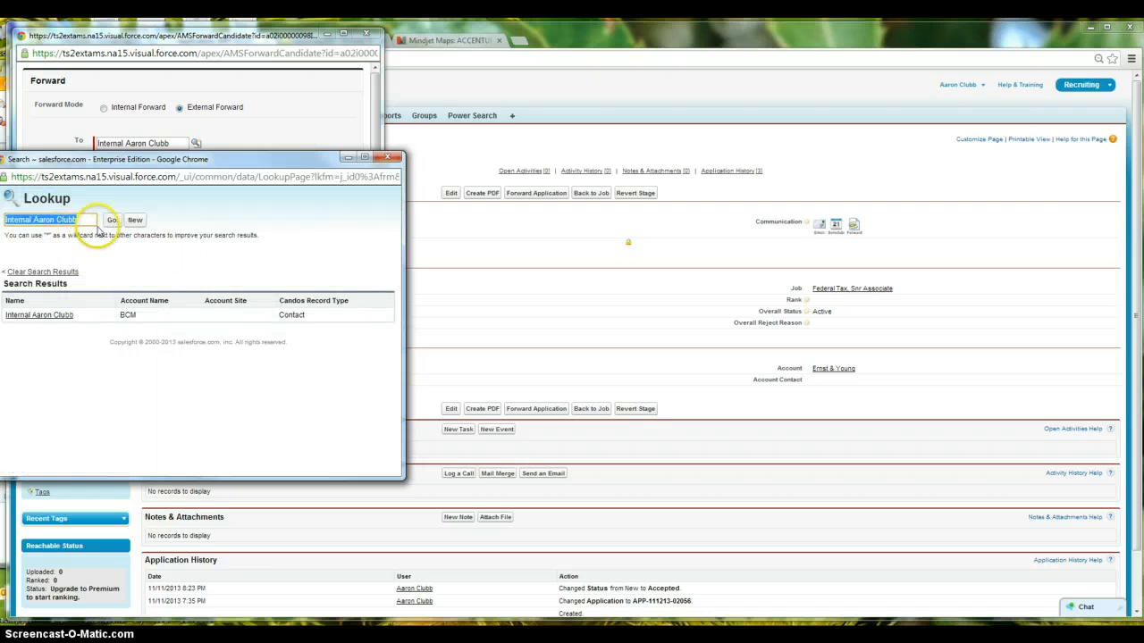
left_click(62, 218)
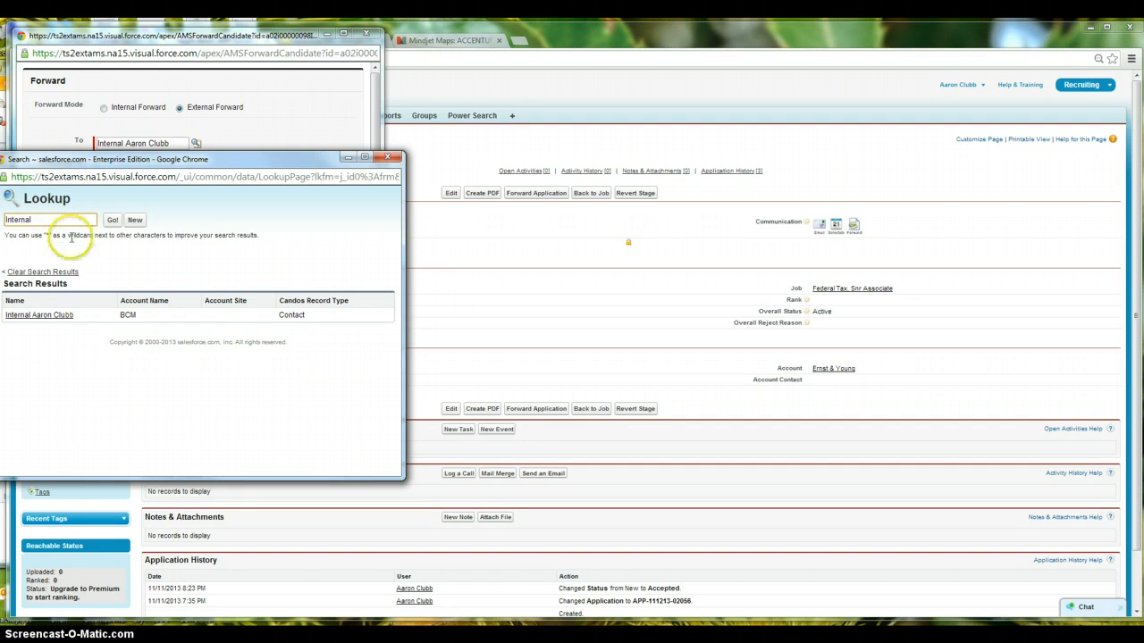
left_click(111, 220)
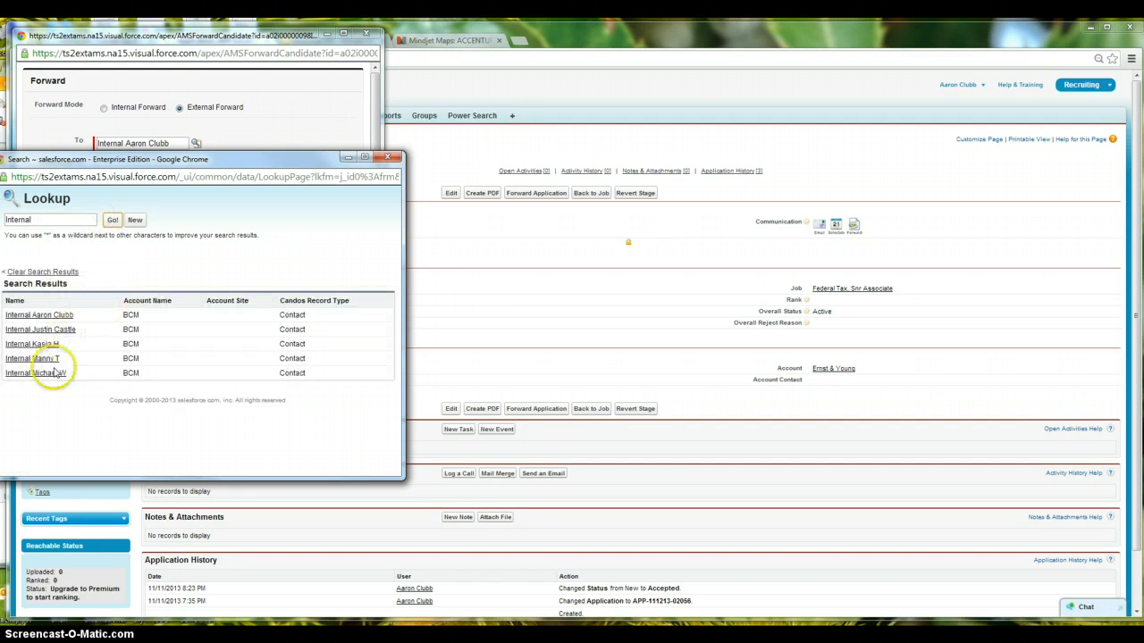
left_click(388, 158)
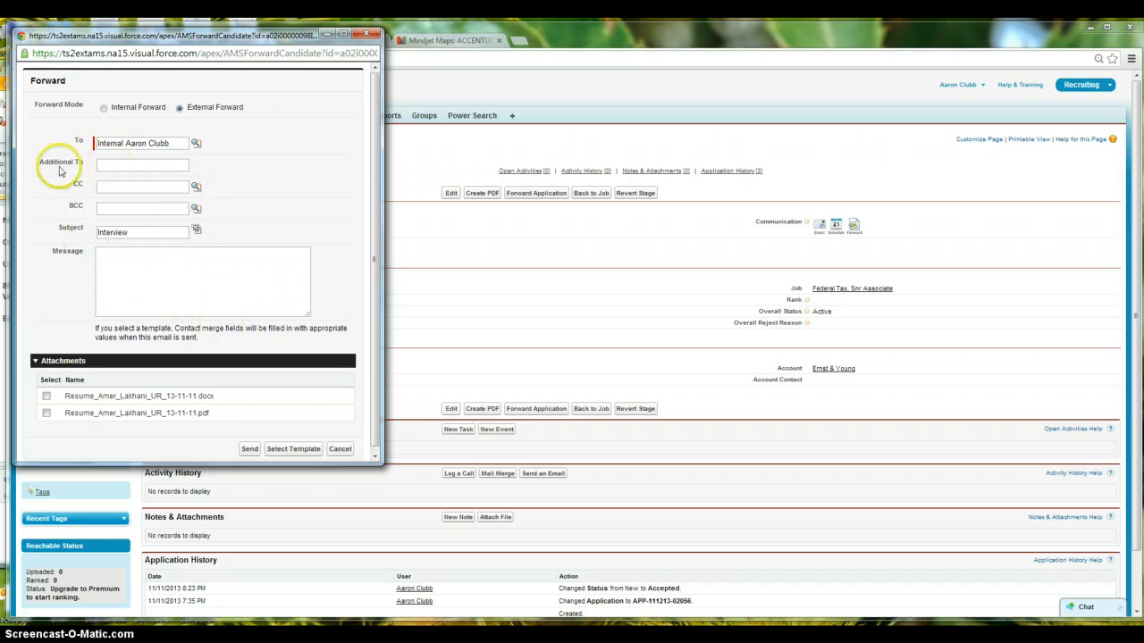
Apply the Resume Send template from Jobscience - Message Candidate Templates, send the forward and dismiss its confirmation
left_click(289, 454)
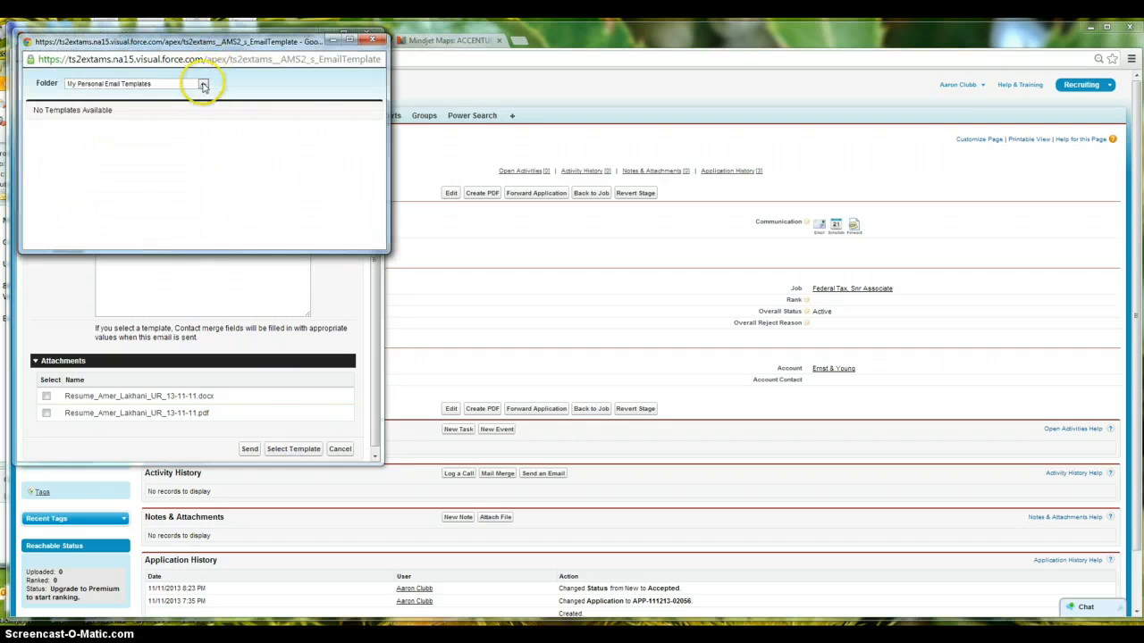
left_click(204, 85)
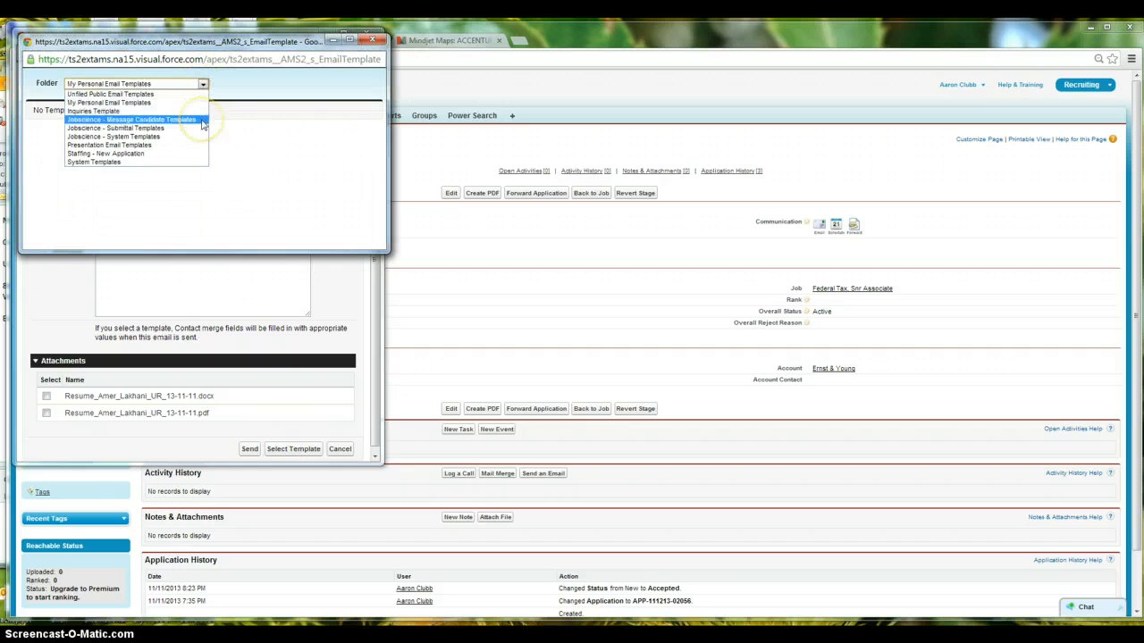
left_click(202, 122)
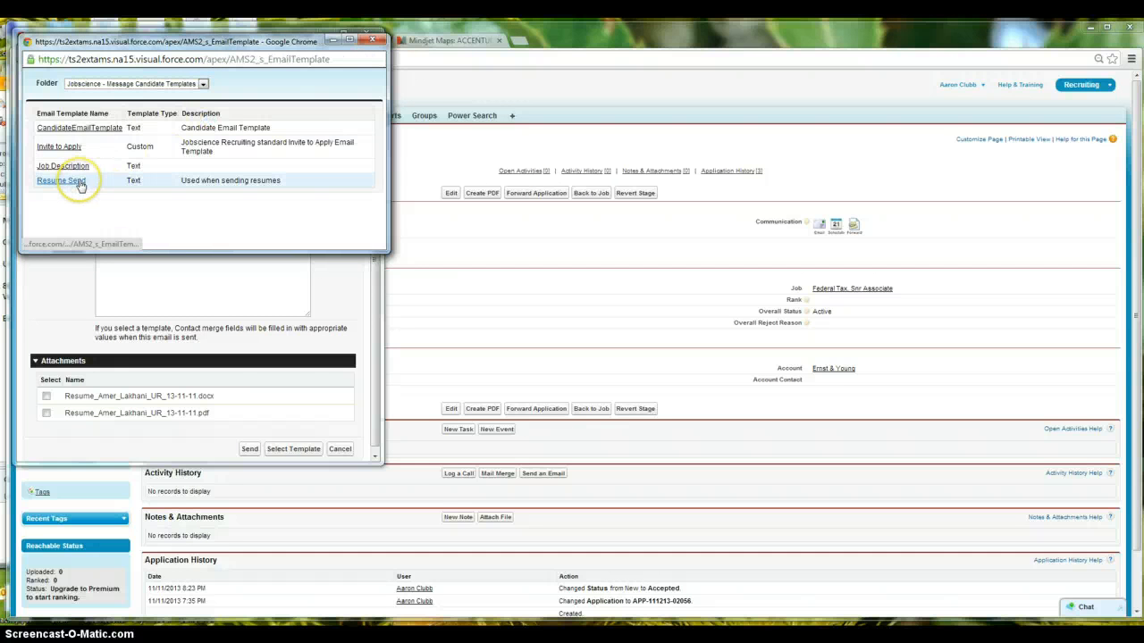
left_click(80, 182)
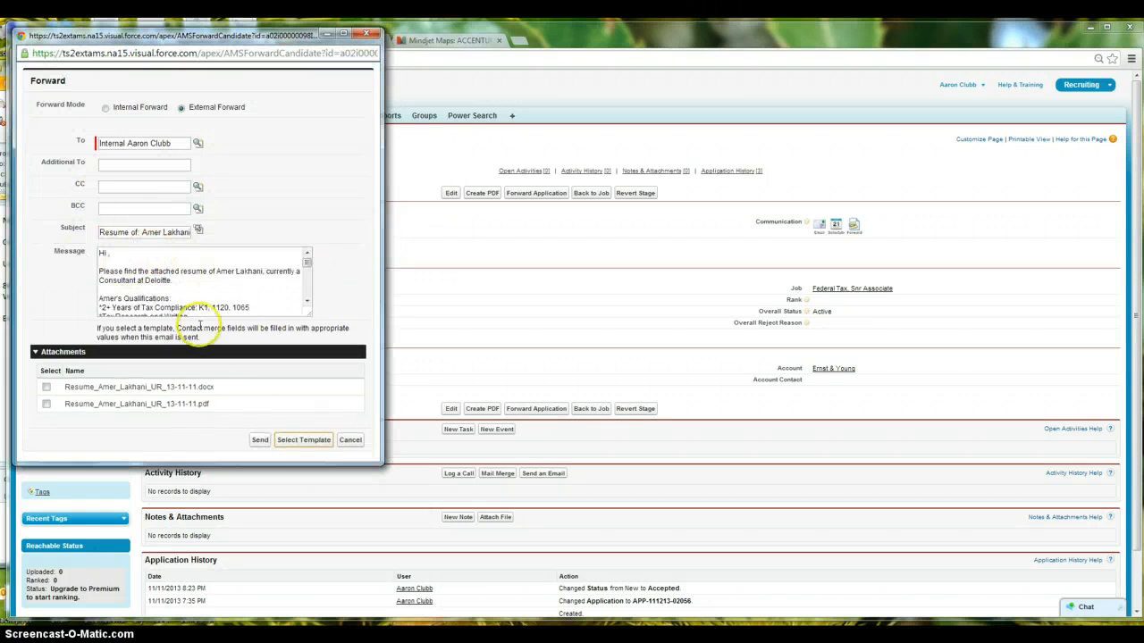
left_click(260, 440)
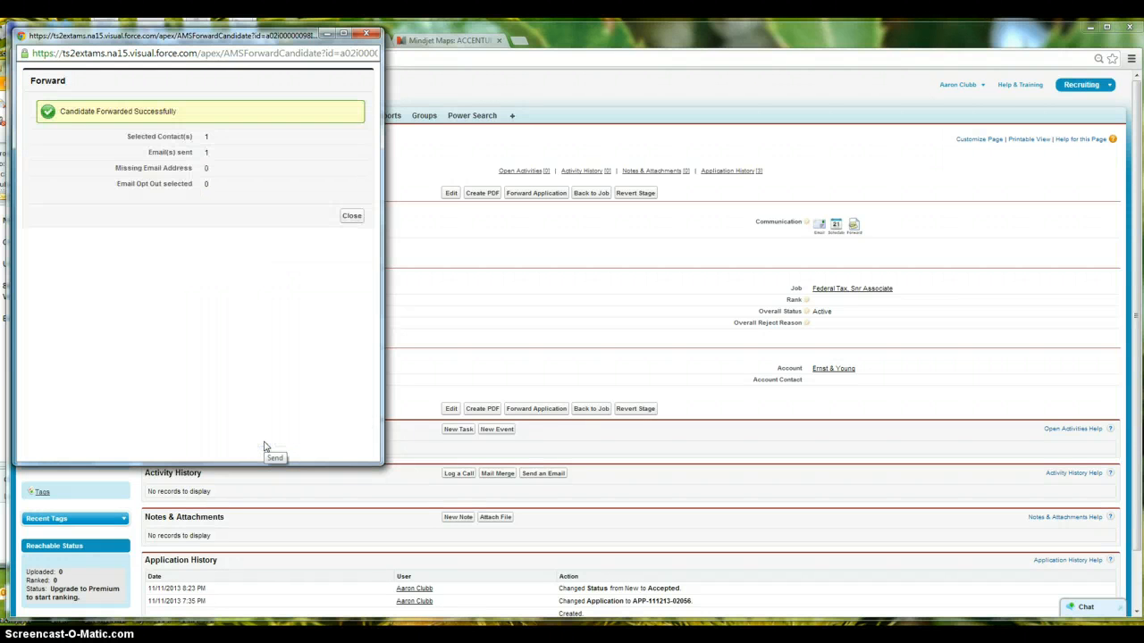
left_click(352, 218)
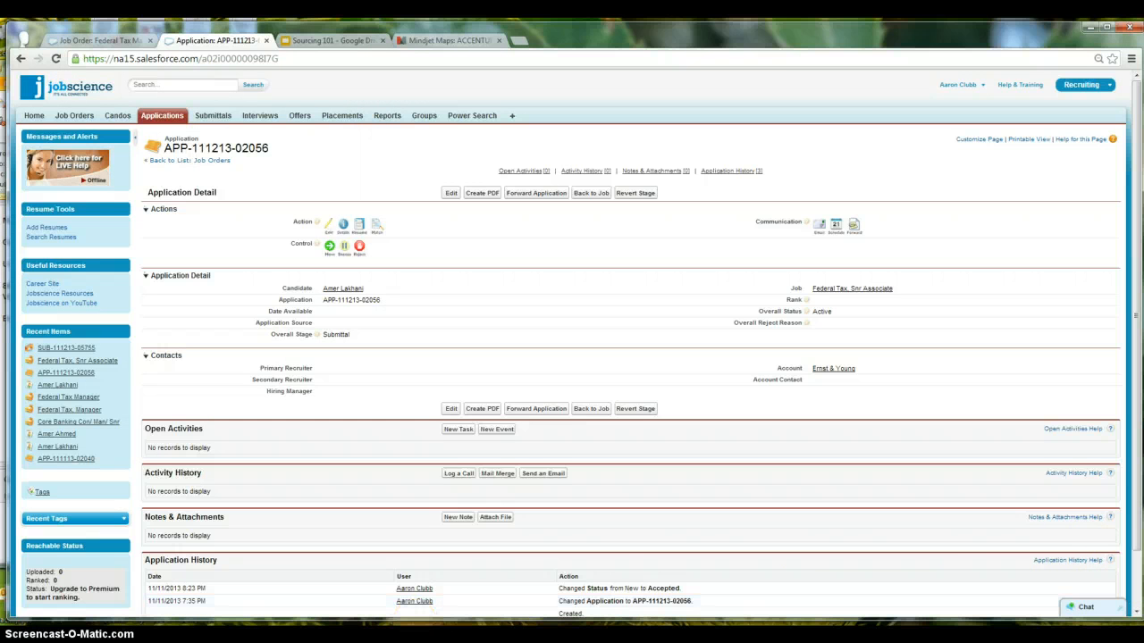
Switch to Outlook, check the mail account's Inbox, Junk E-Mail, Sent Items and Drafts for the forwarded resume, and return to the application
left_click(309, 640)
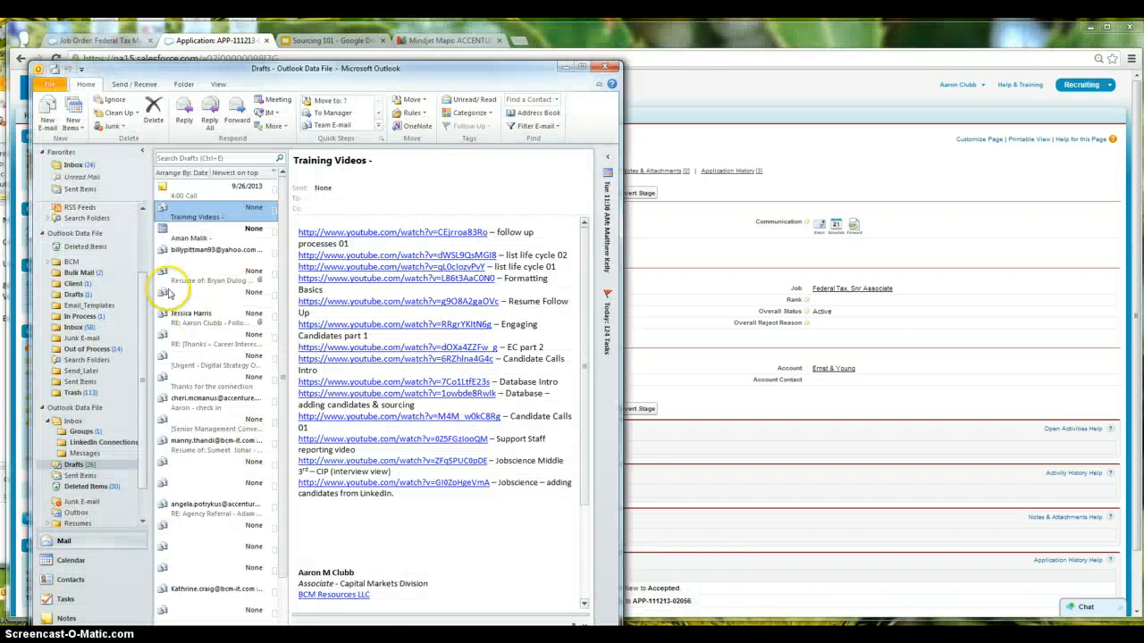
left_click_drag(141, 335, 142, 225)
left_click(80, 224)
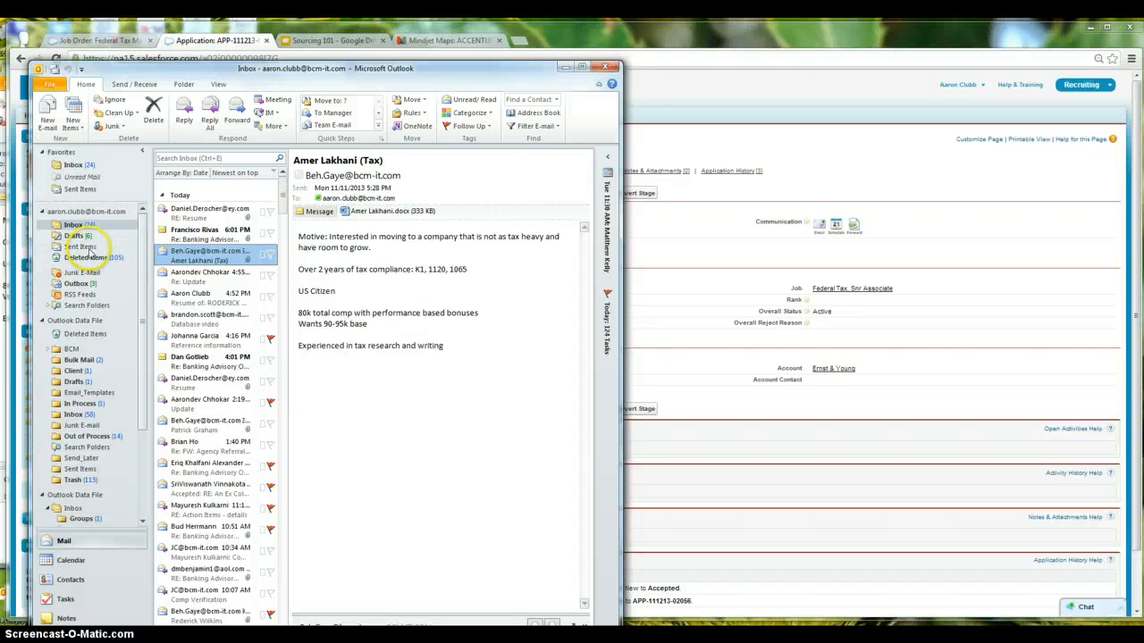
left_click(82, 273)
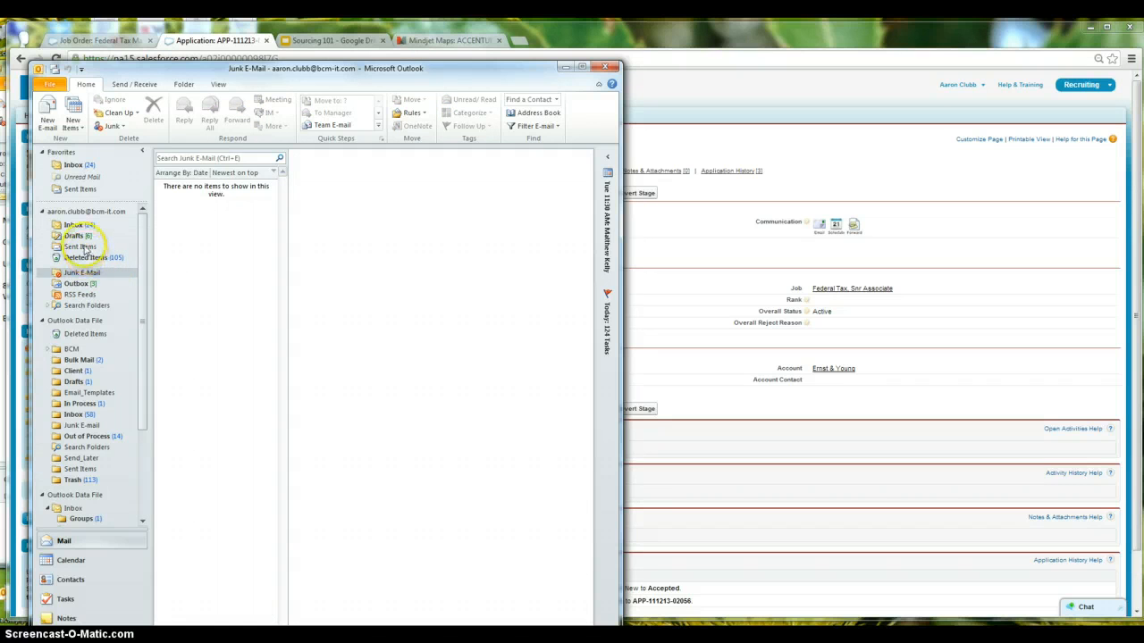
left_click(83, 248)
left_click(83, 237)
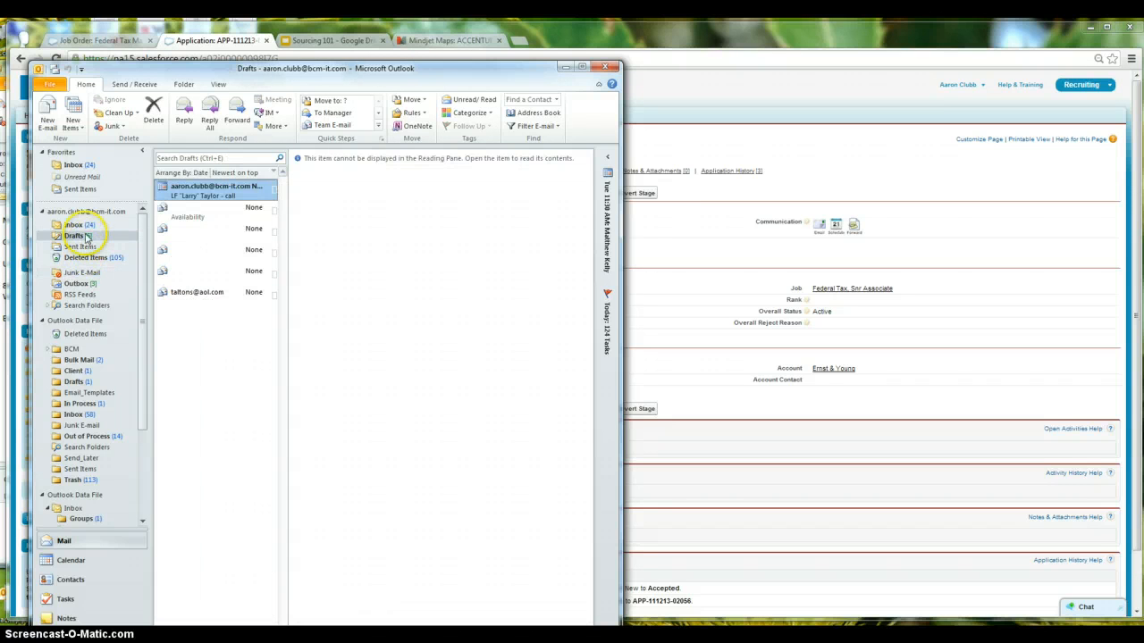
left_click(79, 225)
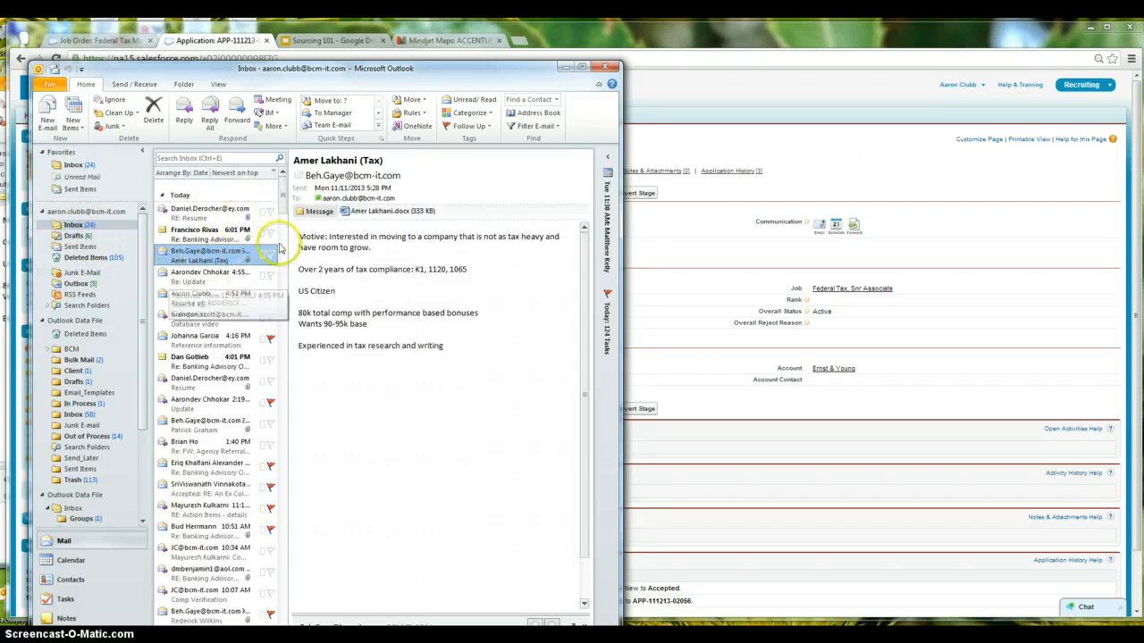
left_click_drag(504, 71, 529, 67)
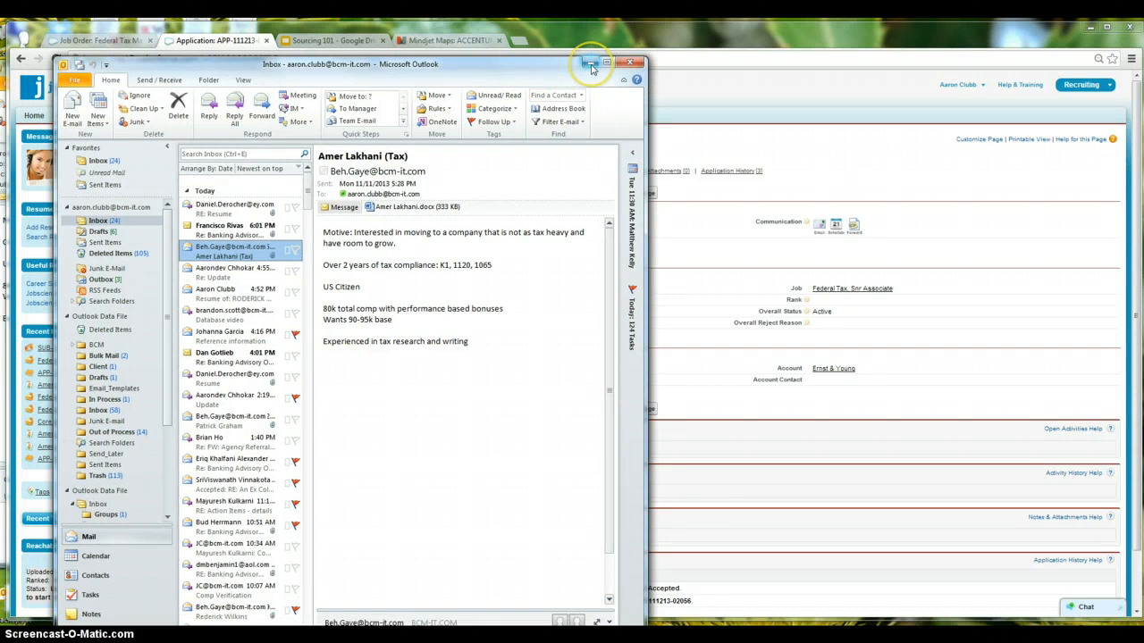
left_click(590, 64)
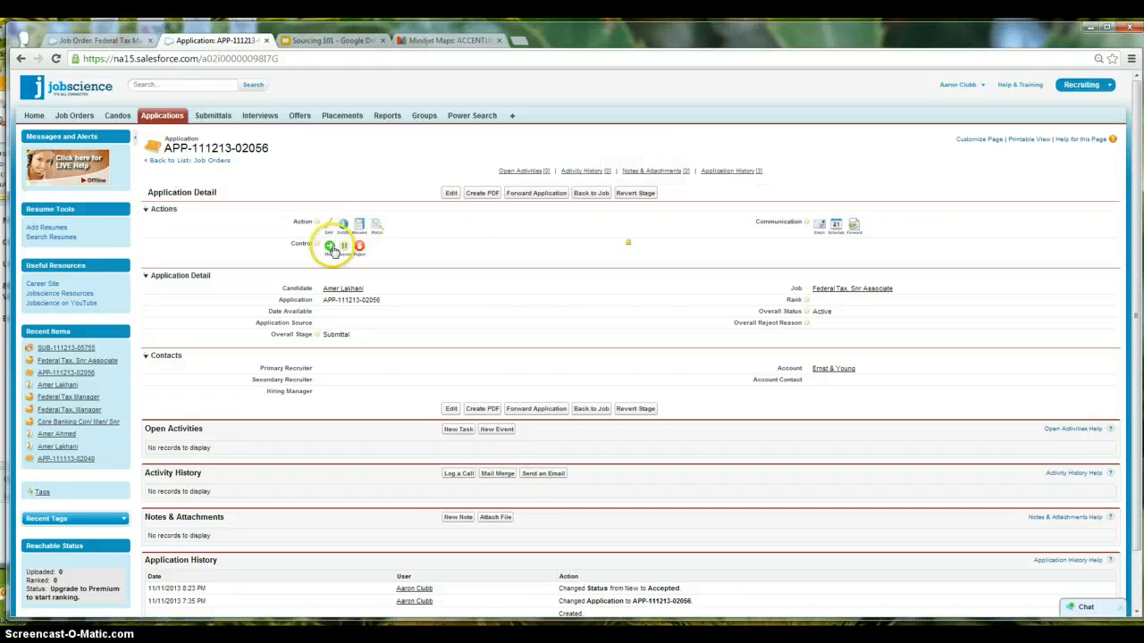
Open another external forward for the application, pick the recruiter's internal contact through an "internal" search and empty the CC field
left_click(854, 229)
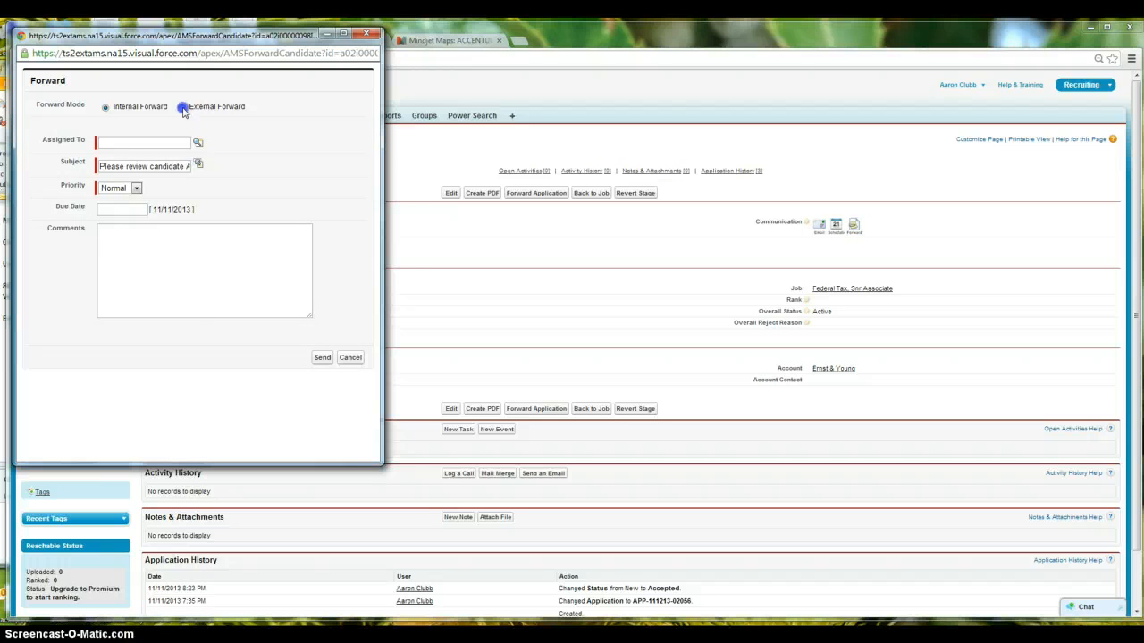
left_click(183, 107)
left_click(195, 145)
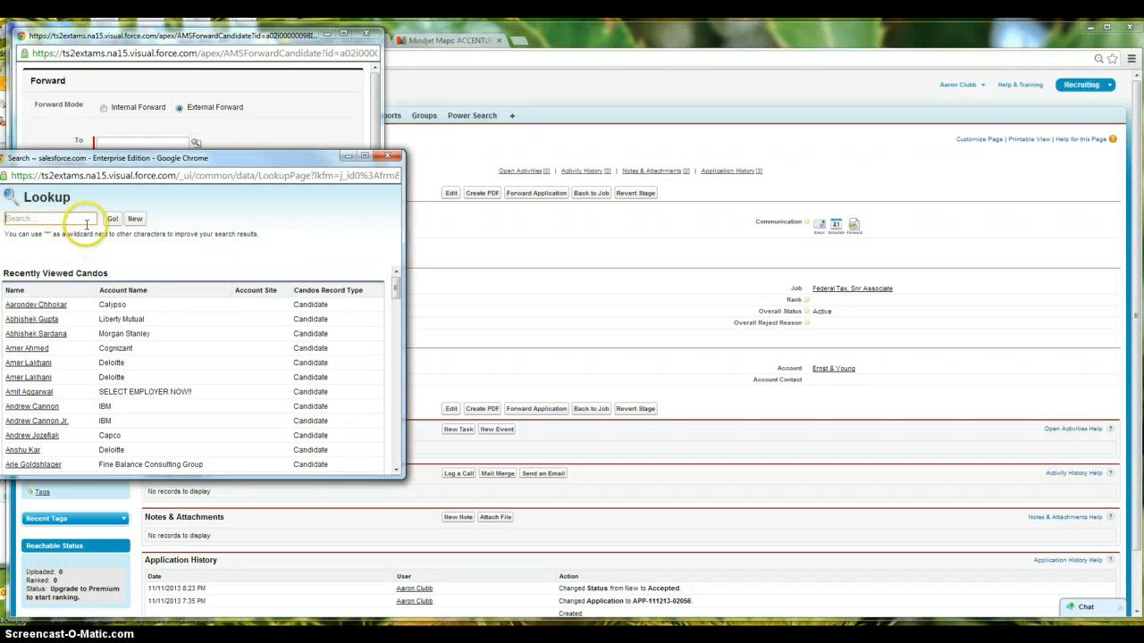
type("internal")
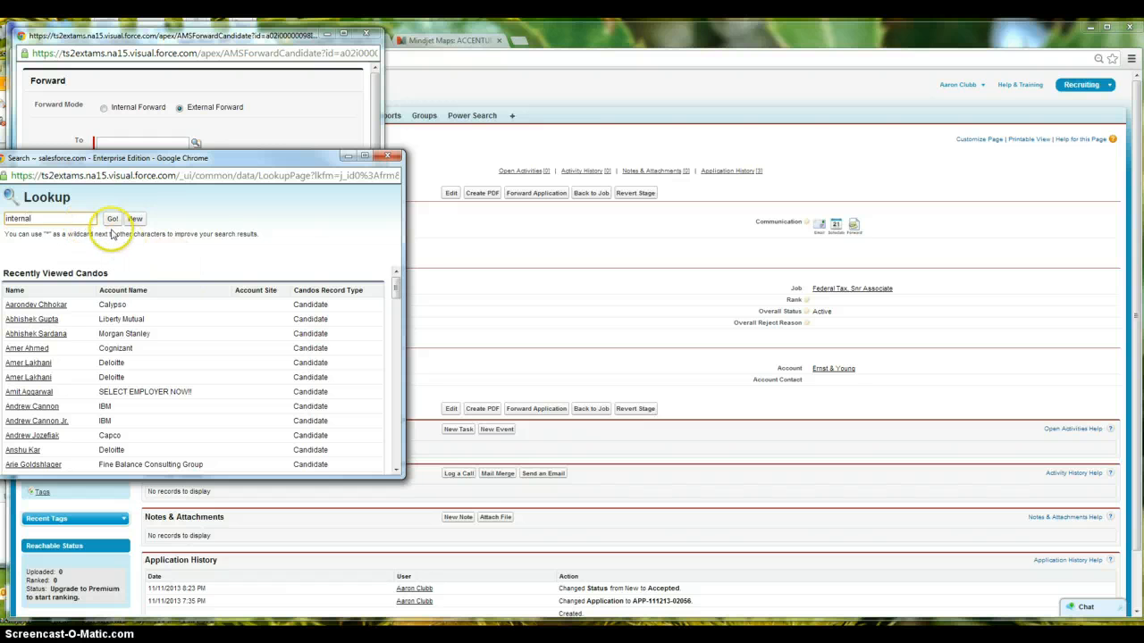
left_click(112, 219)
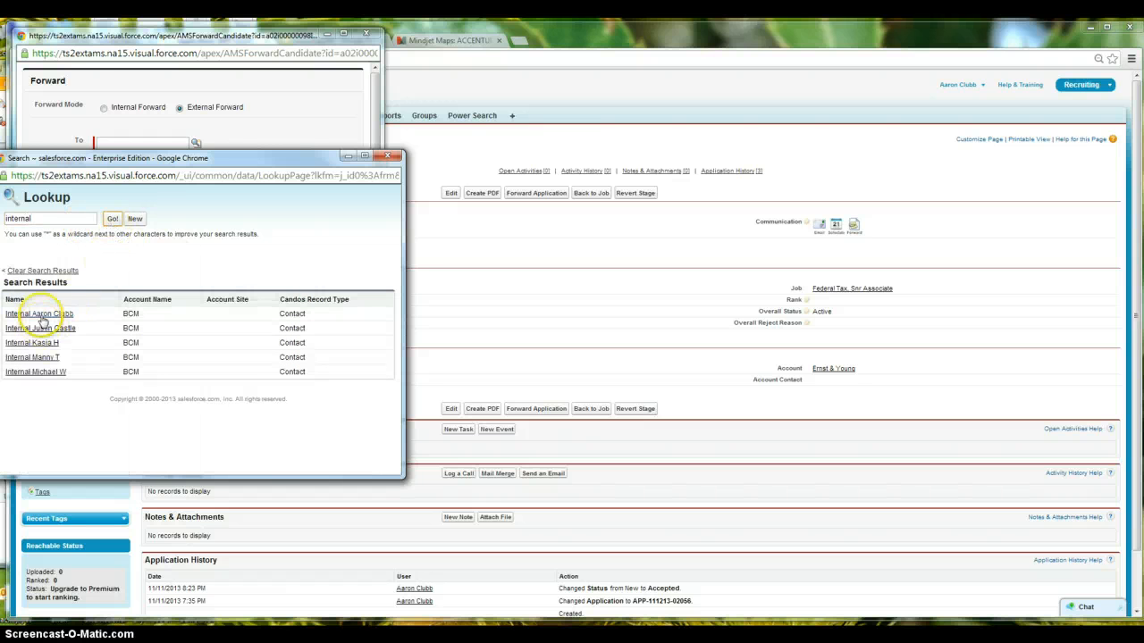
left_click(38, 313)
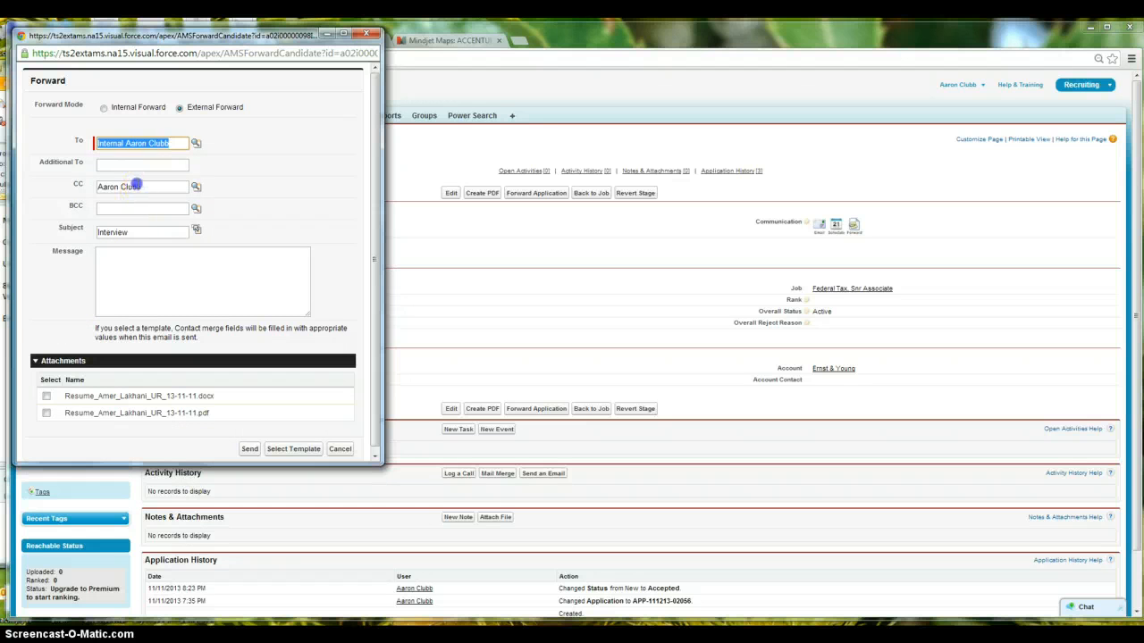
triple_click(143, 189)
type("A")
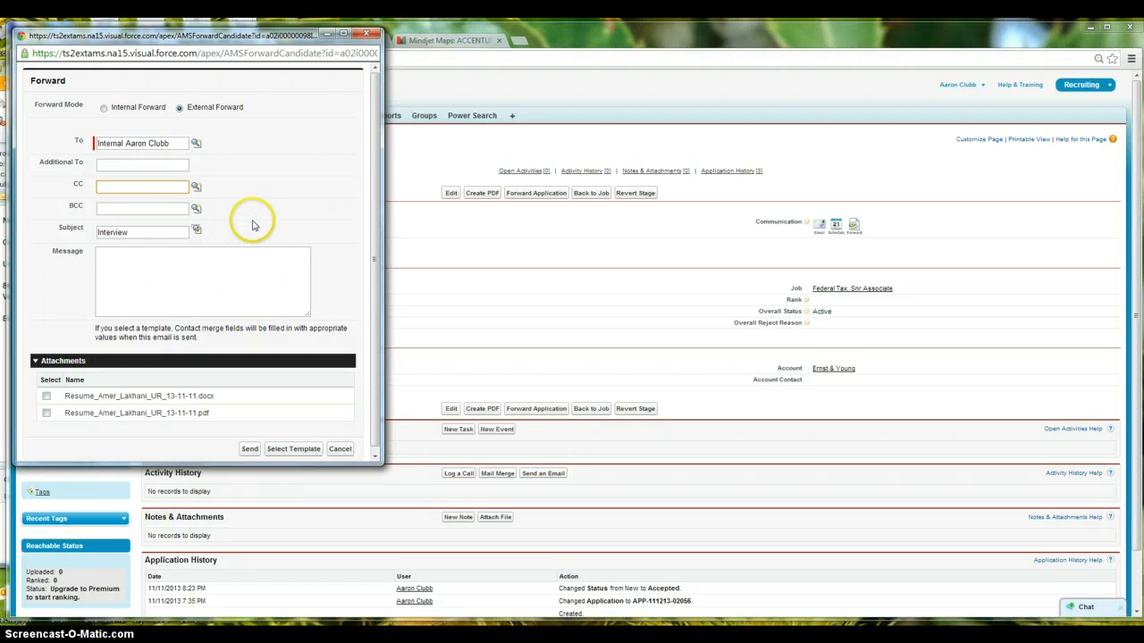
left_click(255, 223)
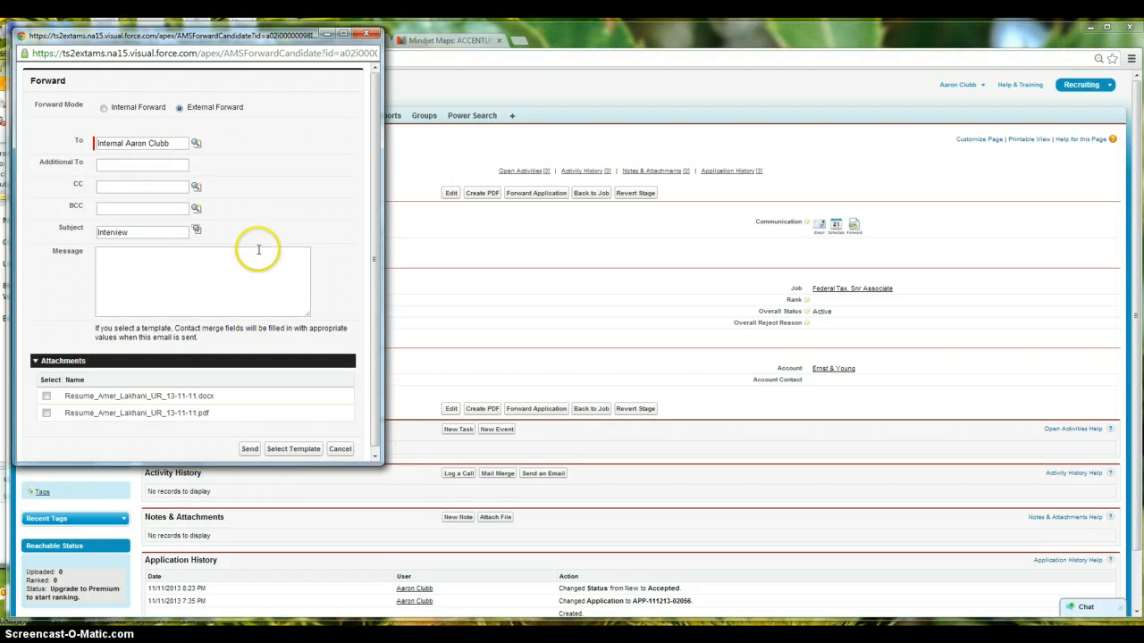
Apply the resume template from the Jobscience - Message Candidate Templates folder, send the external forward without attachments and close its confirmation
left_click(293, 450)
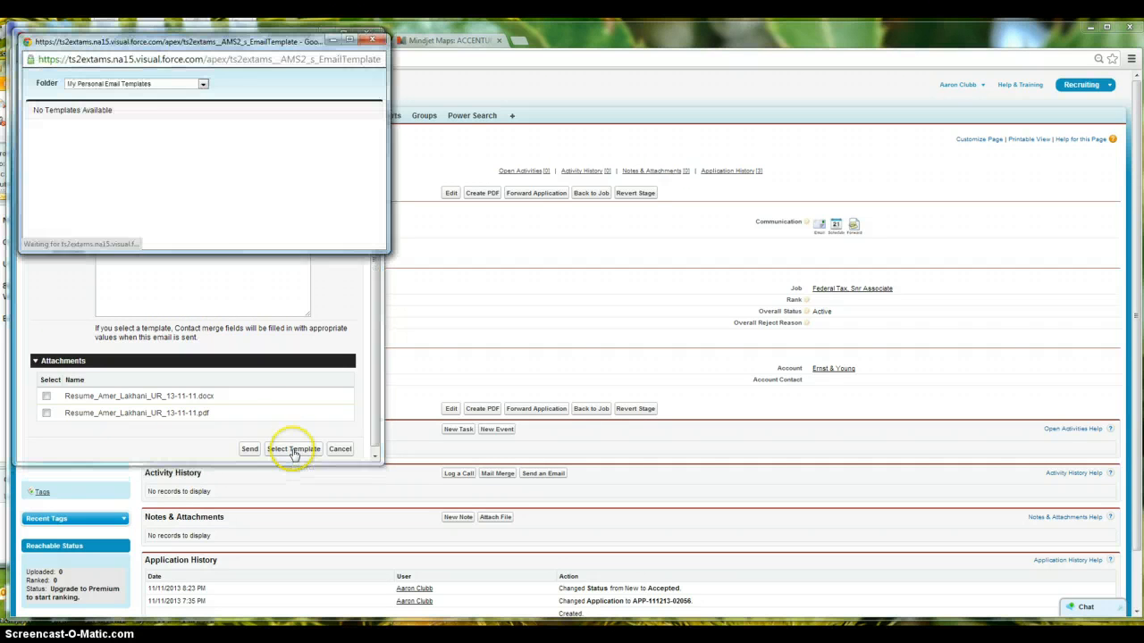
left_click(205, 83)
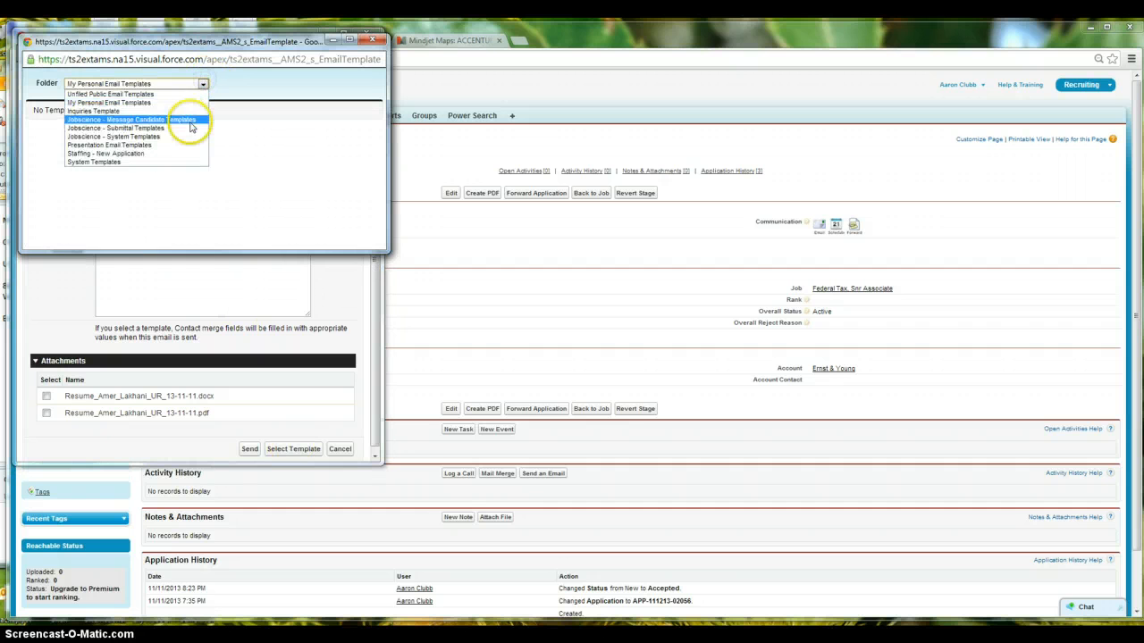
left_click(189, 122)
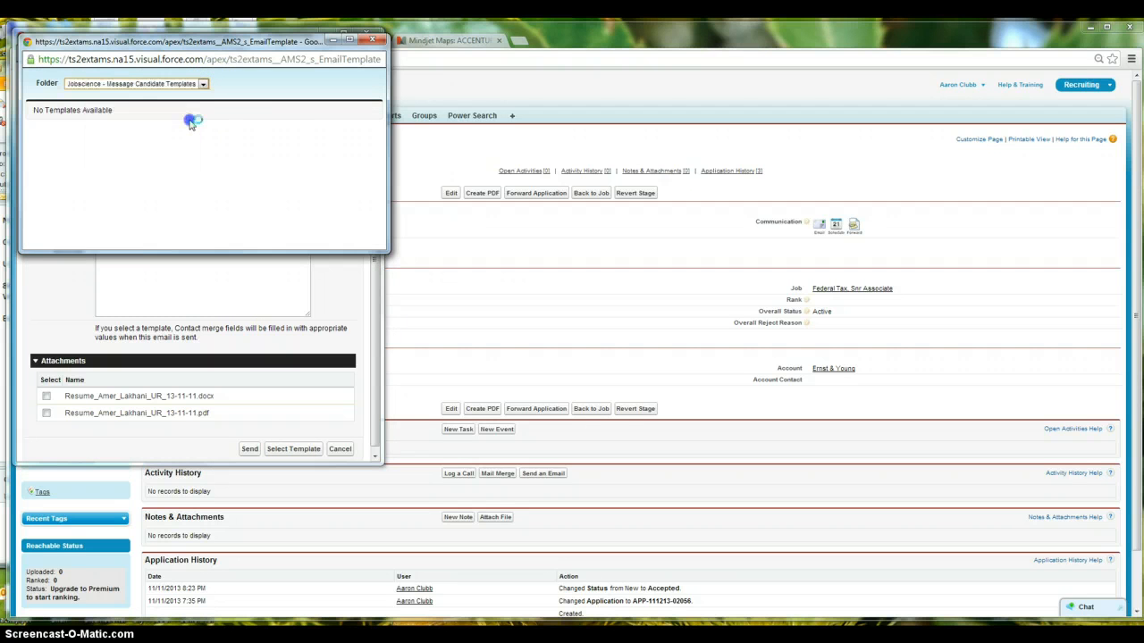
left_click(63, 181)
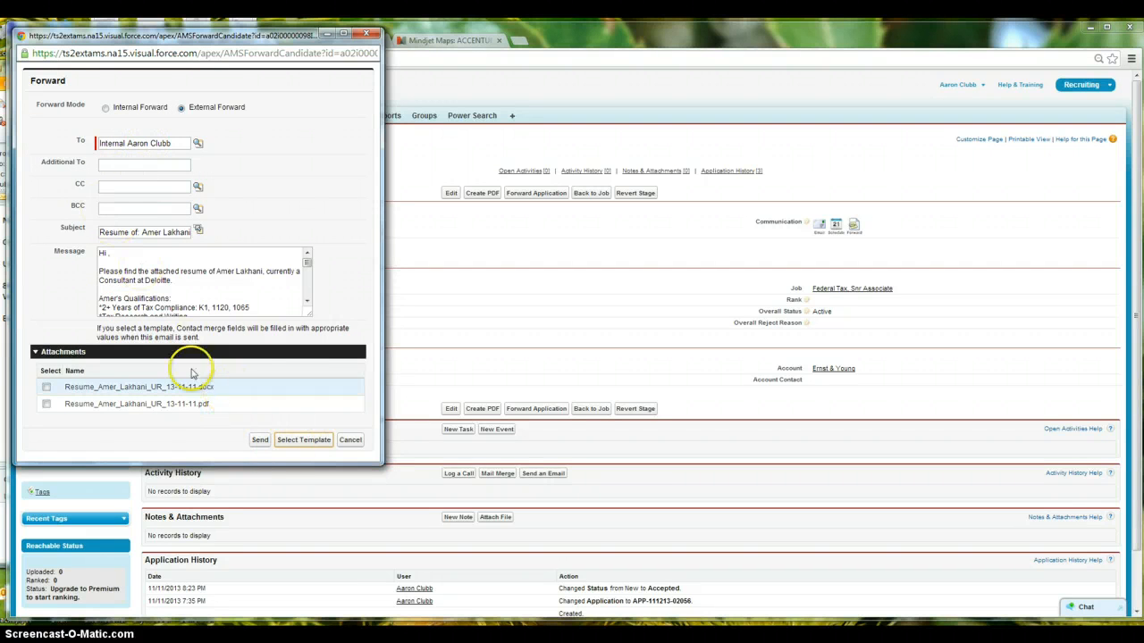
left_click(260, 440)
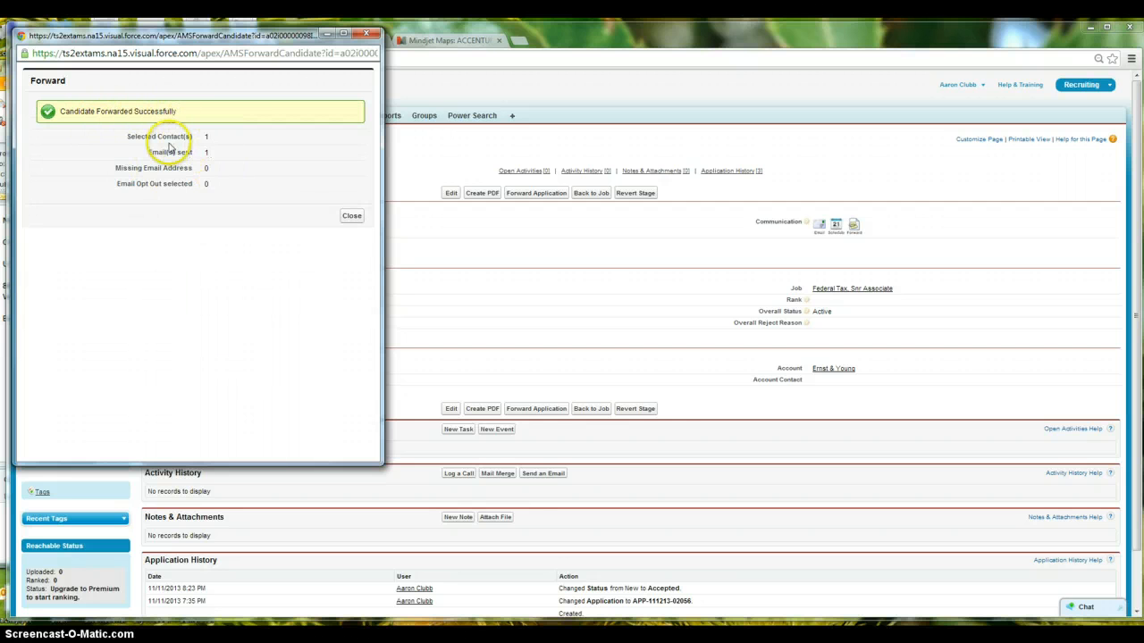
left_click_drag(127, 136, 192, 137)
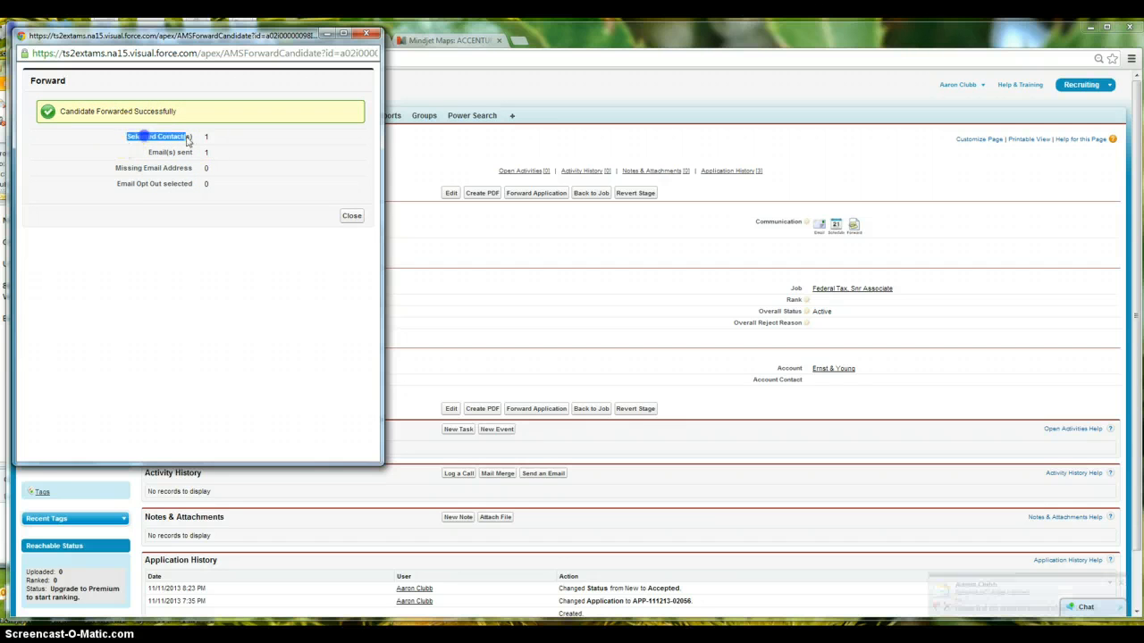
left_click(350, 215)
Switch to Outlook by opening the received resume e-mail, start forwarding it and close the original message
left_click(991, 597)
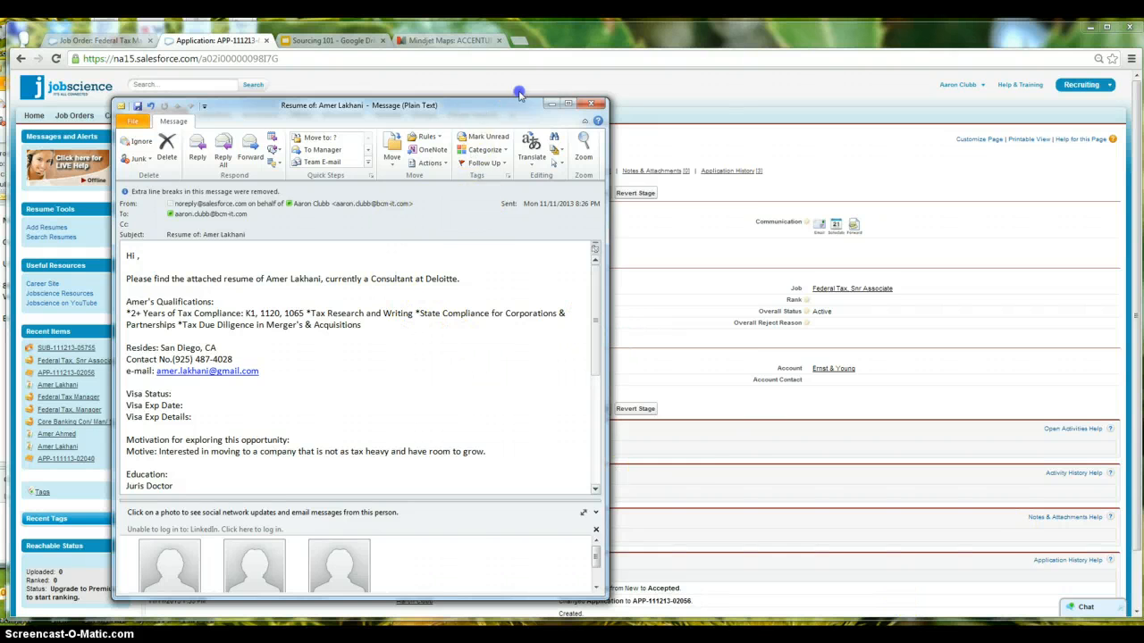
left_click_drag(520, 94, 654, 48)
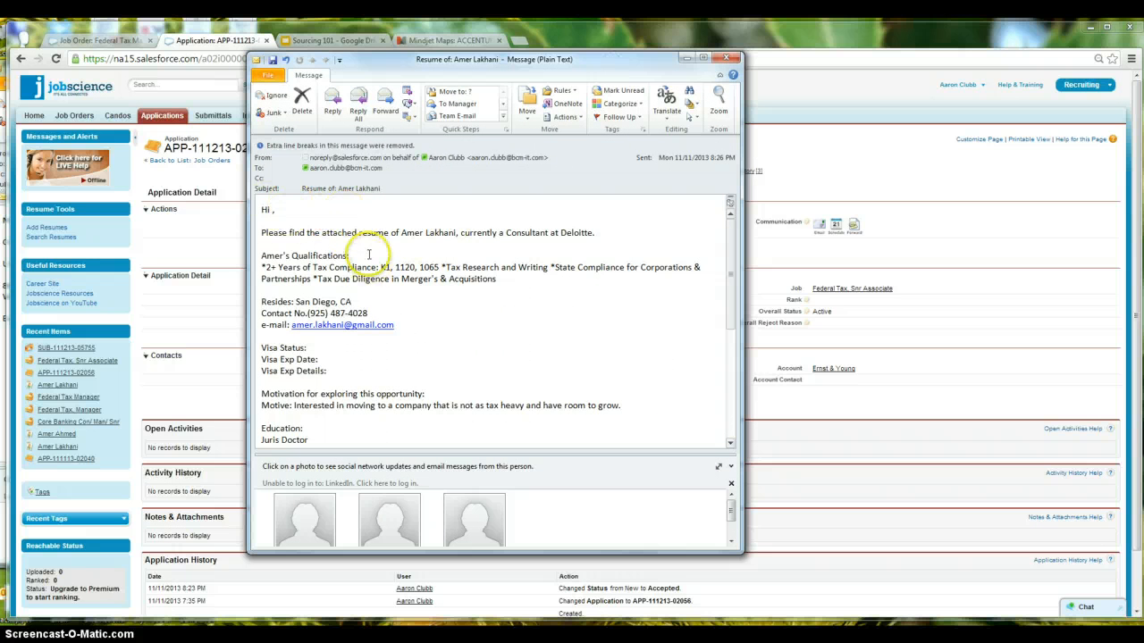
left_click(385, 103)
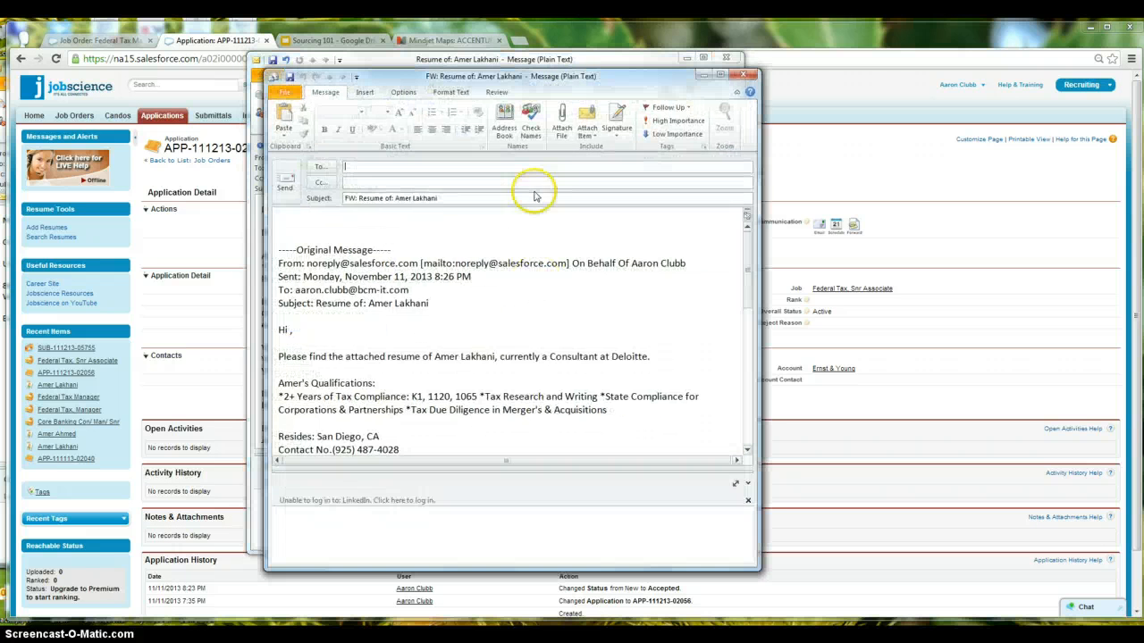
left_click(582, 57)
left_click(726, 58)
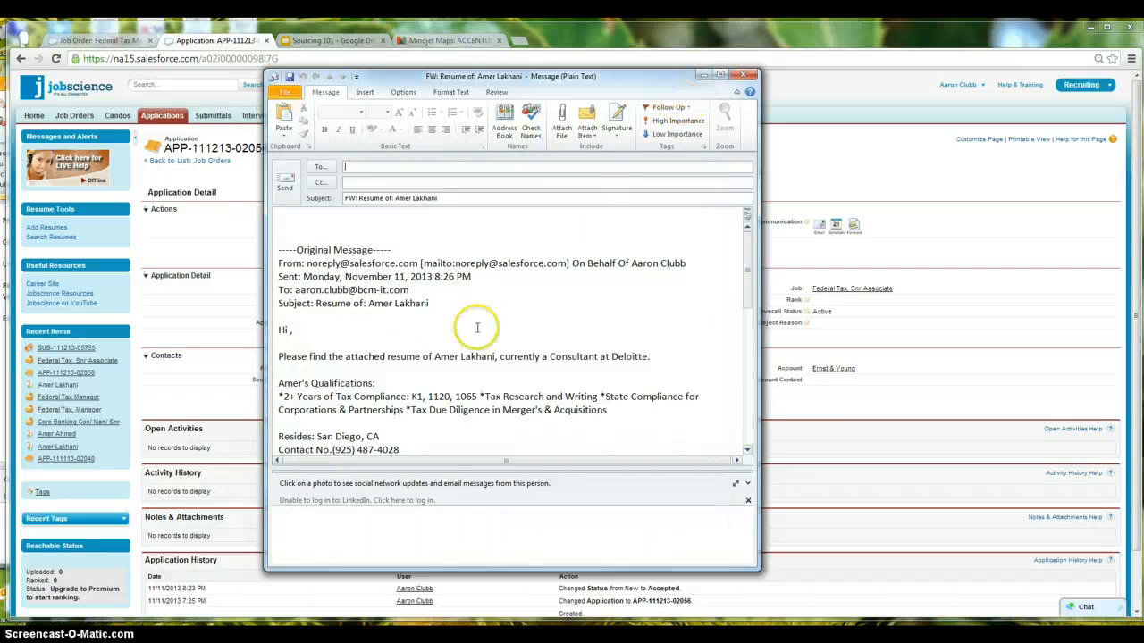
Delete the original-message header block and the blank line above the greeting in the forwarded e-mail
left_click_drag(468, 313, 232, 184)
key("Delete")
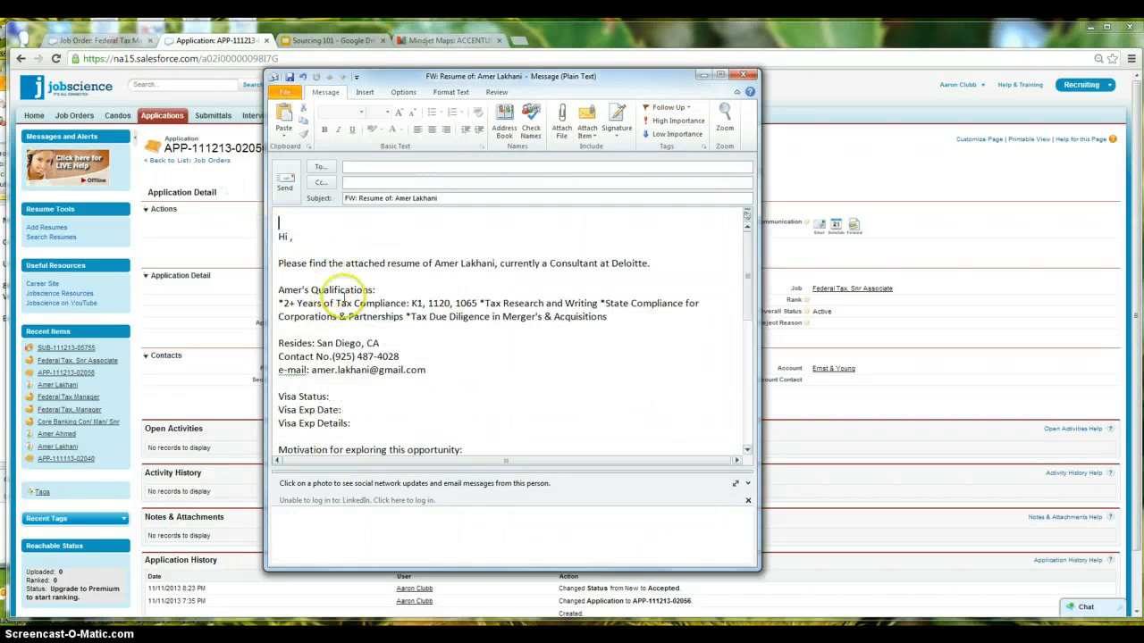
key("Delete")
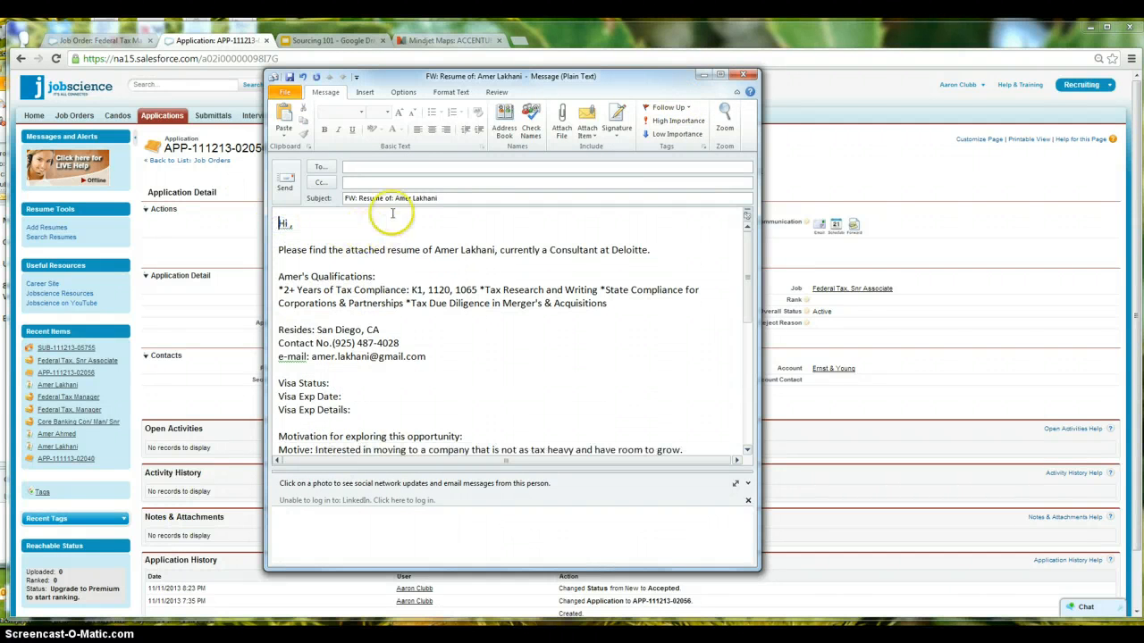
Remove the FW: prefix from the subject and append "- State Tax Snr Associate" after the candidate's name
left_click(362, 194)
left_click(433, 250)
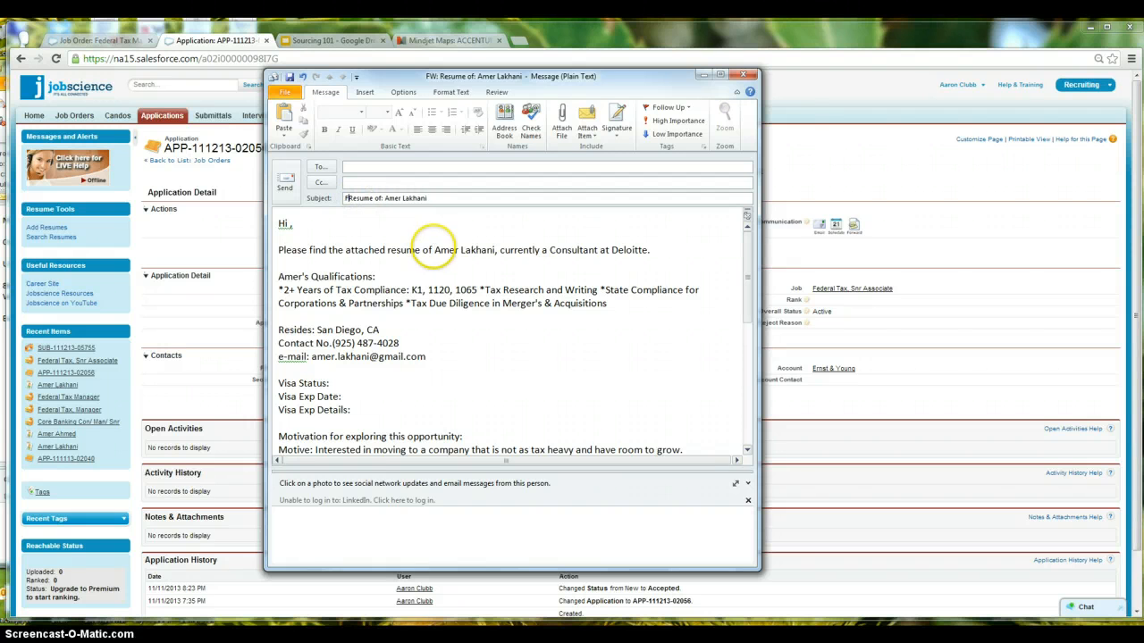
key("BackSpace")
left_click(435, 198)
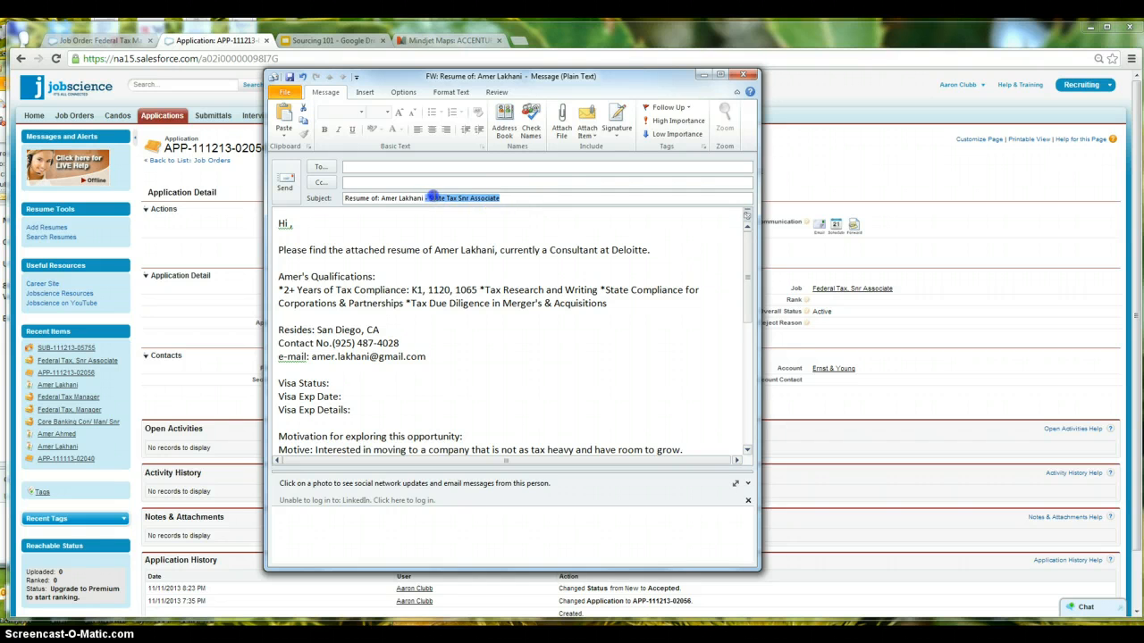
left_click(520, 235)
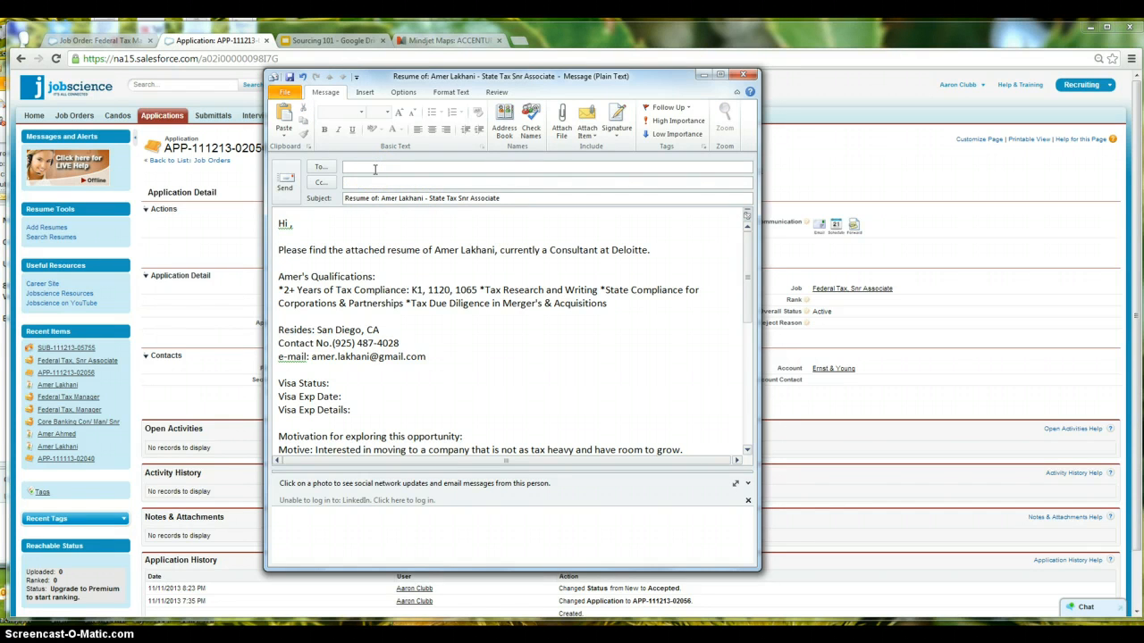
Address the message to the colleague by picking the suggested e-mail address for the recipient
left_click(375, 169)
type("mann")
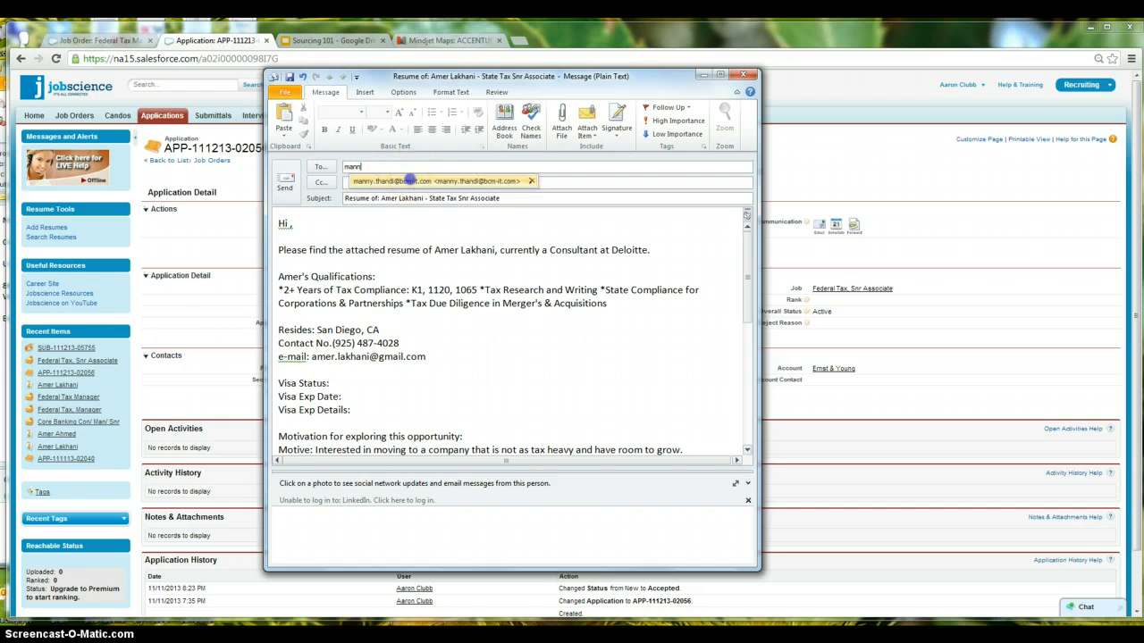
left_click(407, 181)
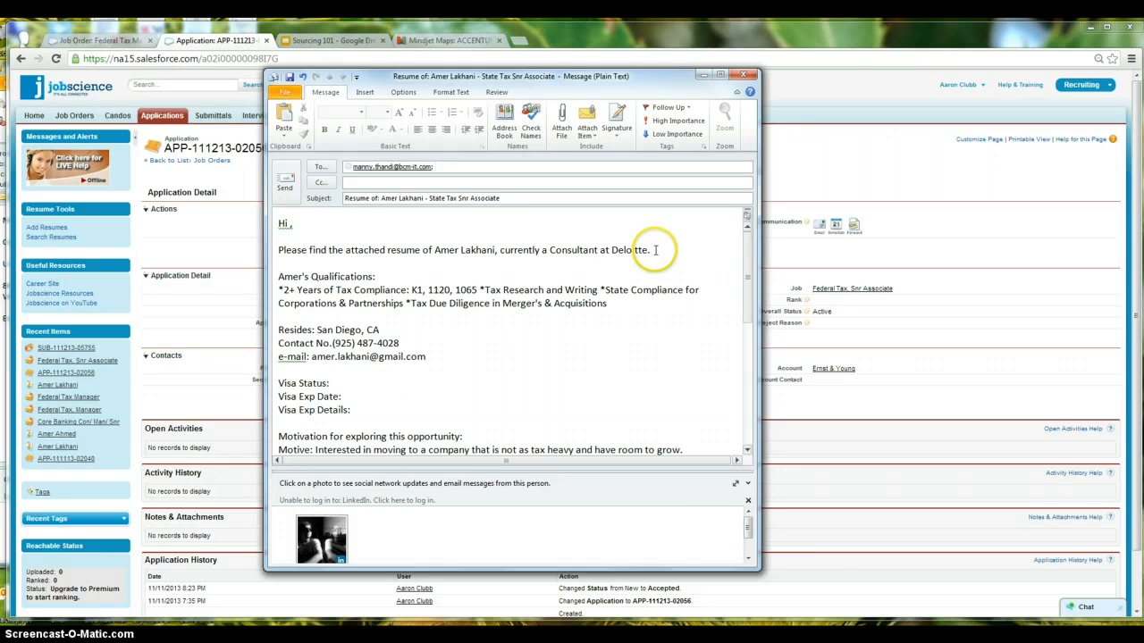
Split the candidate's qualifications paragraph so that each of the four starred items stands on its own line
left_click_drag(605, 75, 672, 68)
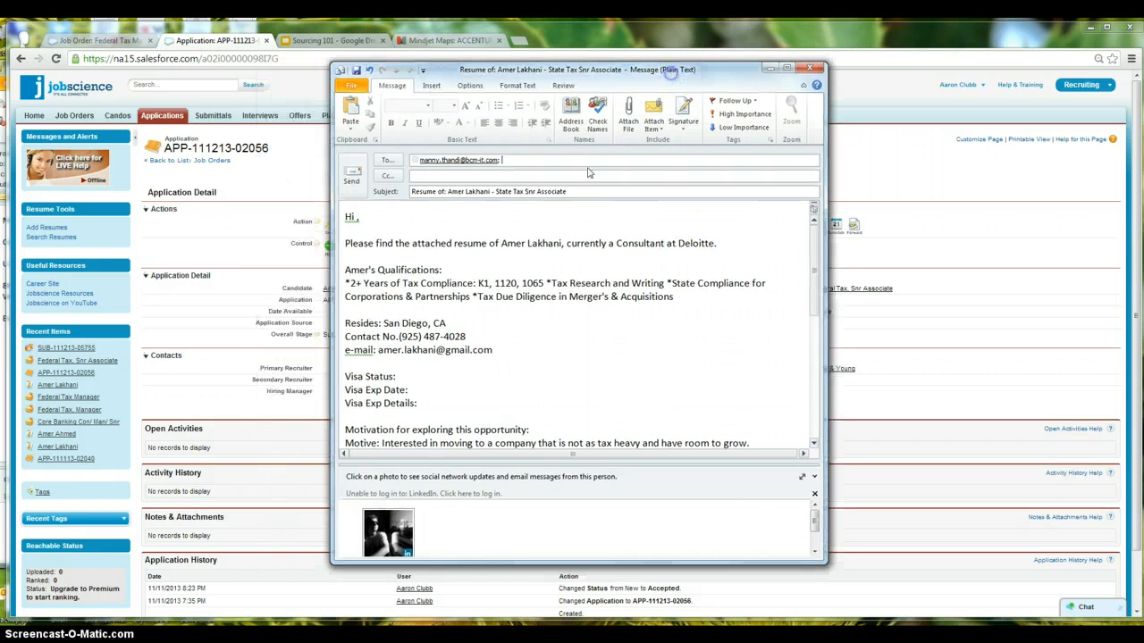
left_click(548, 284)
key("Return")
key("Return")
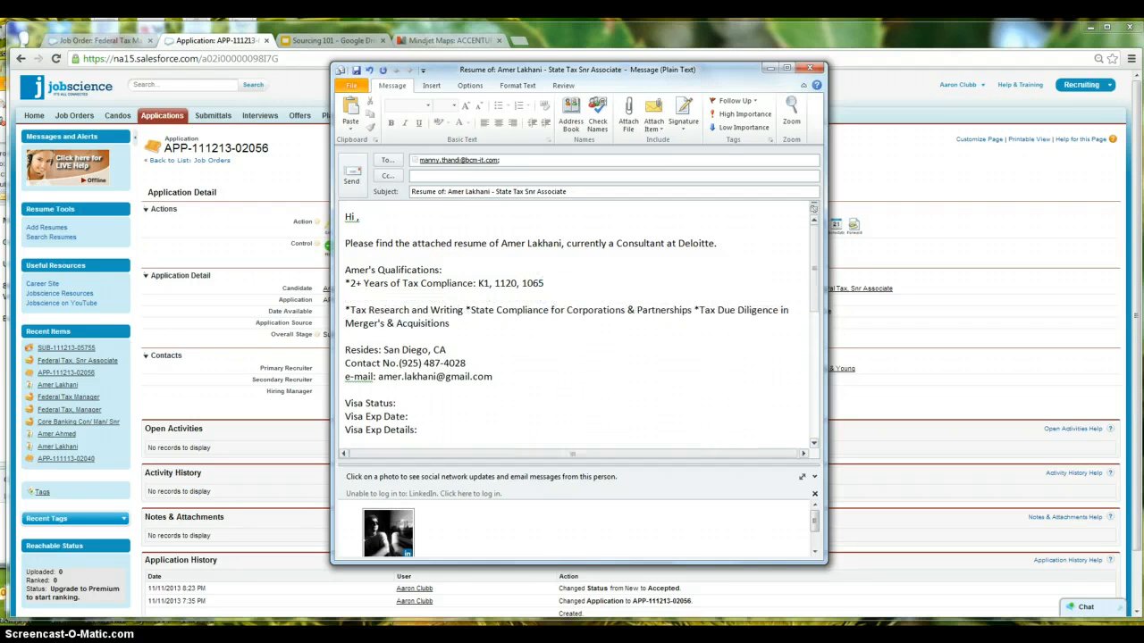
key("BackSpace")
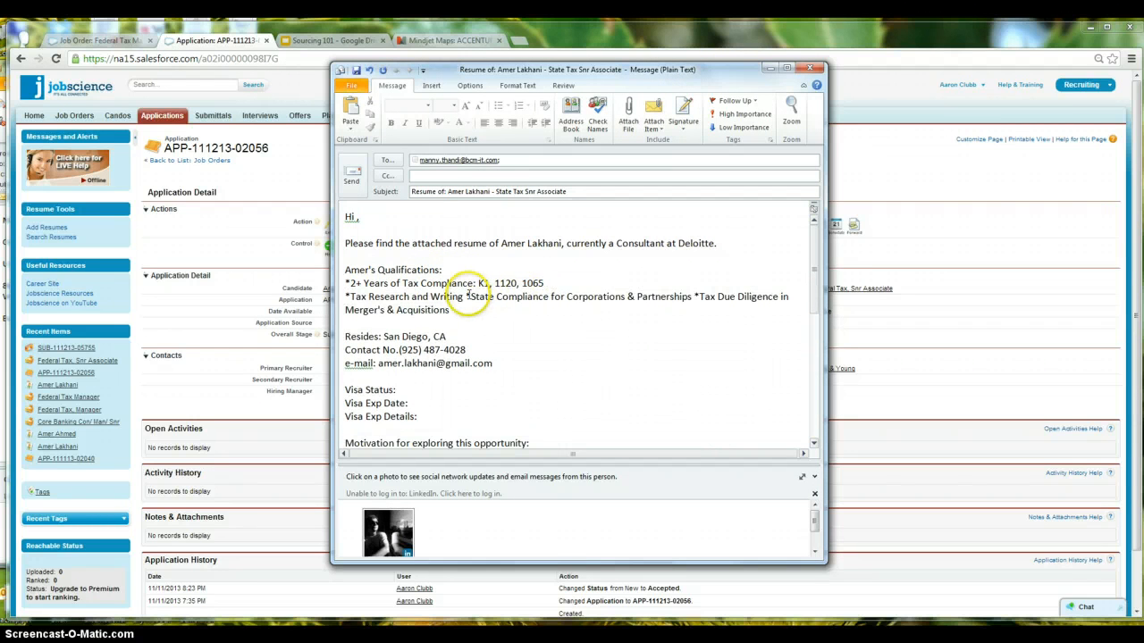
key("Return")
key("Return")
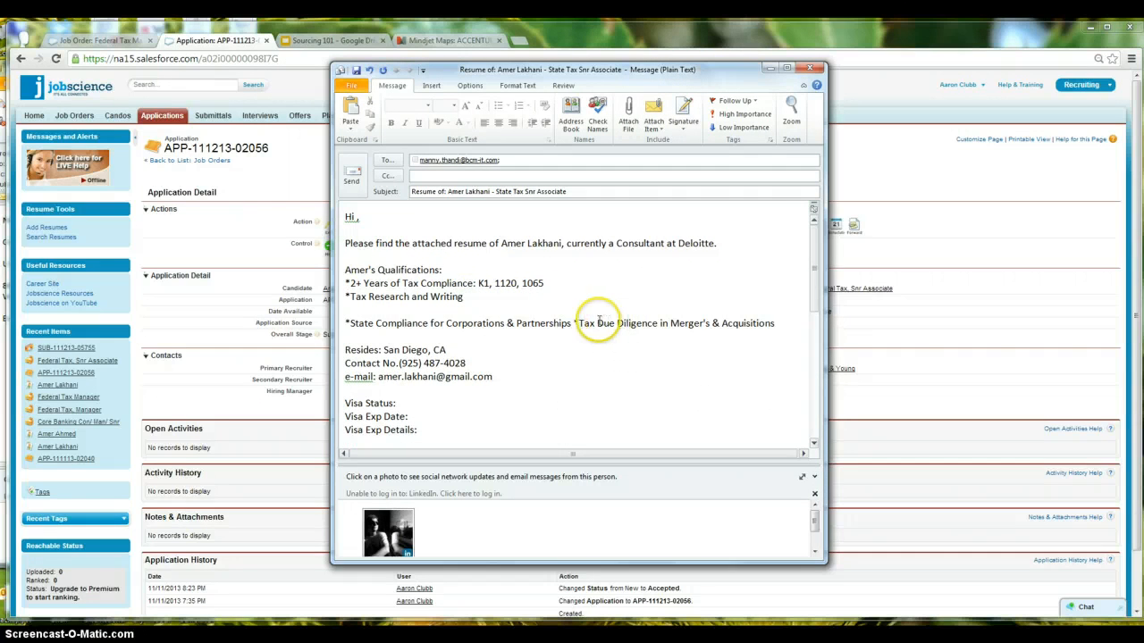
key("BackSpace")
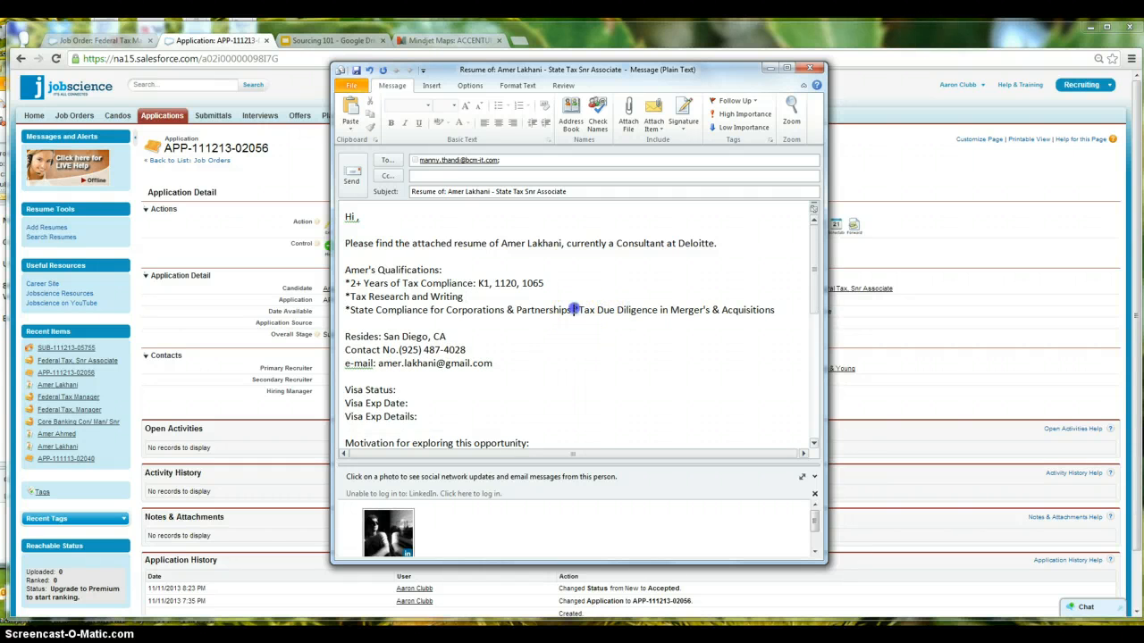
left_click(573, 310)
key("Return")
key("Return")
key("BackSpace")
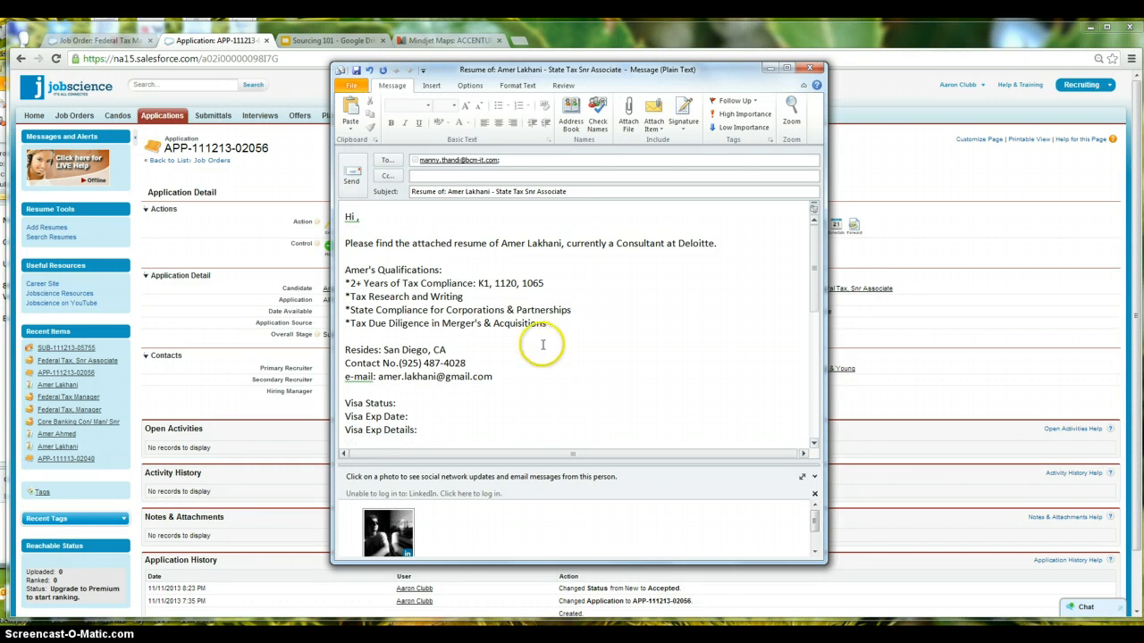
Enter "US Citizen" as the Visa Status in the message body
left_click_drag(447, 350, 492, 376)
scroll(446, 407, "down", 1)
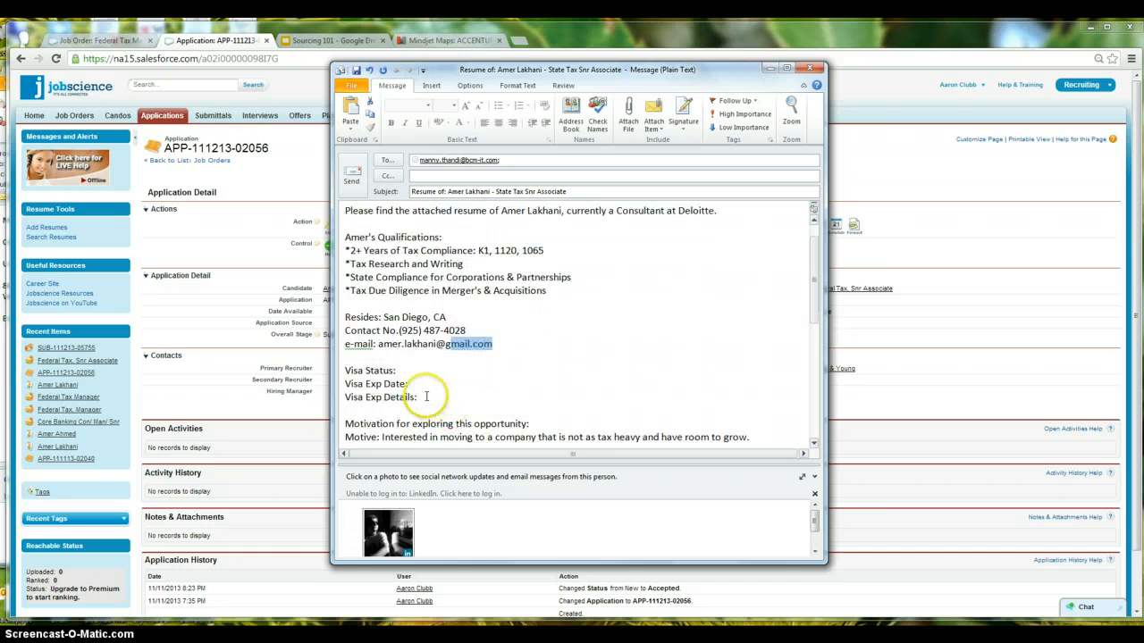
left_click(411, 369)
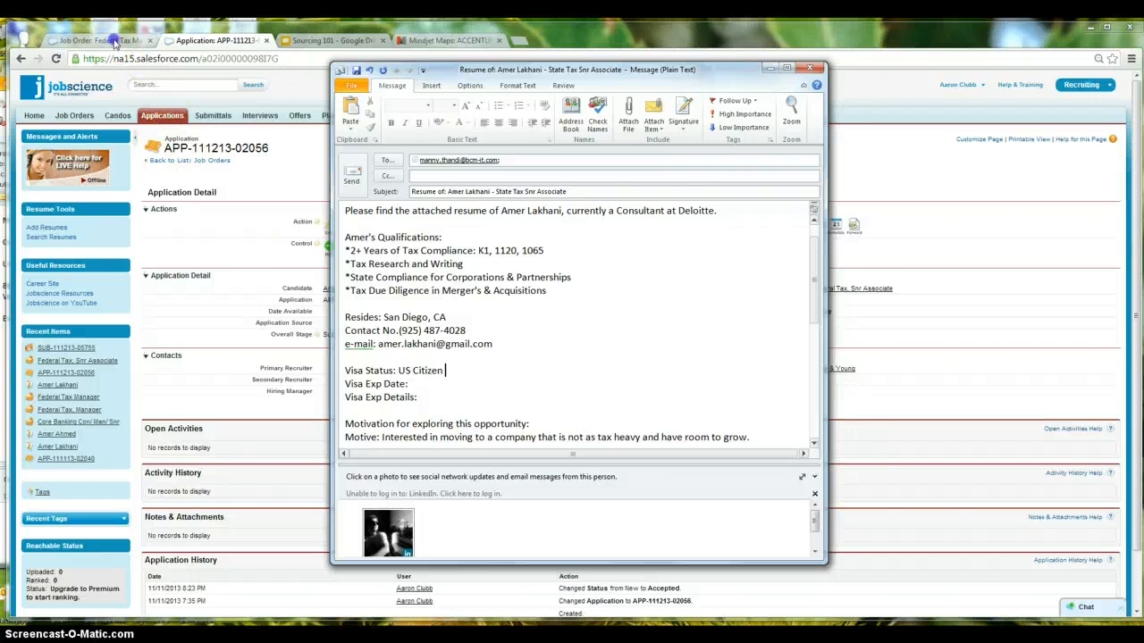
Switch to Jobscience, open the candidate's record from the application, set Work Authorization Status to US Citizen and save
left_click(107, 40)
left_click(208, 42)
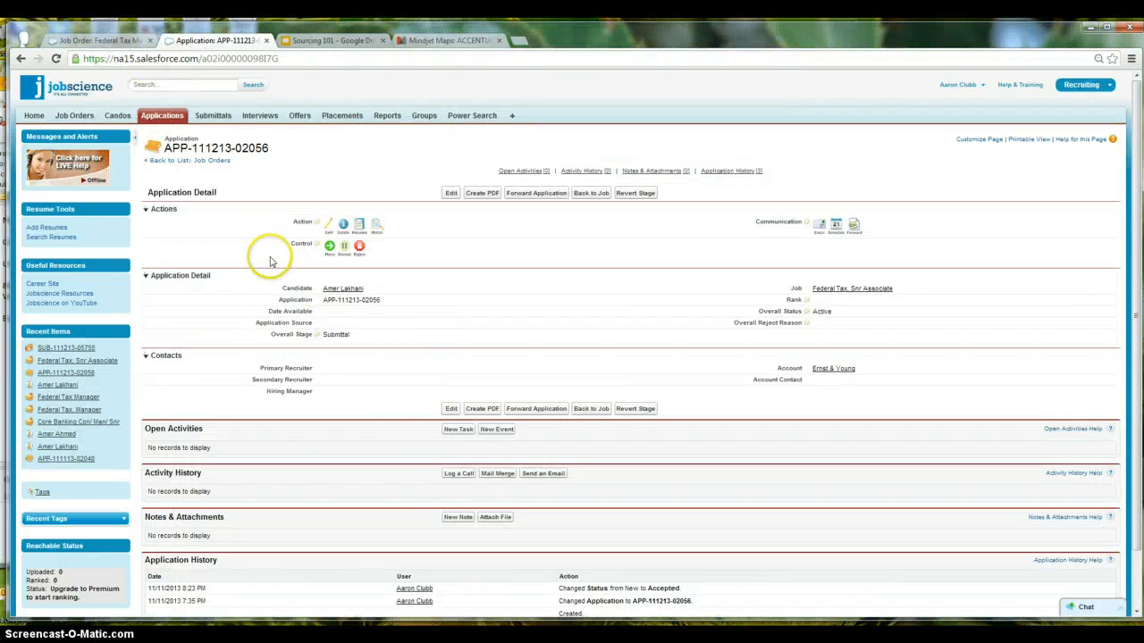
left_click(342, 288)
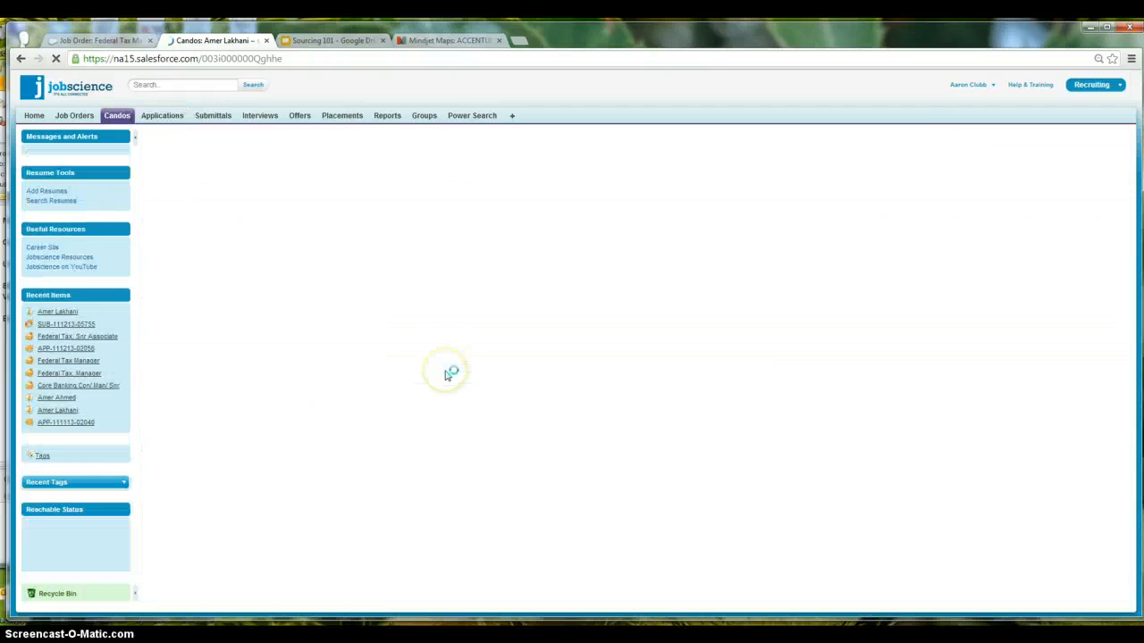
double_click(341, 357)
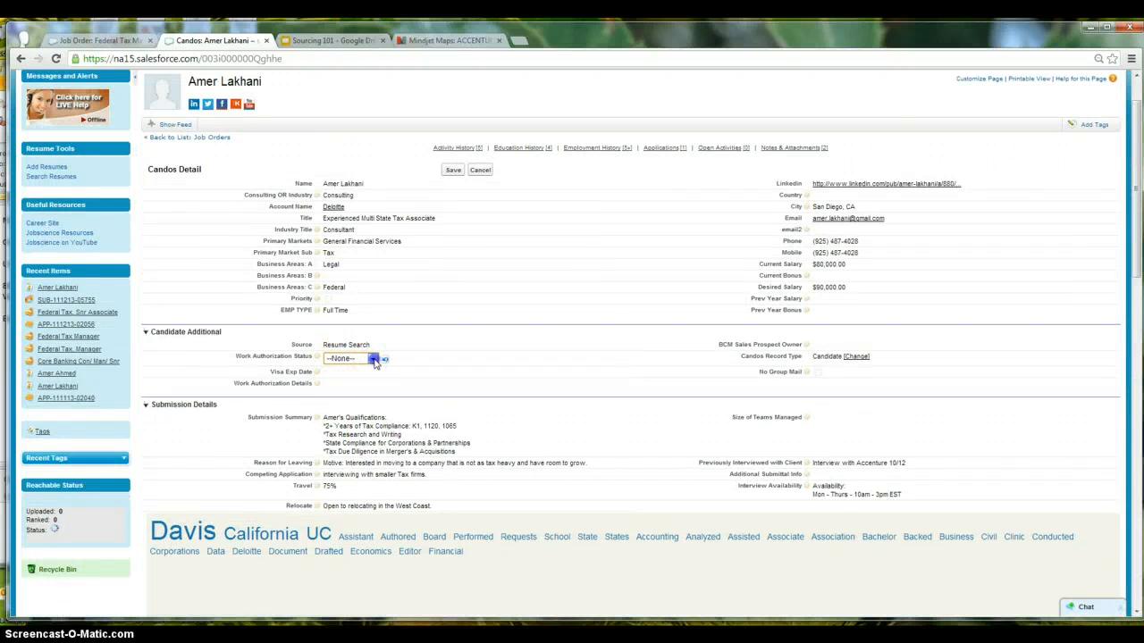
left_click(372, 359)
left_click(353, 383)
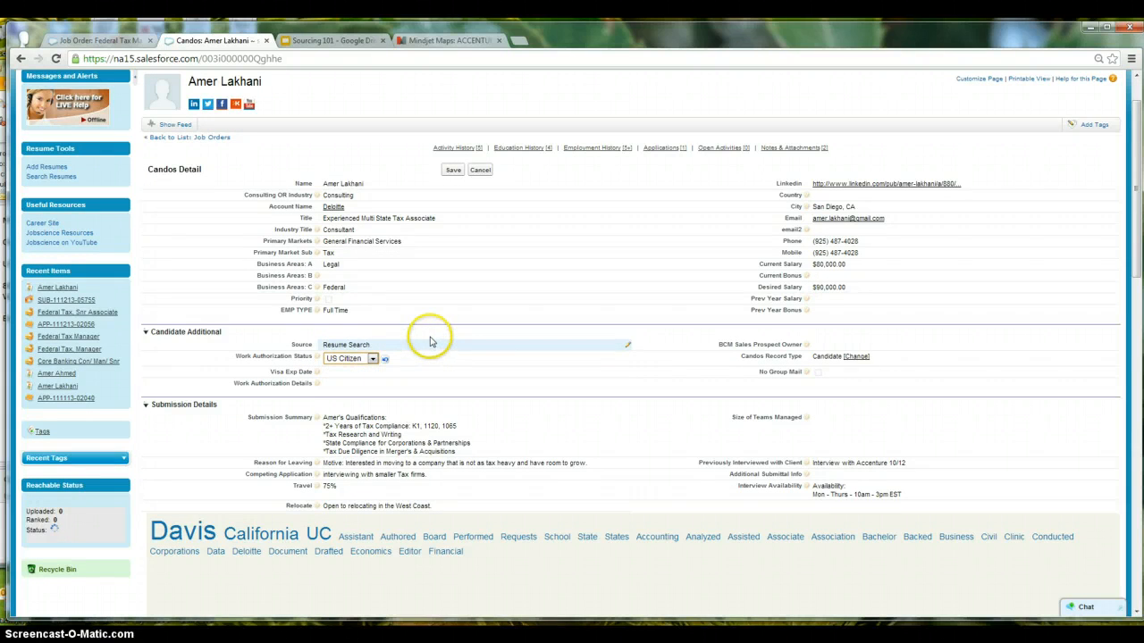
left_click(453, 170)
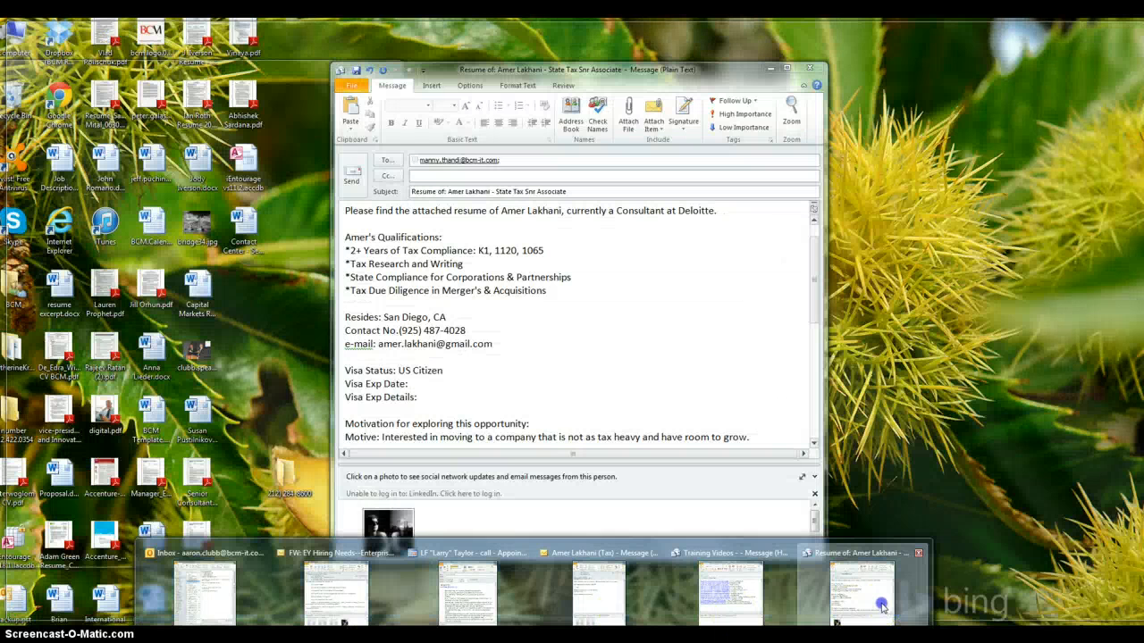
Return to the Outlook message, delete the Visa Exp Date and Visa Exp Details lines and close the gap above Visa Status
left_click(871, 604)
left_click_drag(332, 397, 330, 388)
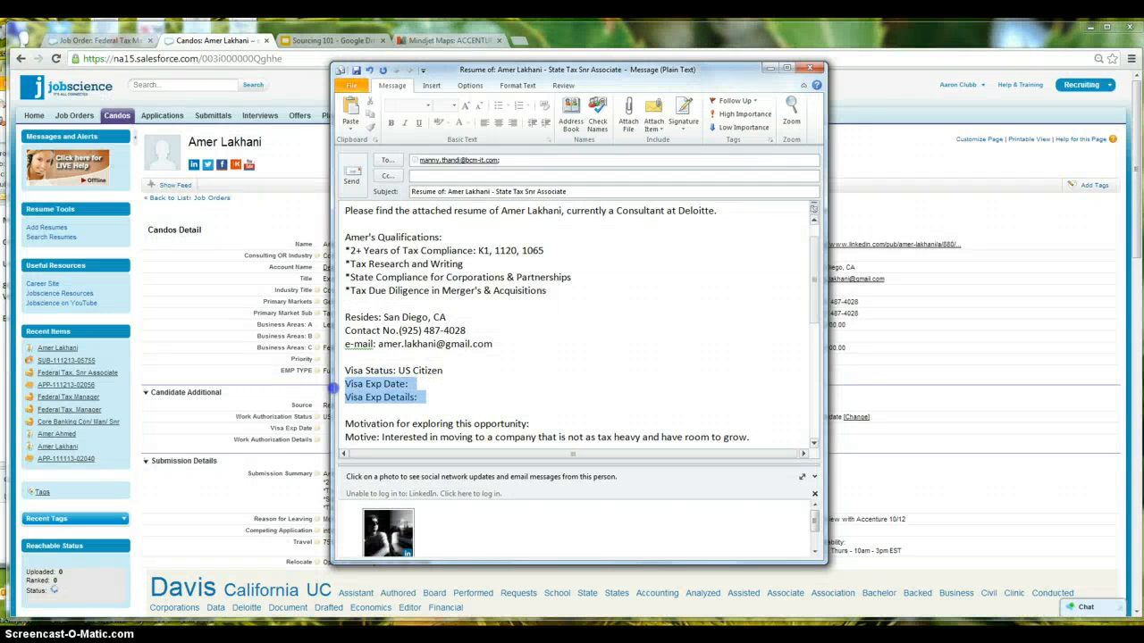
key("Delete")
left_click(355, 357)
key("BackSpace")
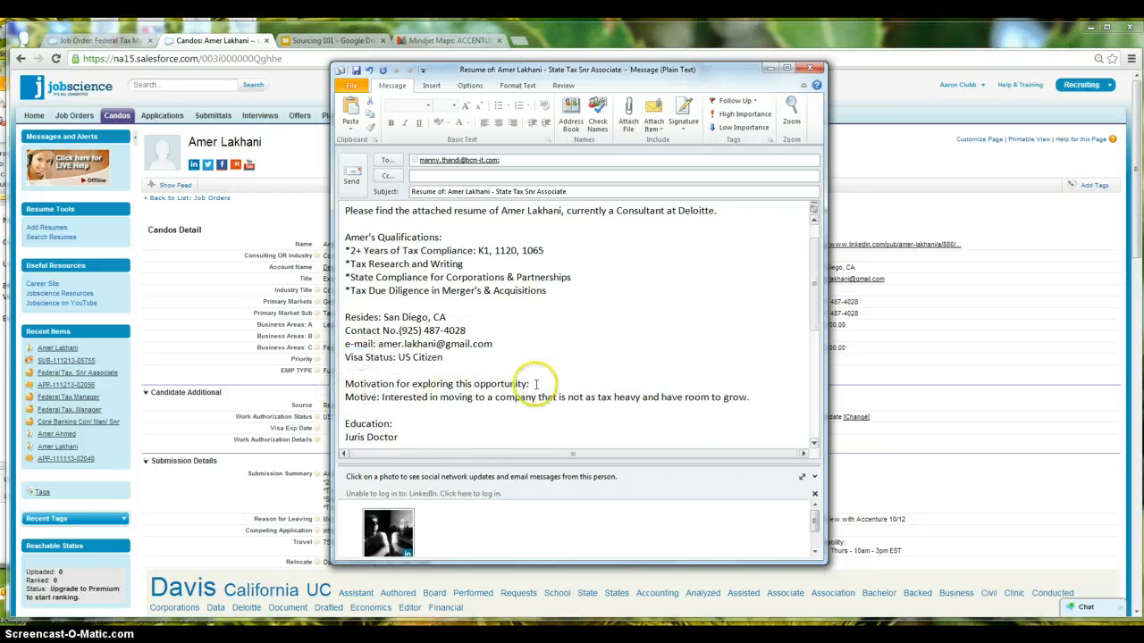
Copy the entire body of the candidate's resume message and paste it into a new e-mail
left_click_drag(515, 383, 353, 385)
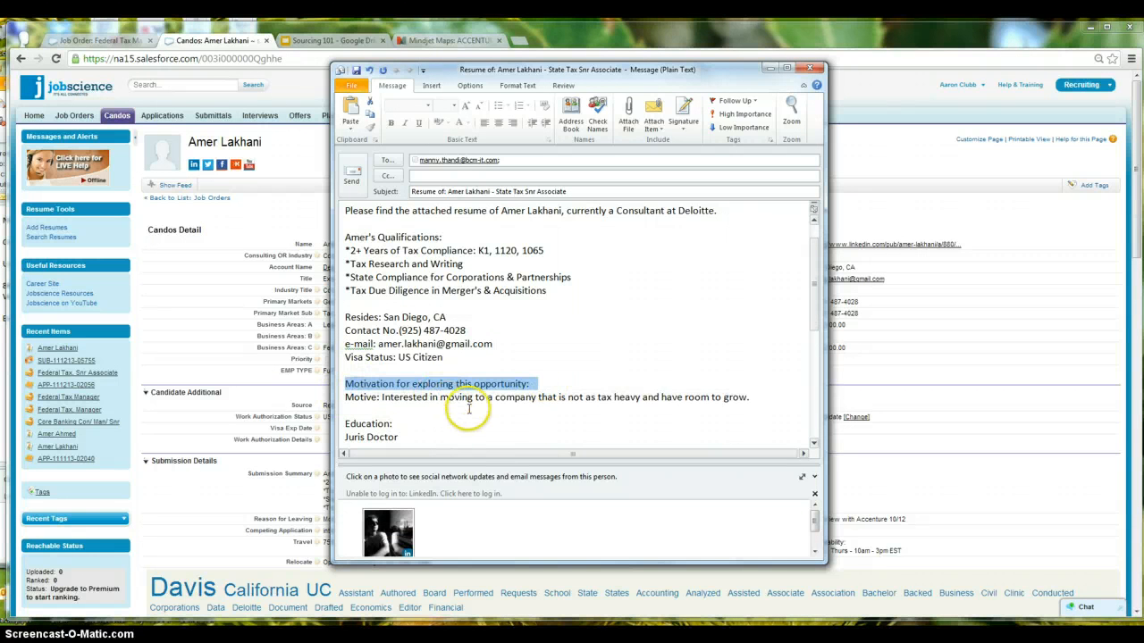
left_click(636, 379)
scroll(636, 379, "up", 1)
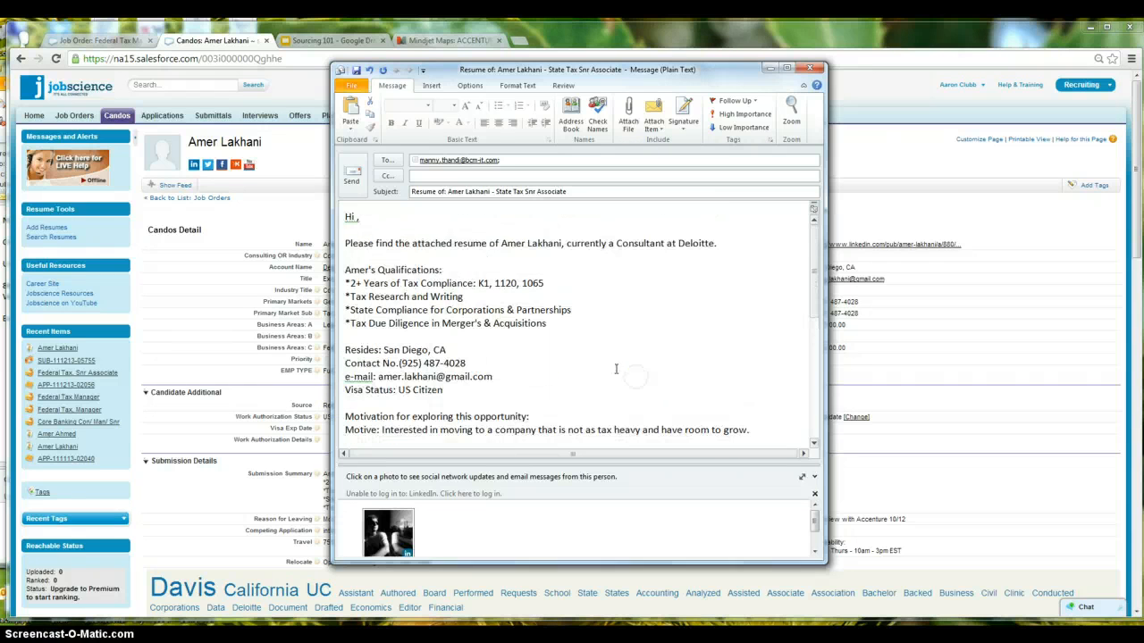
left_click_drag(344, 217, 578, 450)
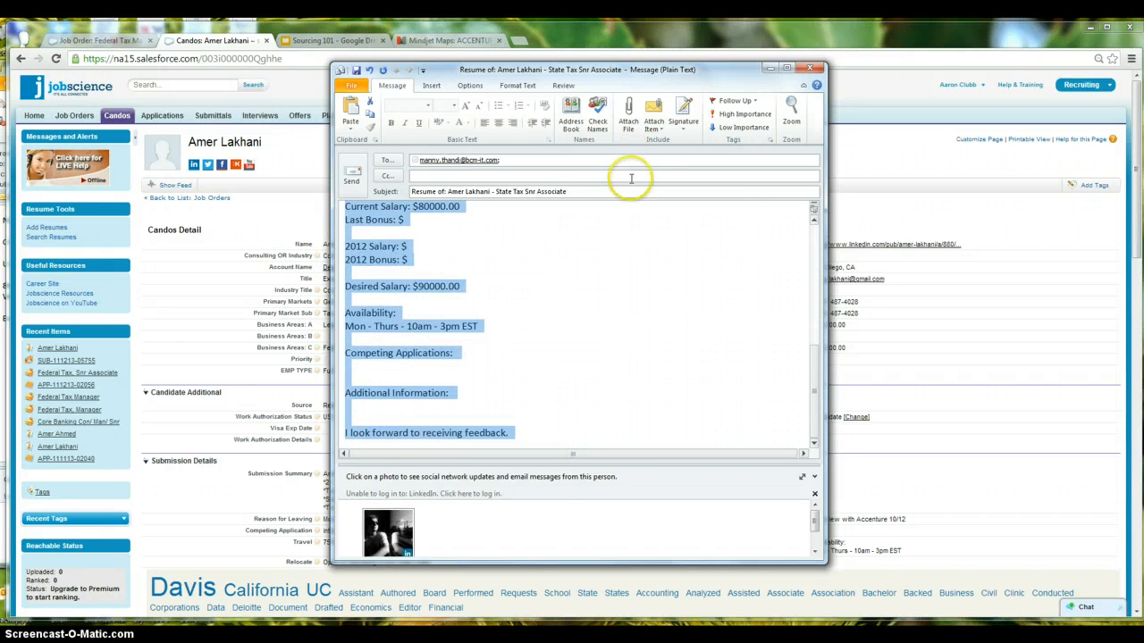
left_click(531, 638)
left_click(213, 600)
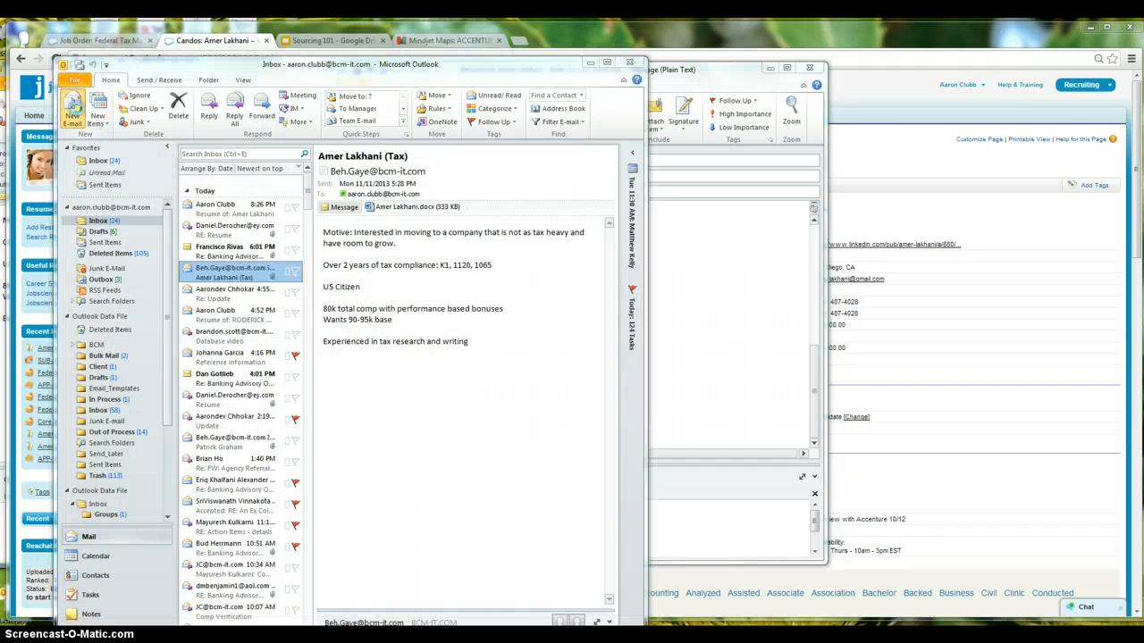
left_click(74, 111)
left_click(411, 241)
key("ctrl+v")
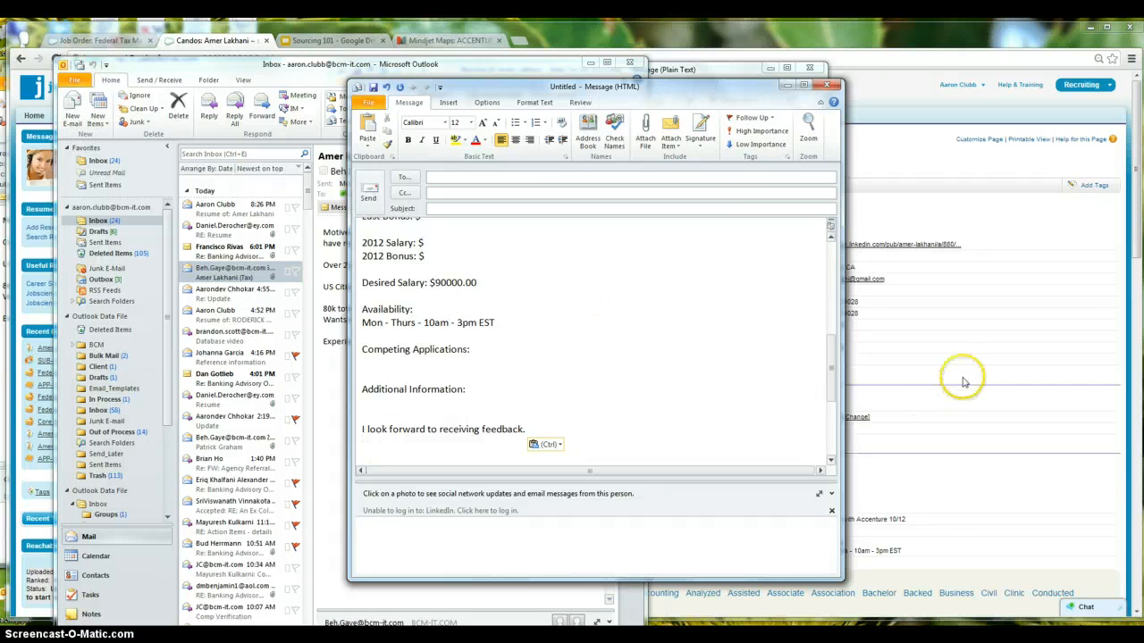
Try to add the sender's signature below the closing line of the original plain-text message
left_click(710, 69)
key("ctrl+a")
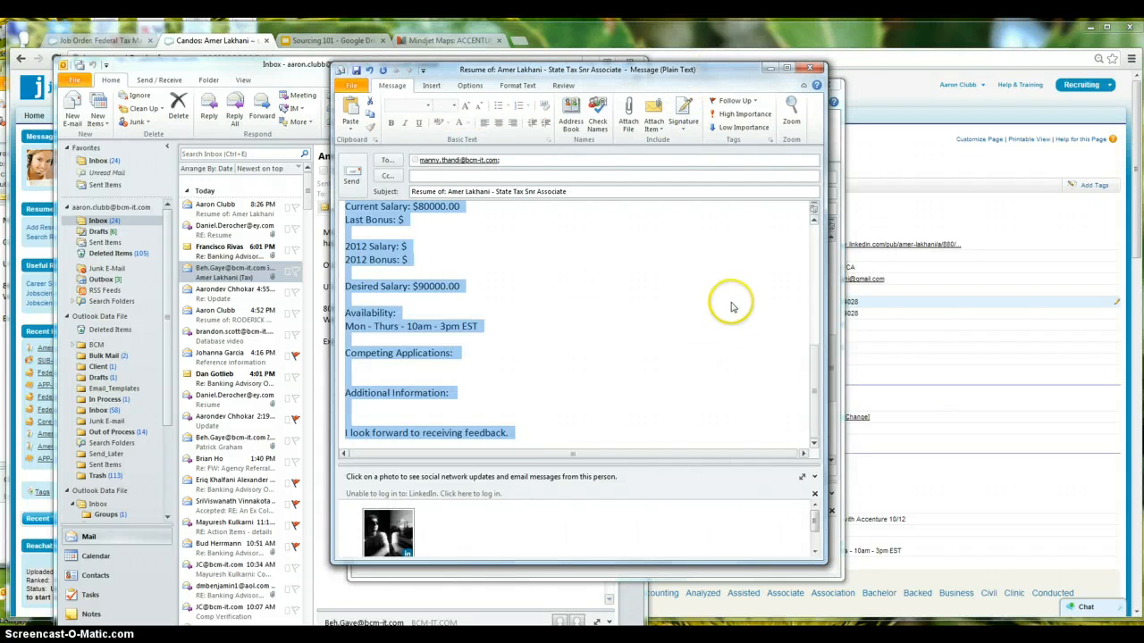
left_click(740, 329)
left_click(525, 431)
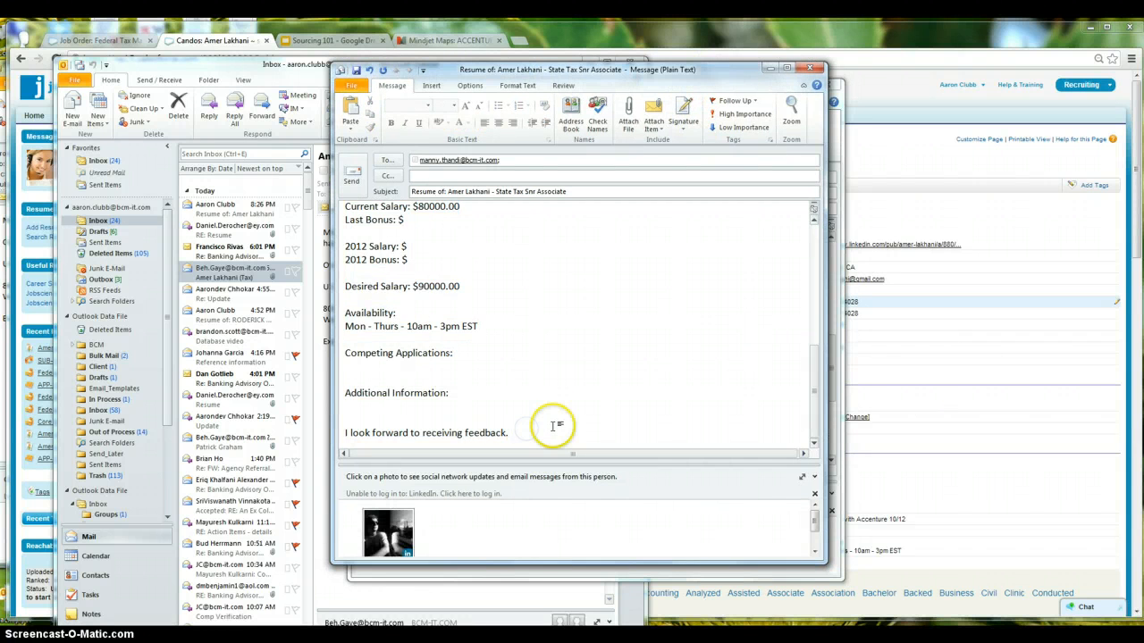
scroll(553, 426, "up", 3)
scroll(554, 427, "down", 3)
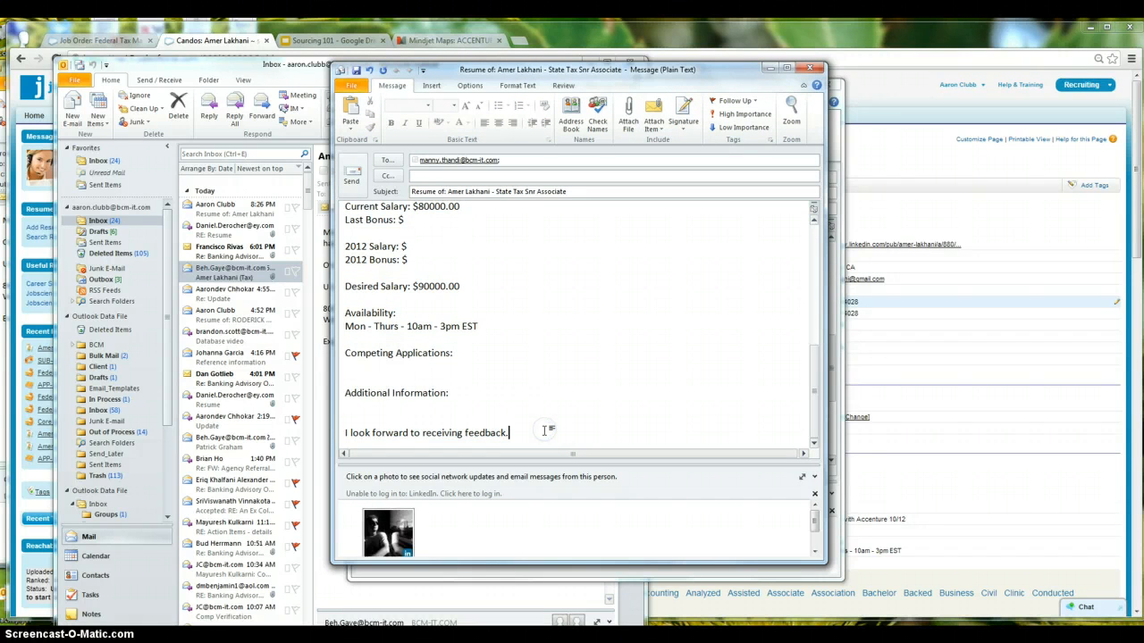
key("Return")
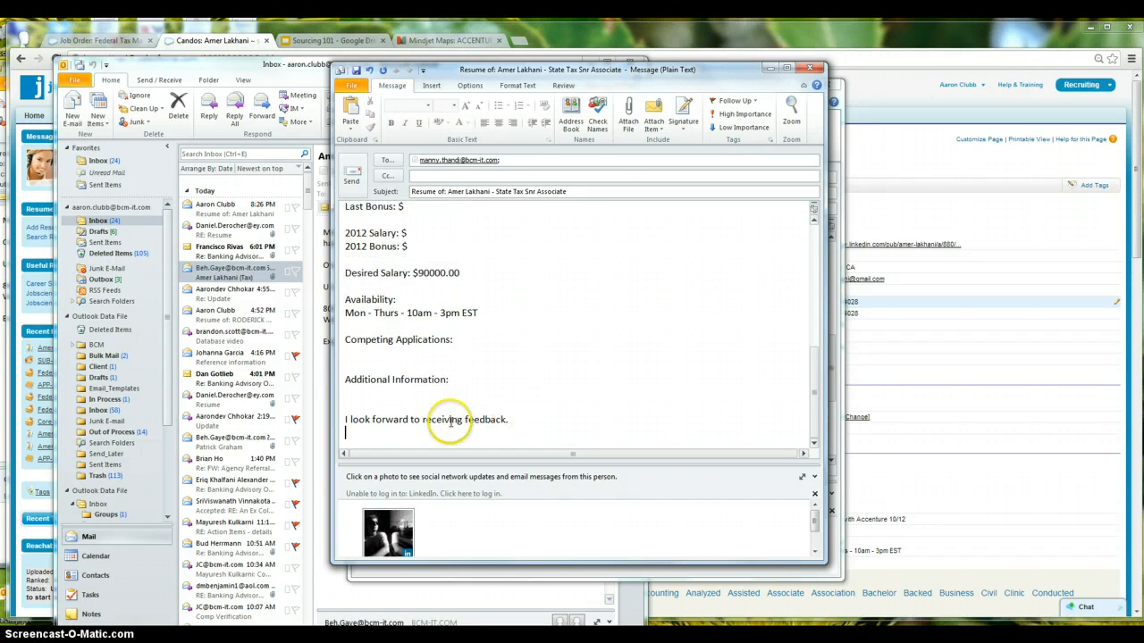
left_click(682, 120)
left_click(706, 141)
scroll(571, 331, "down", 2)
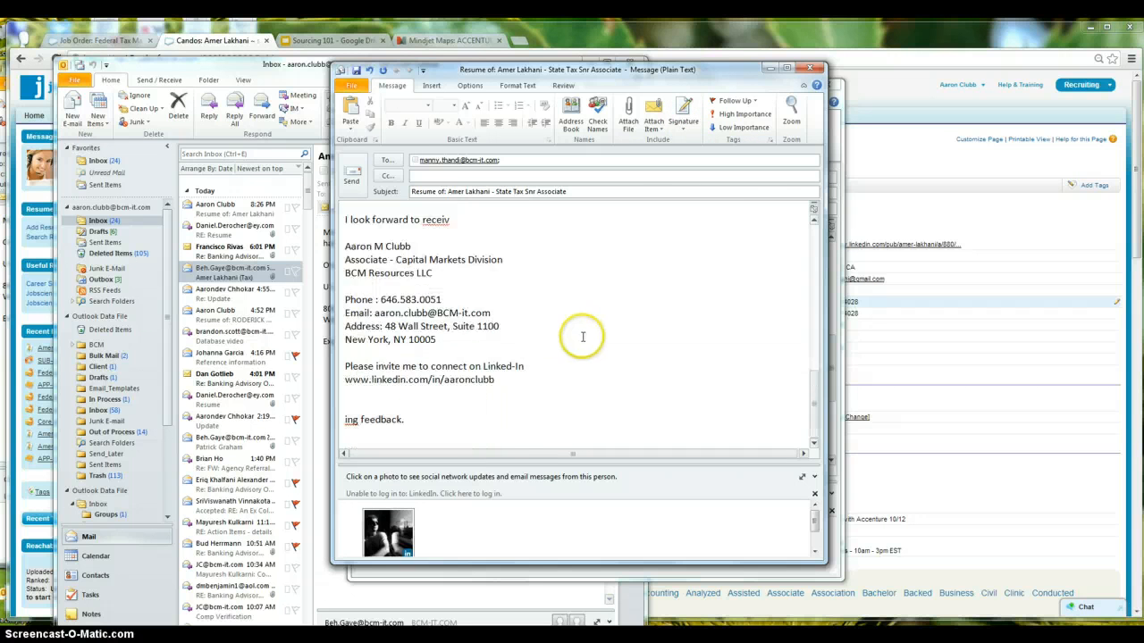
scroll(572, 331, "up", 6)
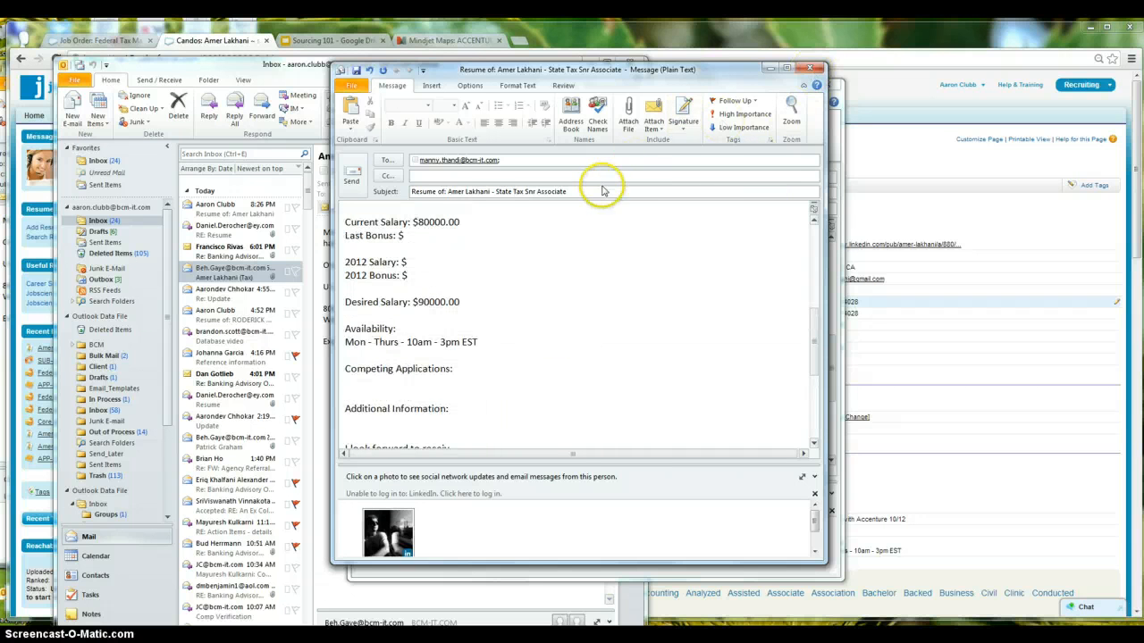
Copy the subject line of the original plain-text message into the new message's subject
left_click_drag(598, 71, 407, 69)
left_click_drag(386, 189, 212, 175)
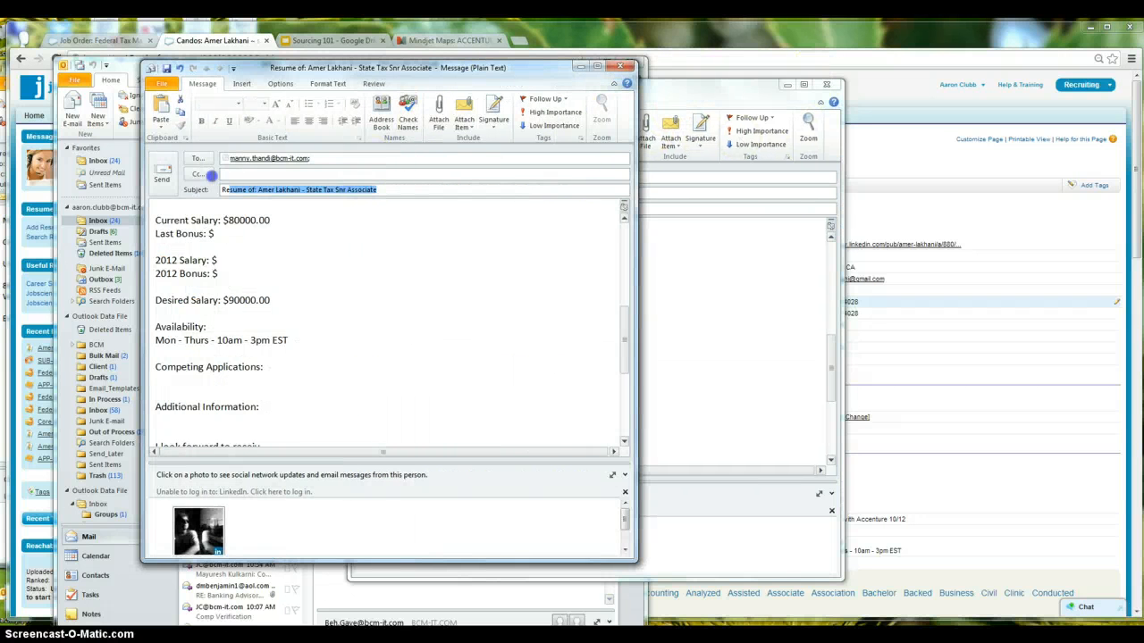
key("ctrl+c")
left_click(703, 208)
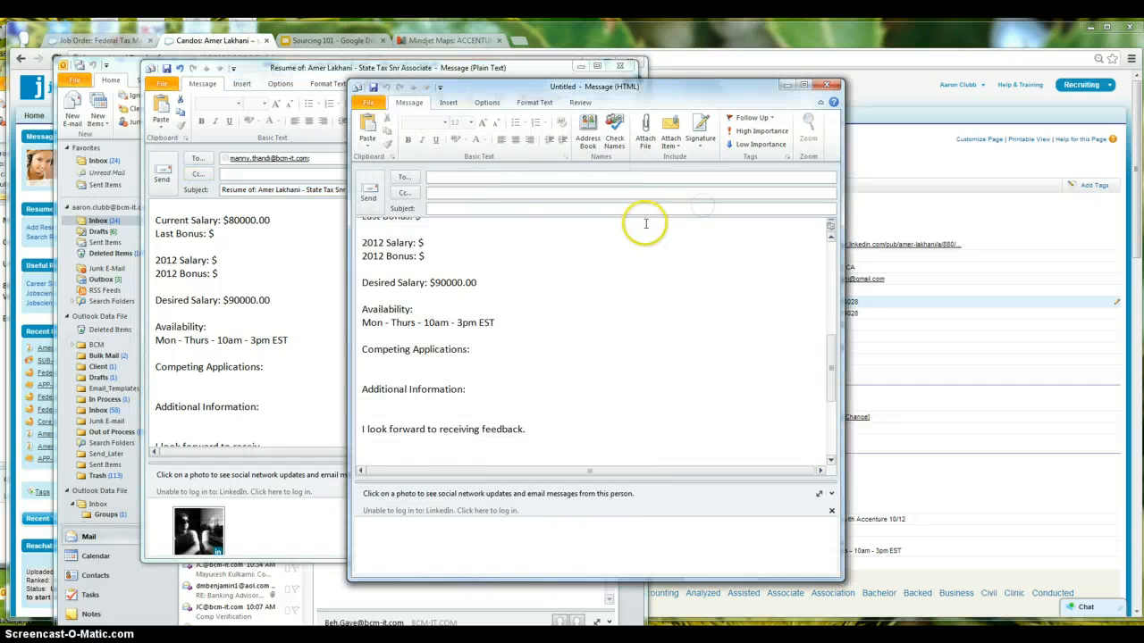
key("ctrl+v")
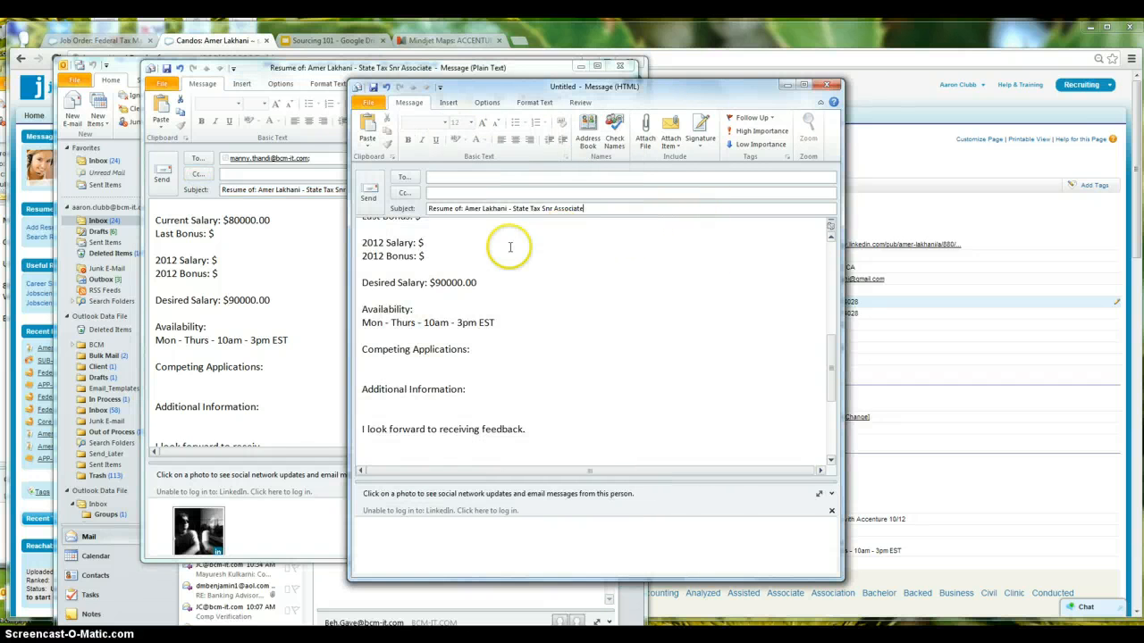
Close the original plain-text message without saving its changes
left_click(571, 68)
left_click(621, 71)
left_click(581, 363)
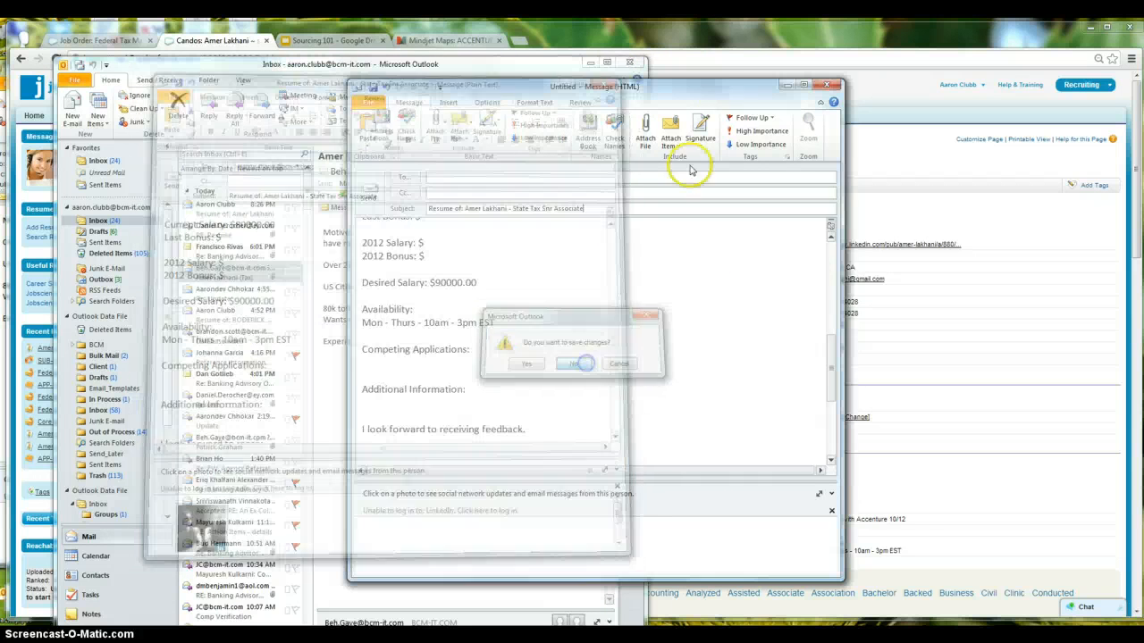
Delete the "Motivation for exploring this opportunity" heading and its Motive line from the new message
left_click_drag(710, 95, 709, 86)
scroll(638, 381, "up", 9)
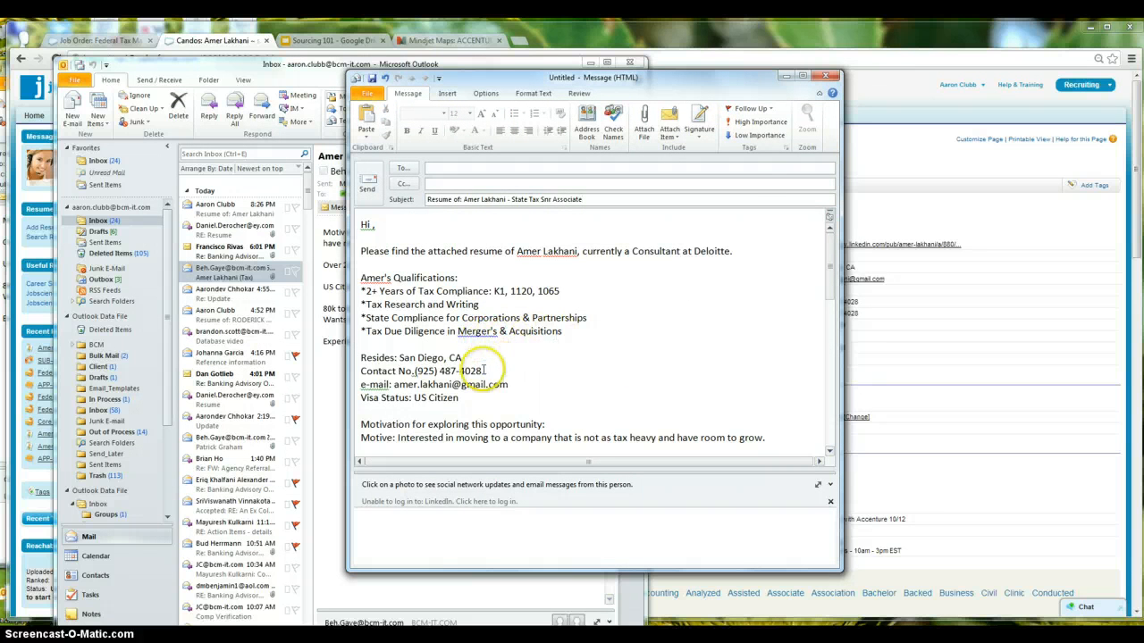
scroll(526, 386, "down", 1)
triple_click(526, 386)
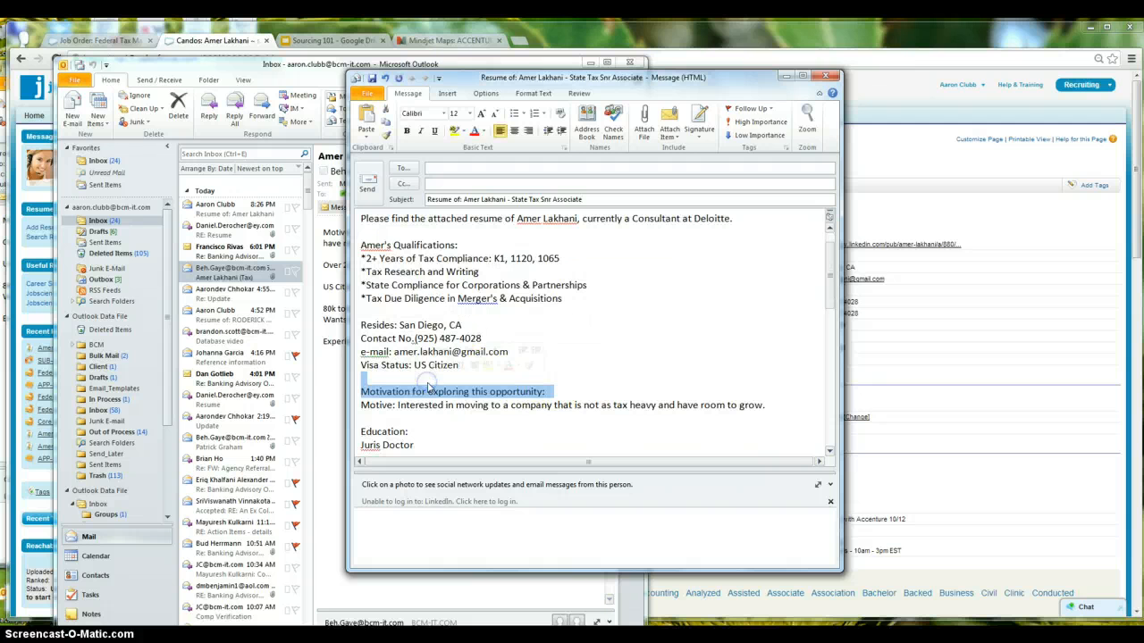
left_click(766, 405, "shift")
key("Delete")
key("Delete")
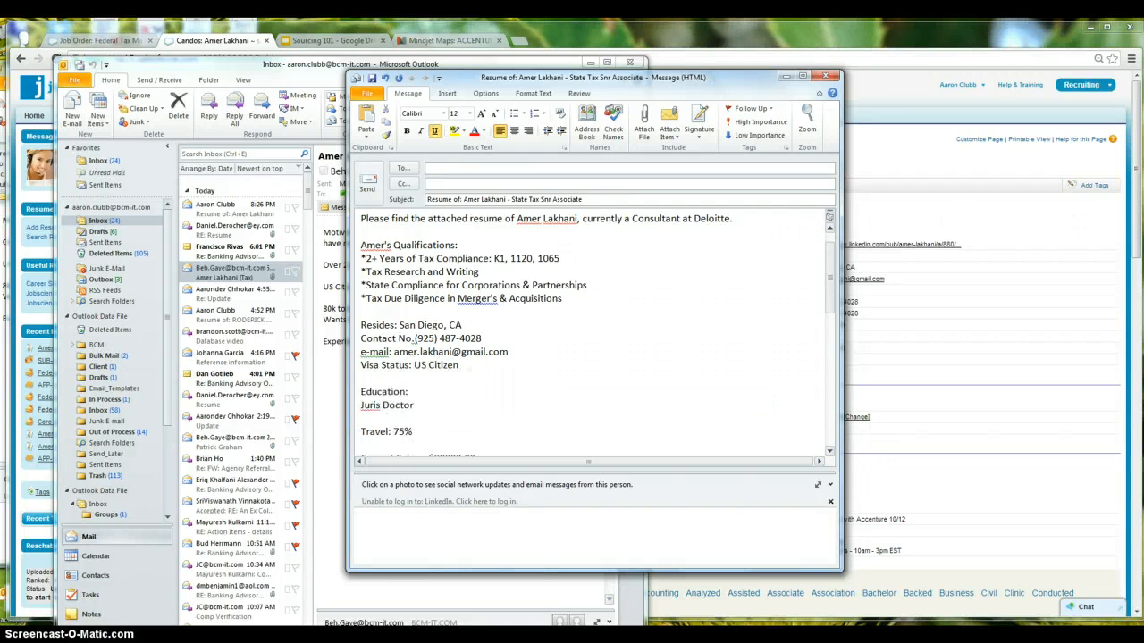
Copy "University of California, Davis School of Law" from the candidate's Word resume onto its own line under Education in the message
left_click(457, 390)
left_click_drag(695, 79, 896, 56)
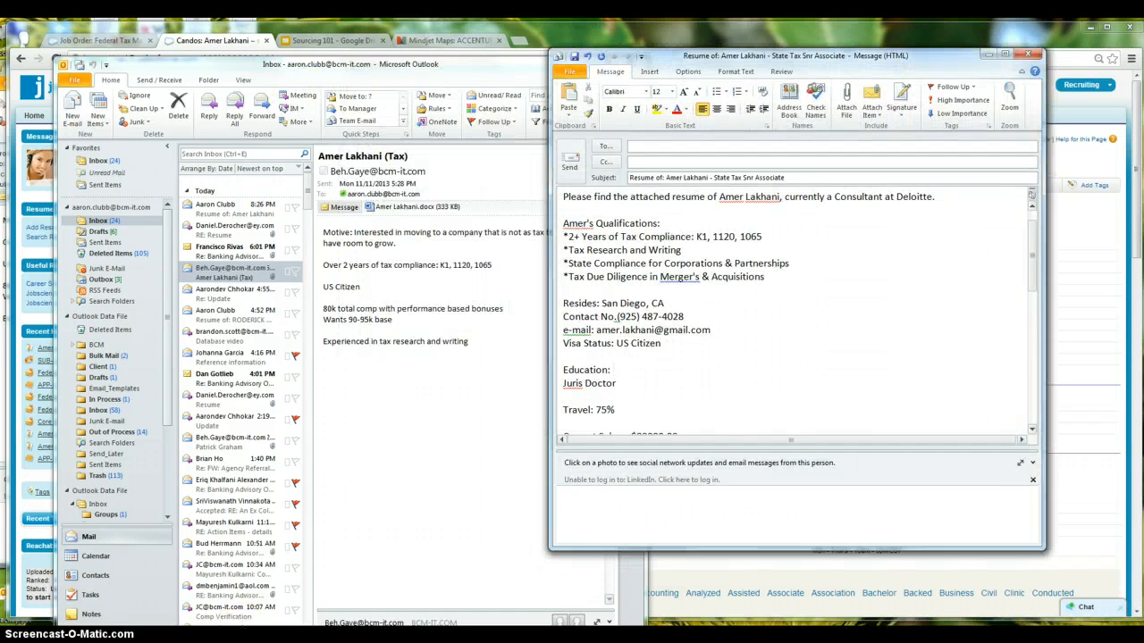
mouse_move(161, 636)
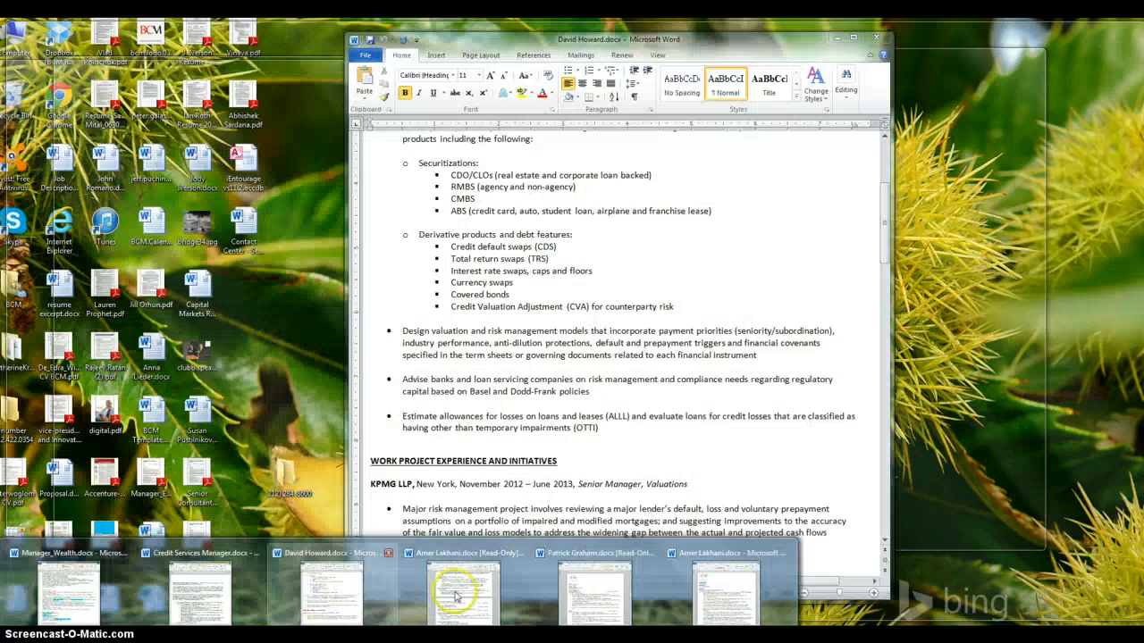
left_click(725, 590)
scroll(268, 339, "down", 10)
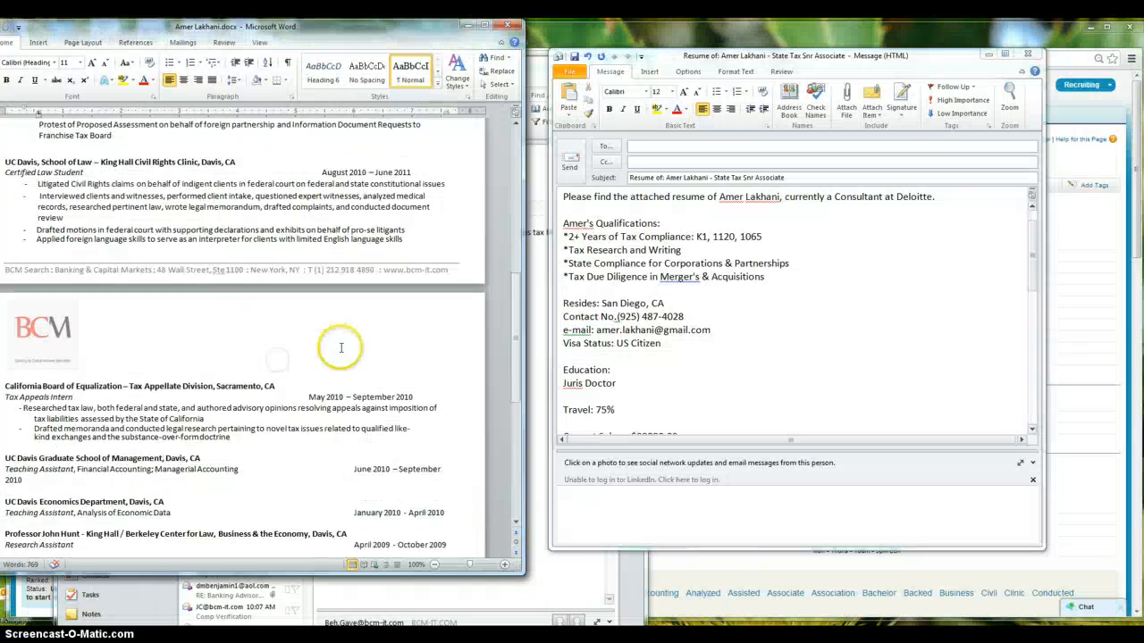
scroll(341, 348, "down", 7)
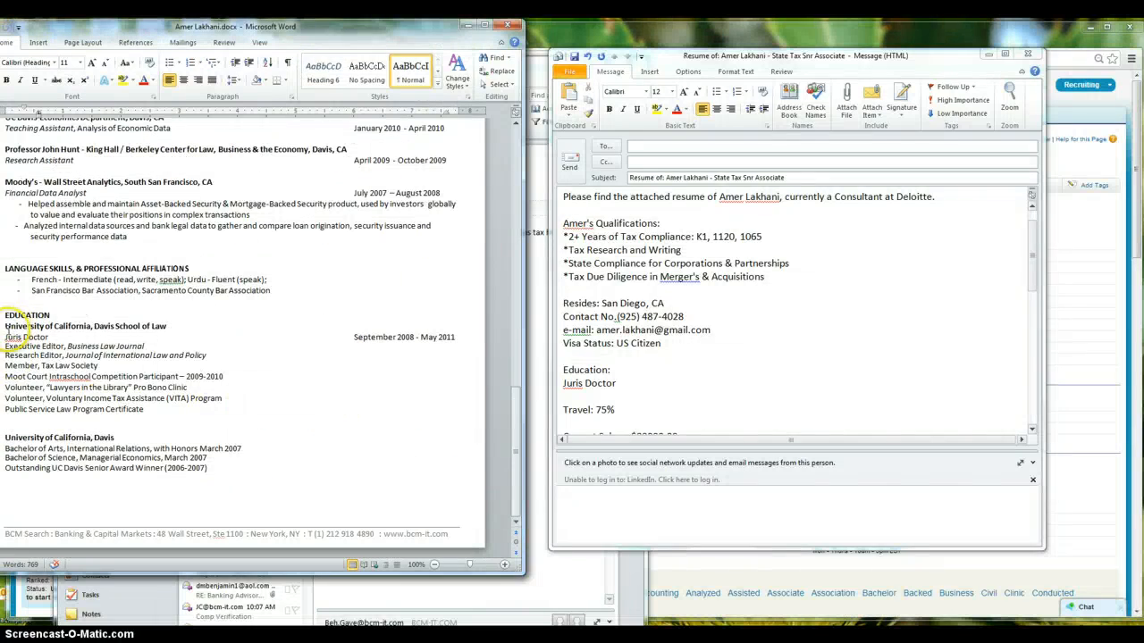
left_click_drag(145, 329, 184, 330)
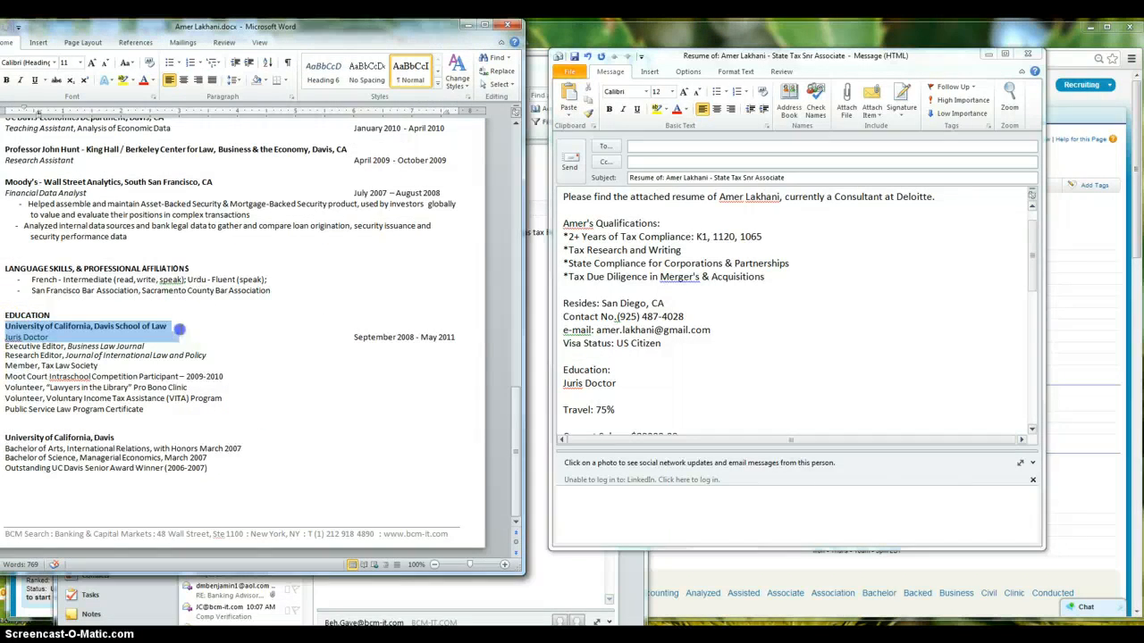
left_click(629, 383)
left_click(644, 369)
key("ctrl+v")
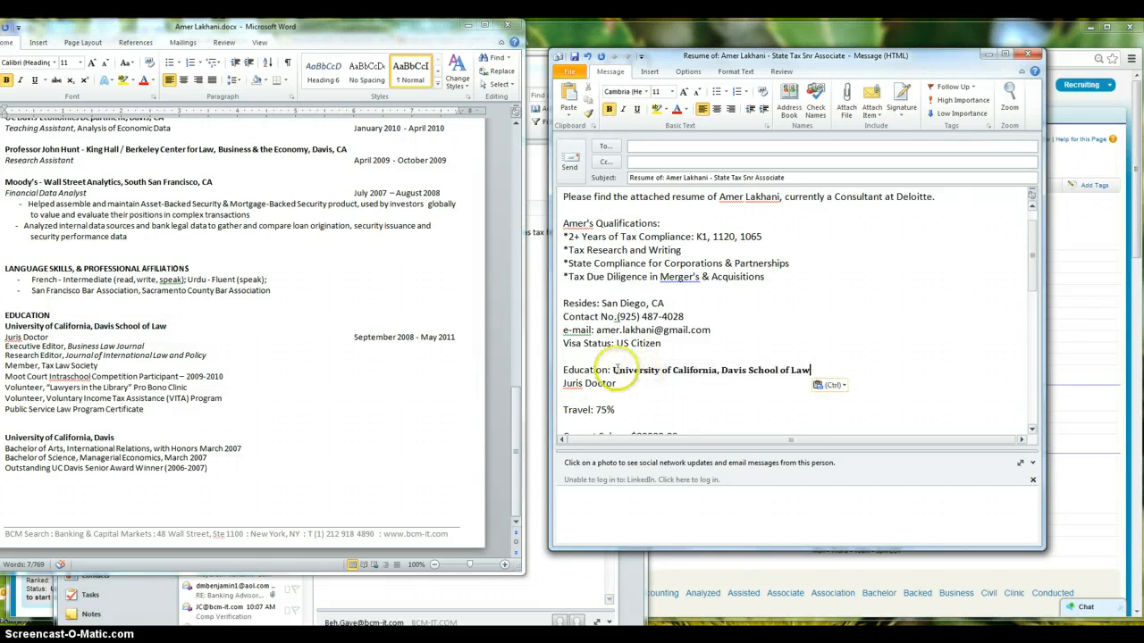
key("Return")
Split the university entry into two lines without the comma and remove the bold from "Davis School of Law"
left_click(753, 386)
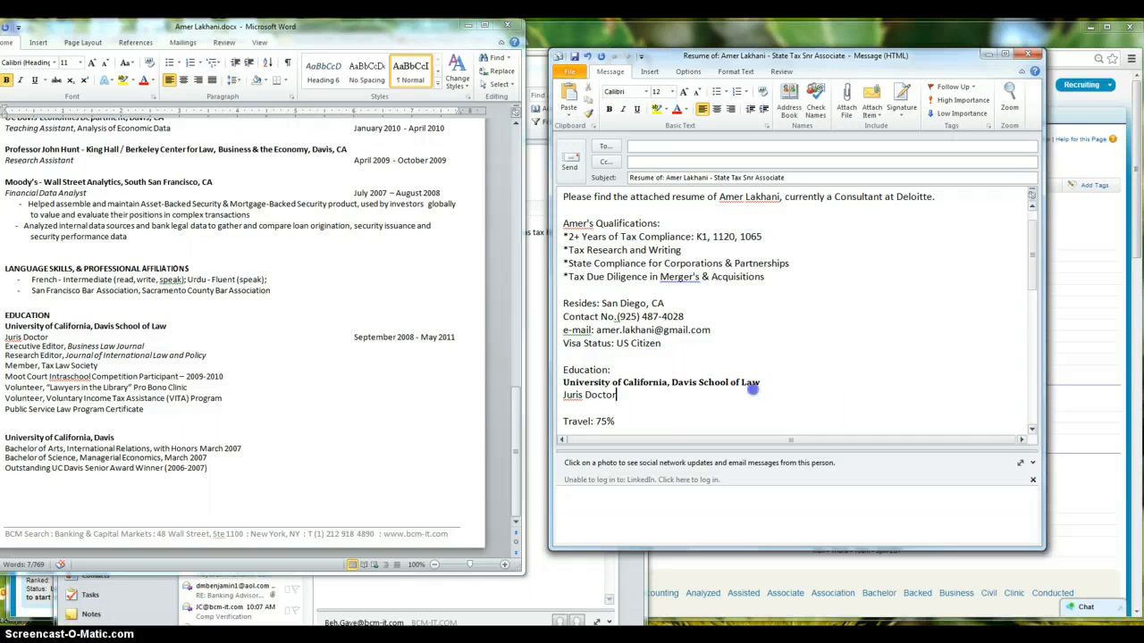
key("Return")
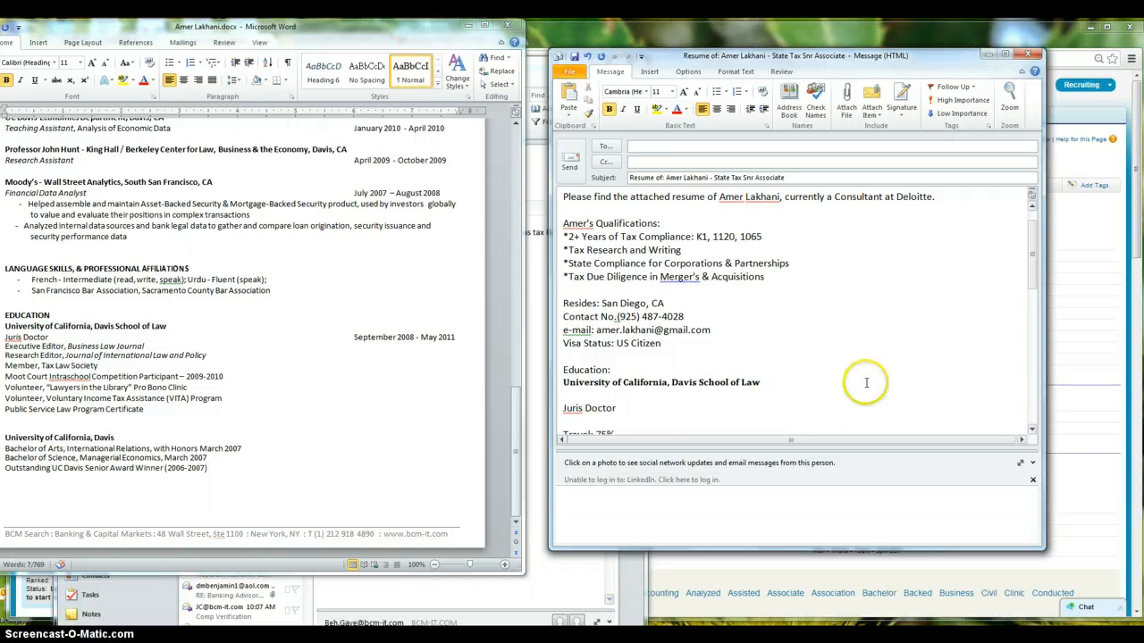
left_click(670, 384)
key("Return")
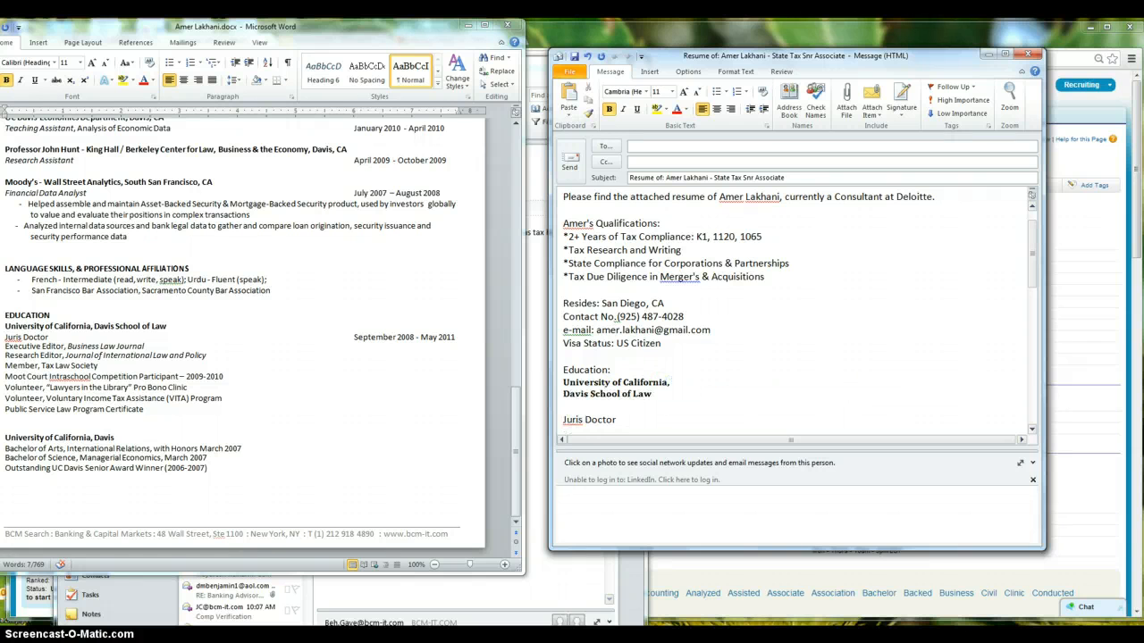
left_click(684, 383)
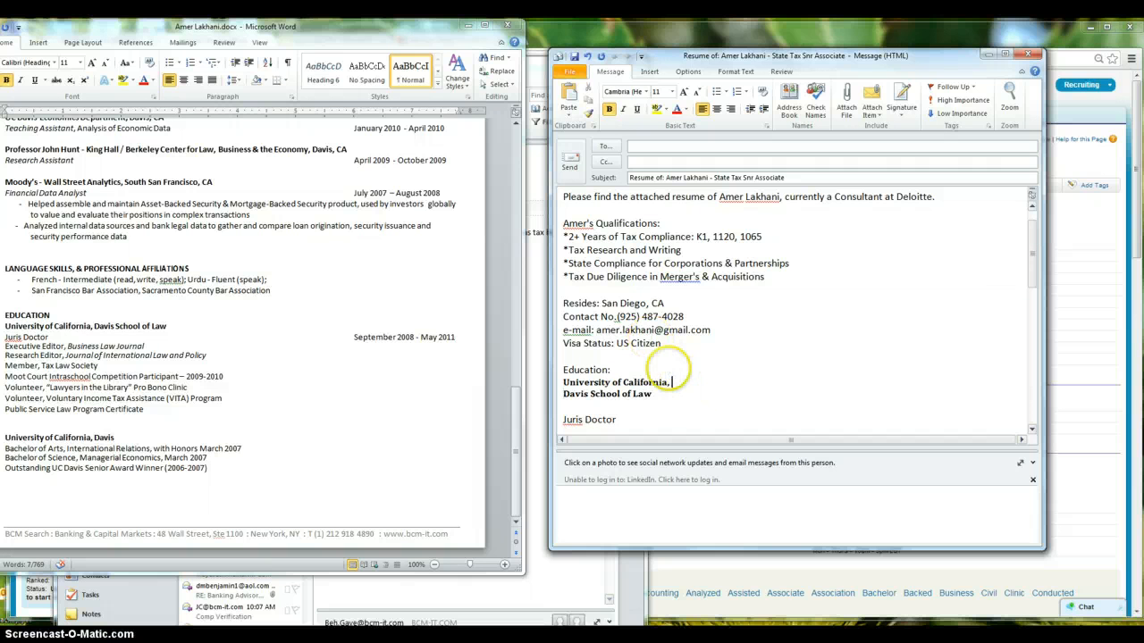
left_click_drag(653, 394, 586, 393)
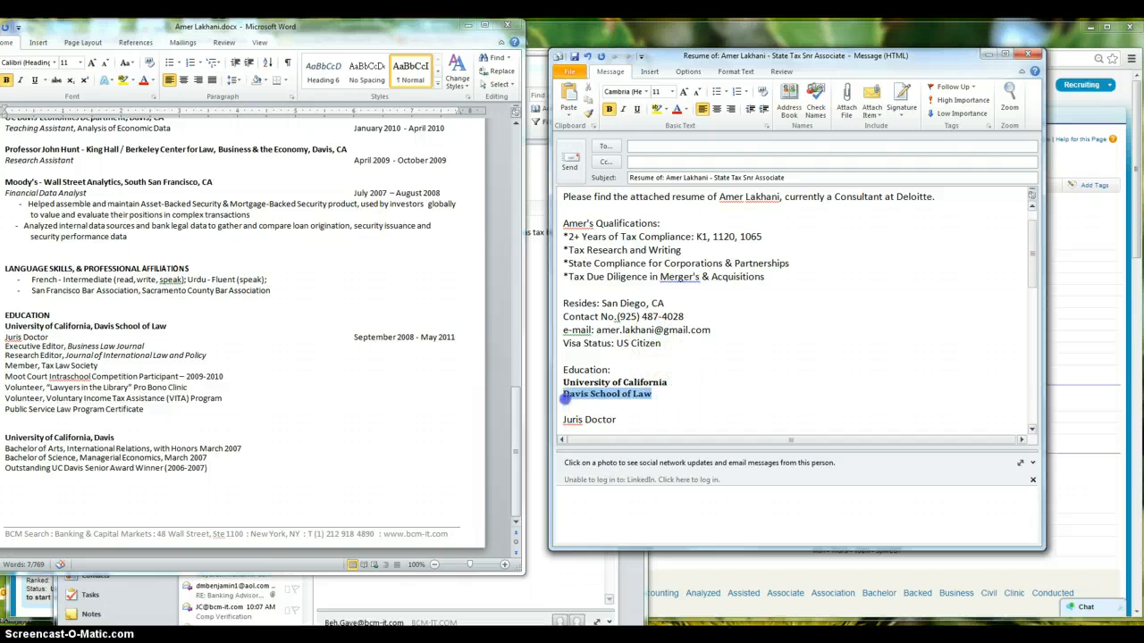
key("ctrl+b")
Delete the Juris Doctor line from the message and rewrite the Current Salary as $80,000
left_click(625, 419)
type("Travel: 75%  Current Salary: $80000.00 Last Bonus: $")
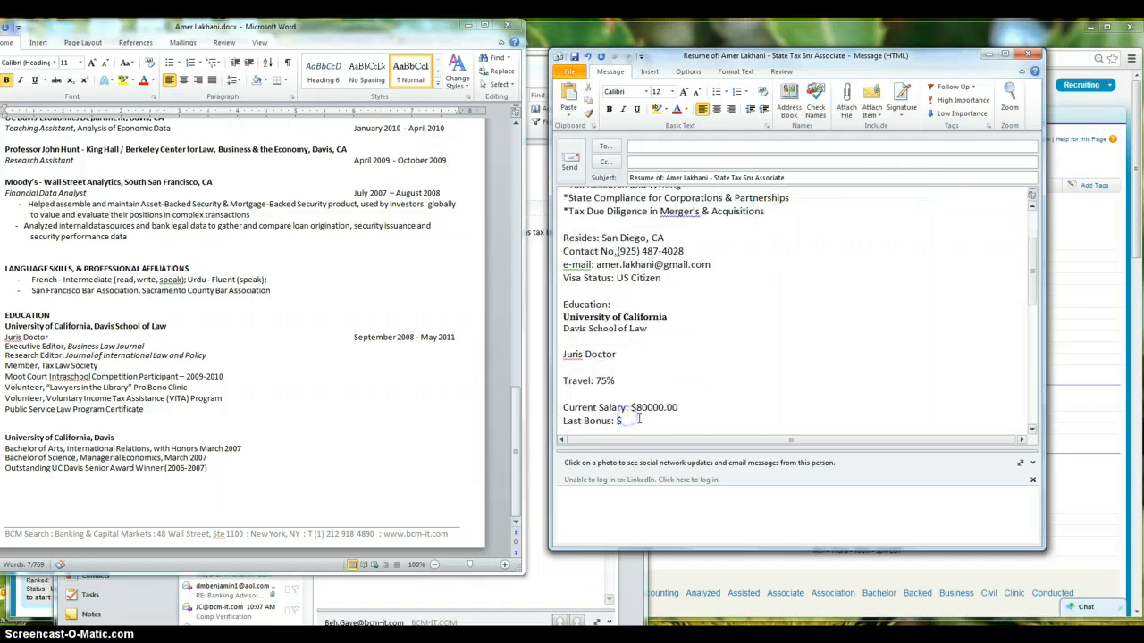
left_click_drag(631, 366, 566, 348)
key("Delete")
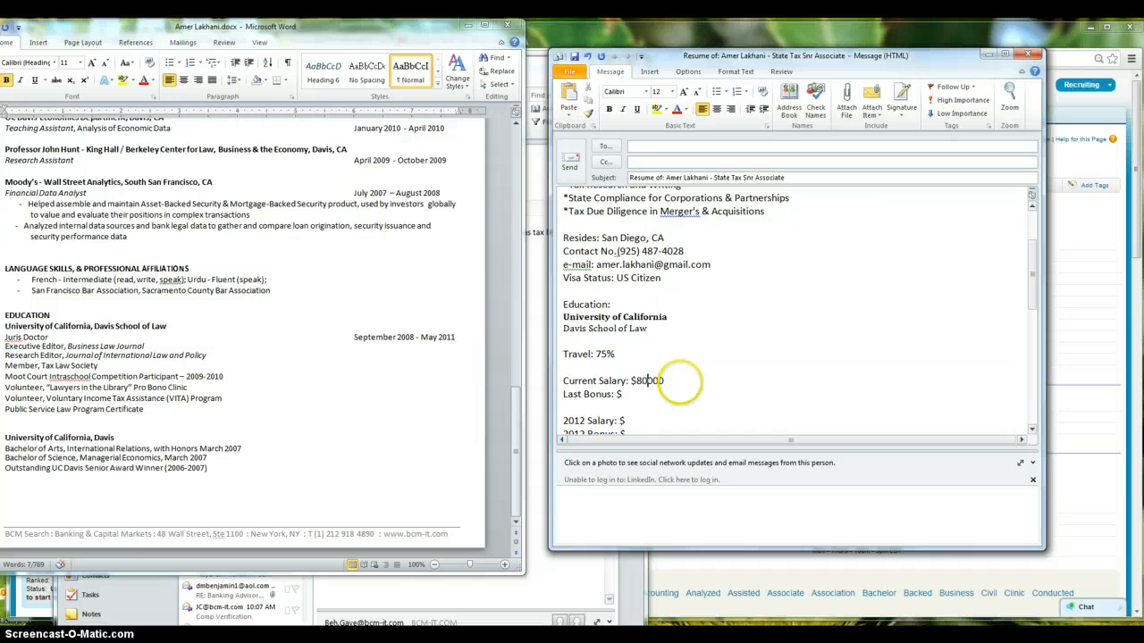
scroll(670, 407, "down", 2)
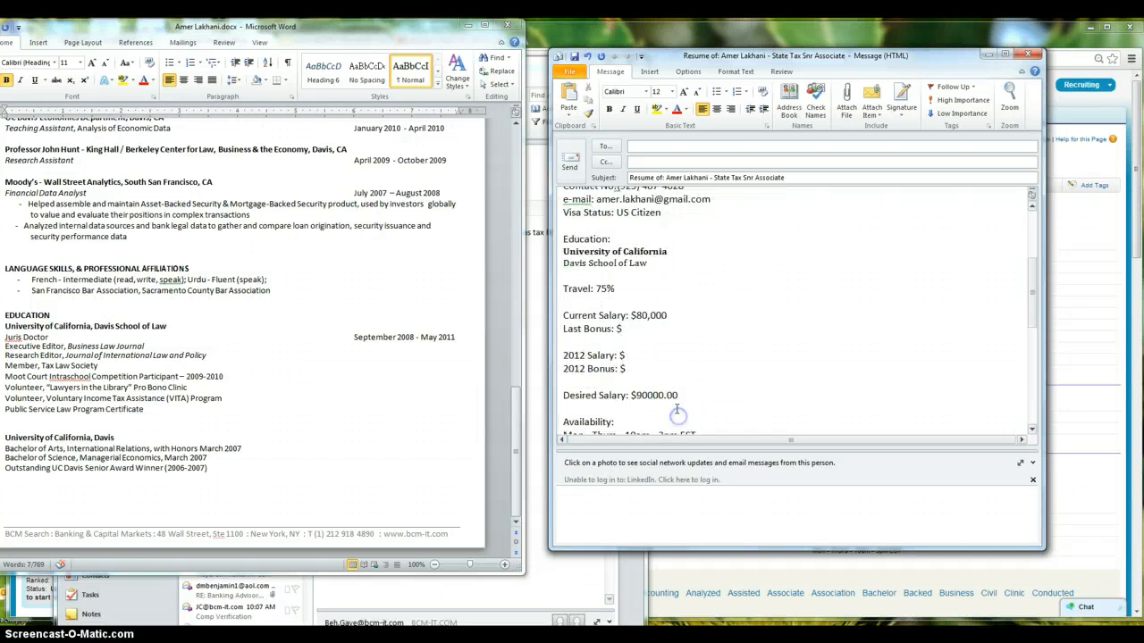
Check the colleague's e-mail notes for the candidate's total compensation and desired base salary
left_click(626, 356)
left_click(536, 629)
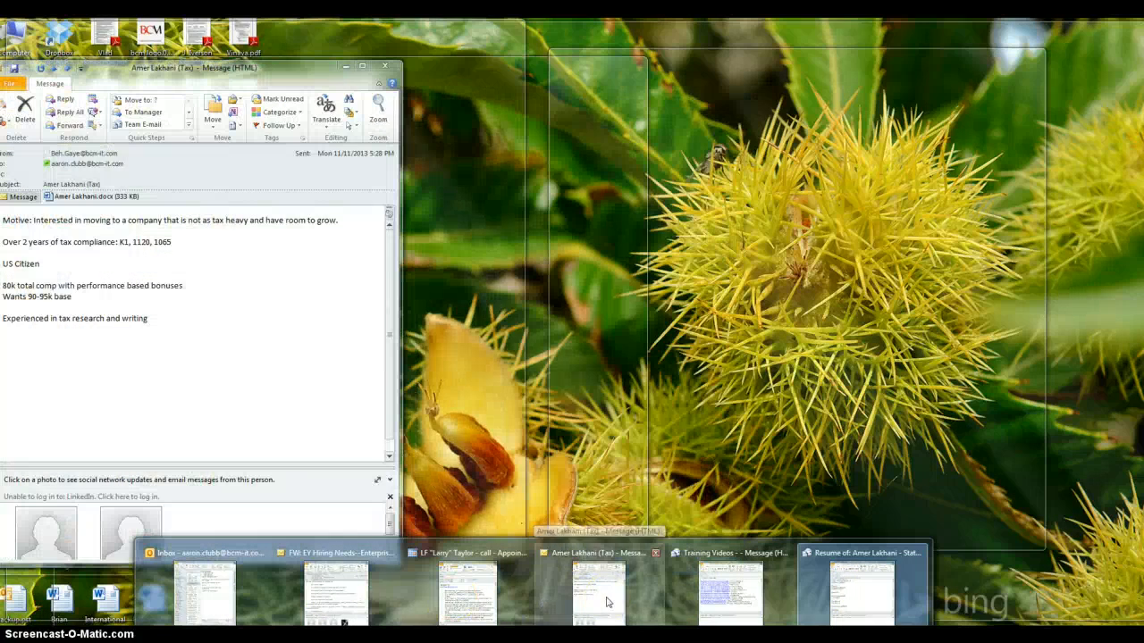
left_click(606, 602)
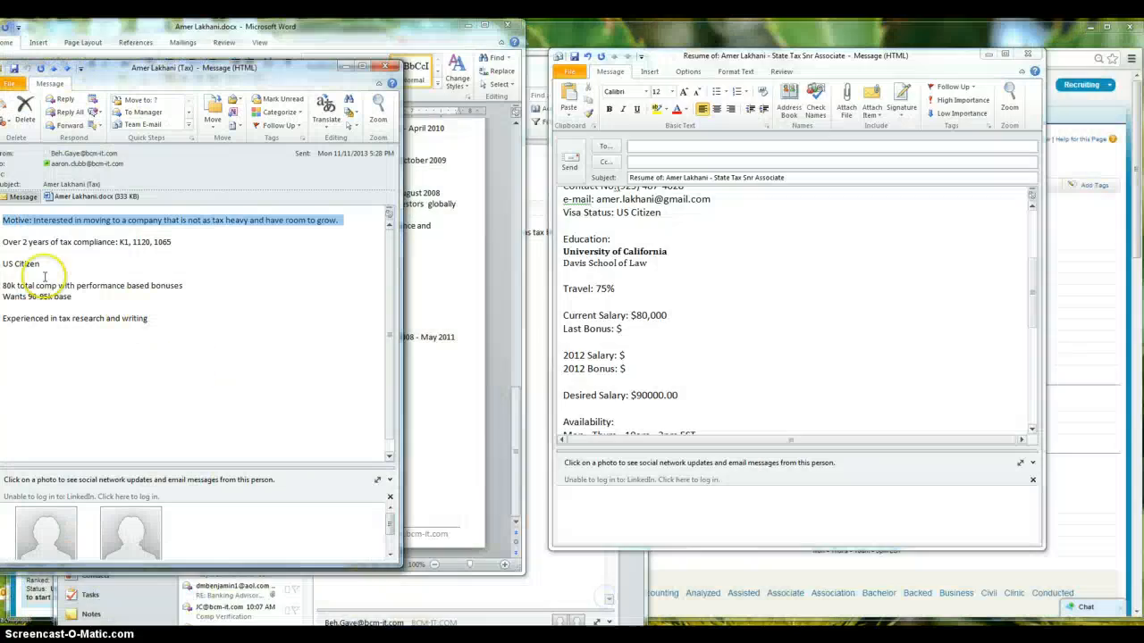
left_click_drag(4, 286, 86, 285)
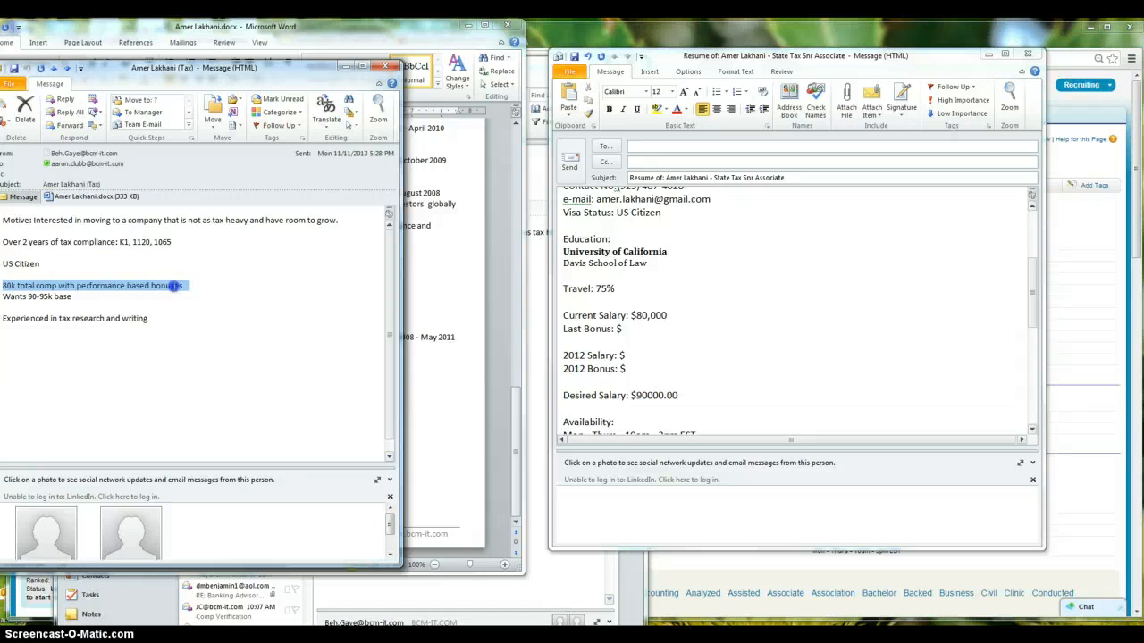
triple_click(40, 300)
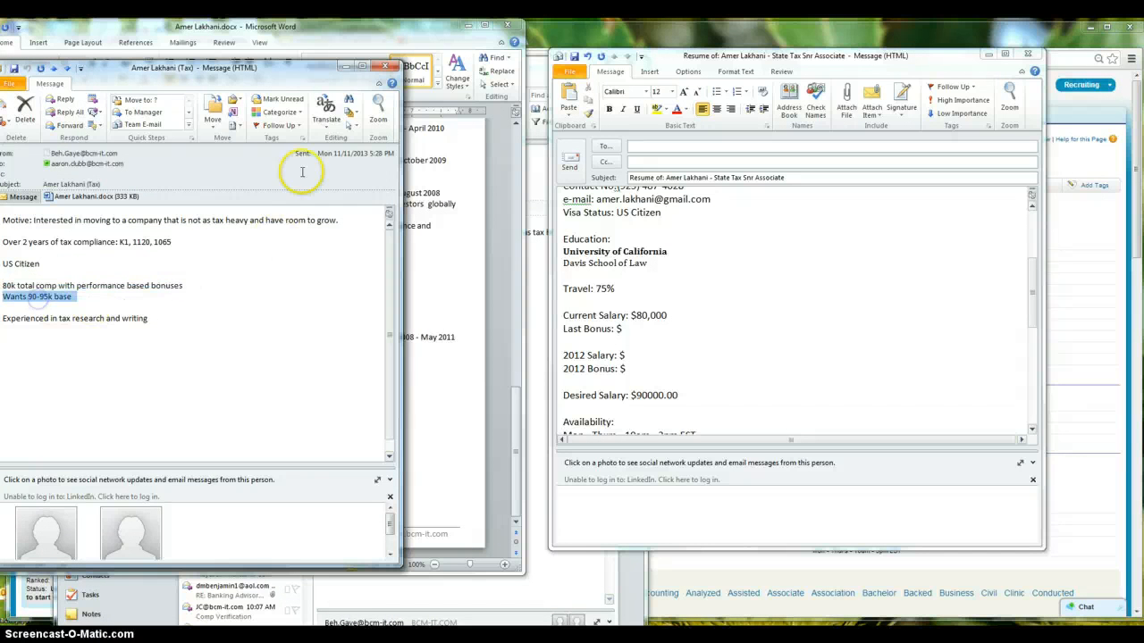
left_click(345, 67)
Delete the Last Bonus, 2012 Salary and 2012 Bonus lines from the message and rewrite the Desired Salary as $90,000
left_click_drag(630, 369, 543, 325)
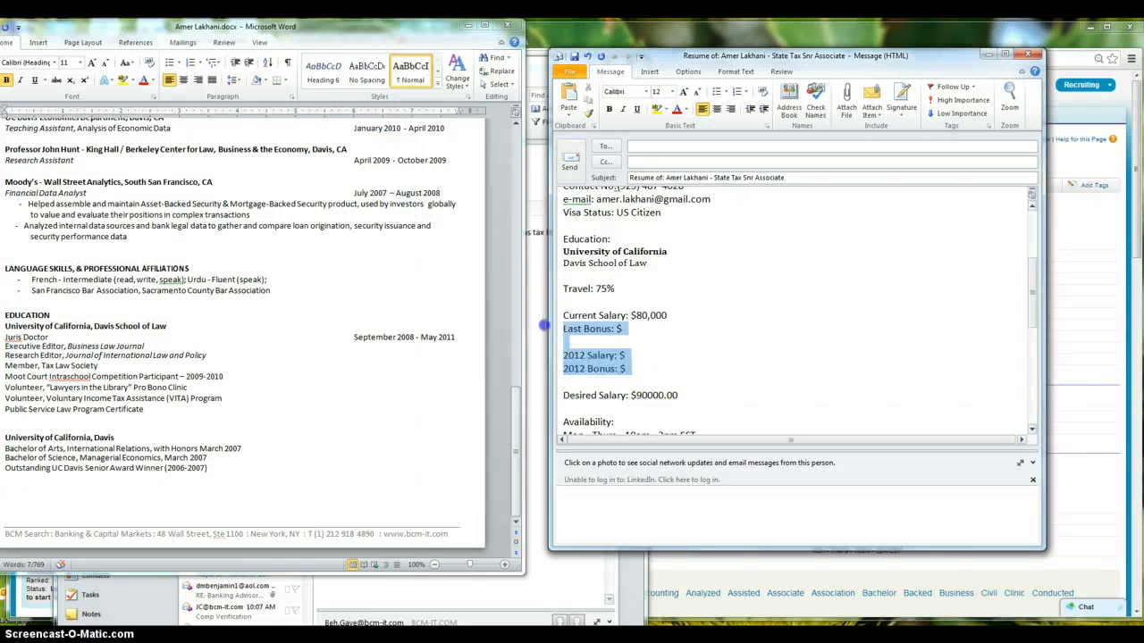
key("Delete")
key("Delete")
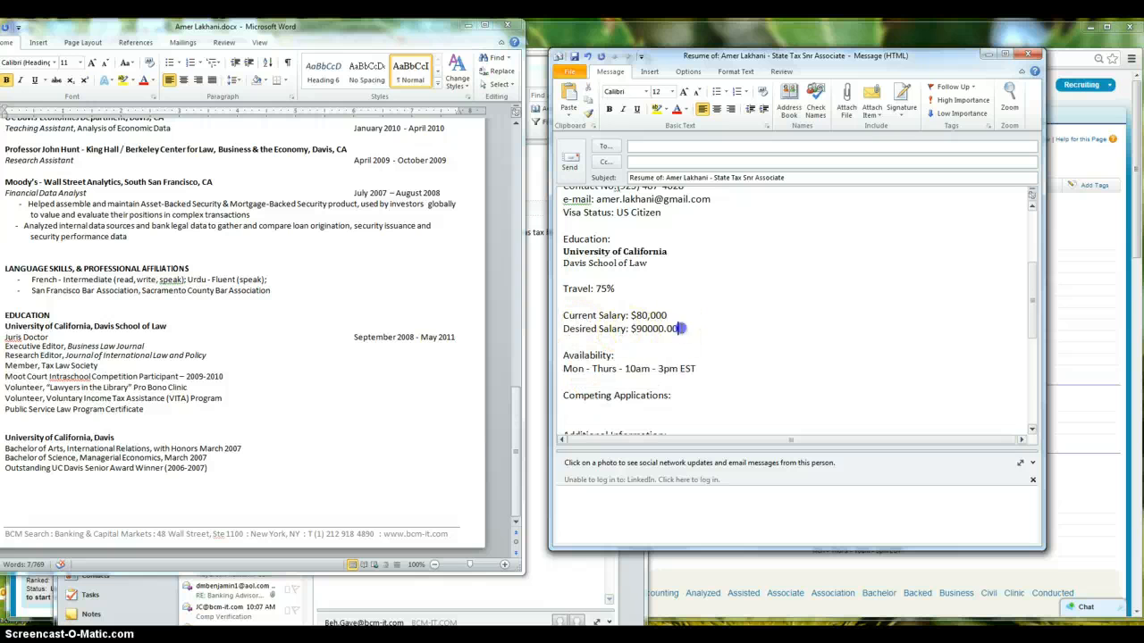
type(",")
Delete the Availability, Competing Applications and Additional Information sections from the message
left_click(639, 356)
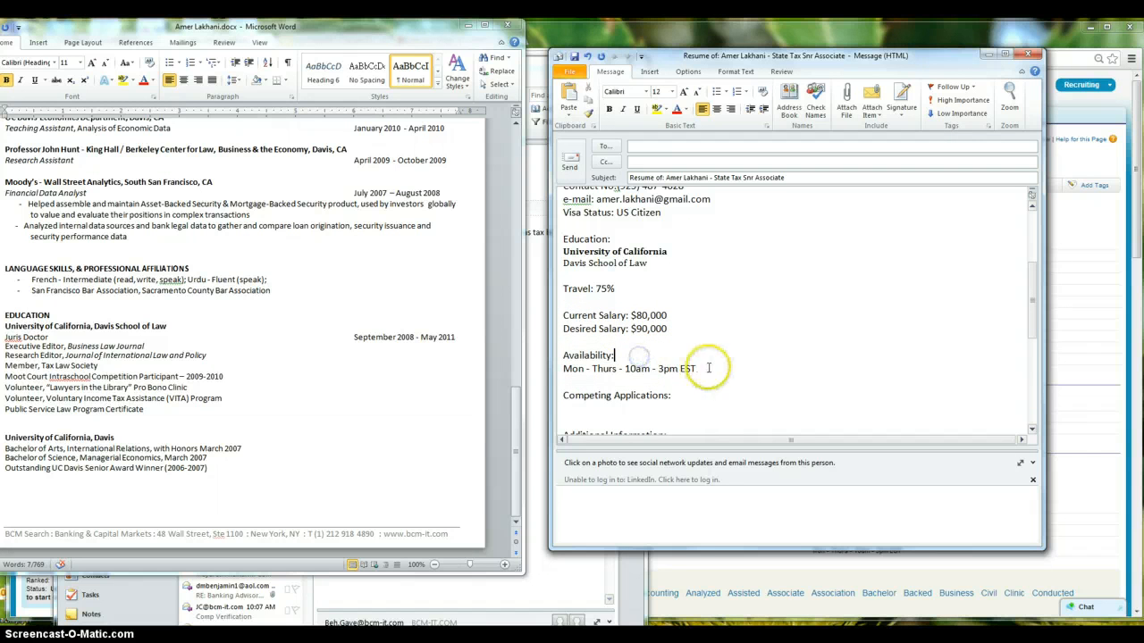
left_click_drag(702, 369, 561, 355)
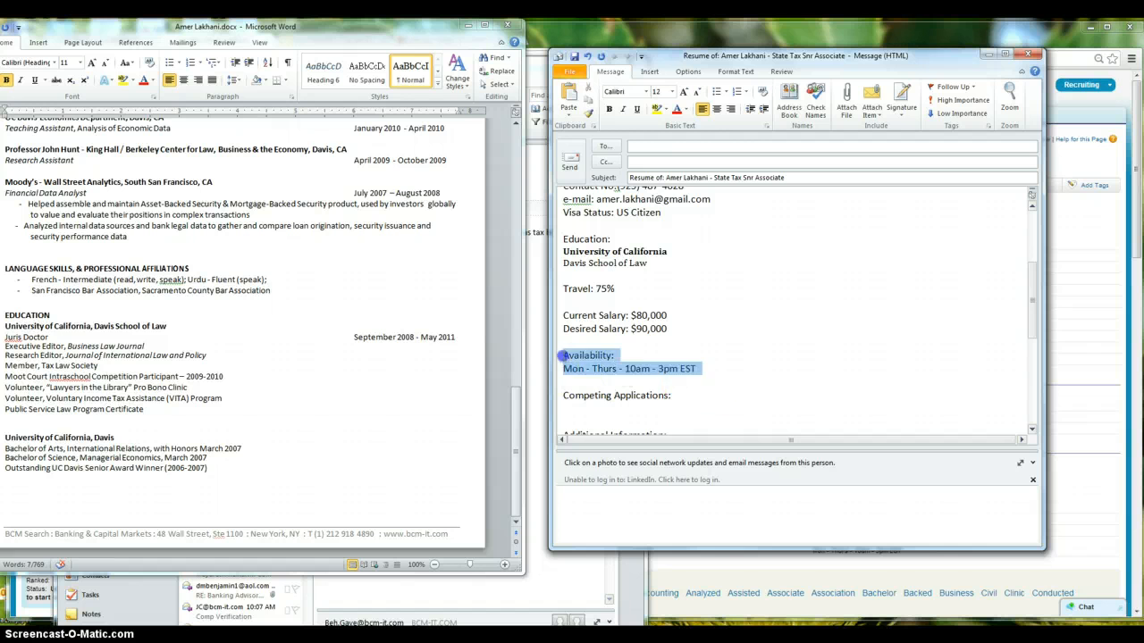
key("Delete")
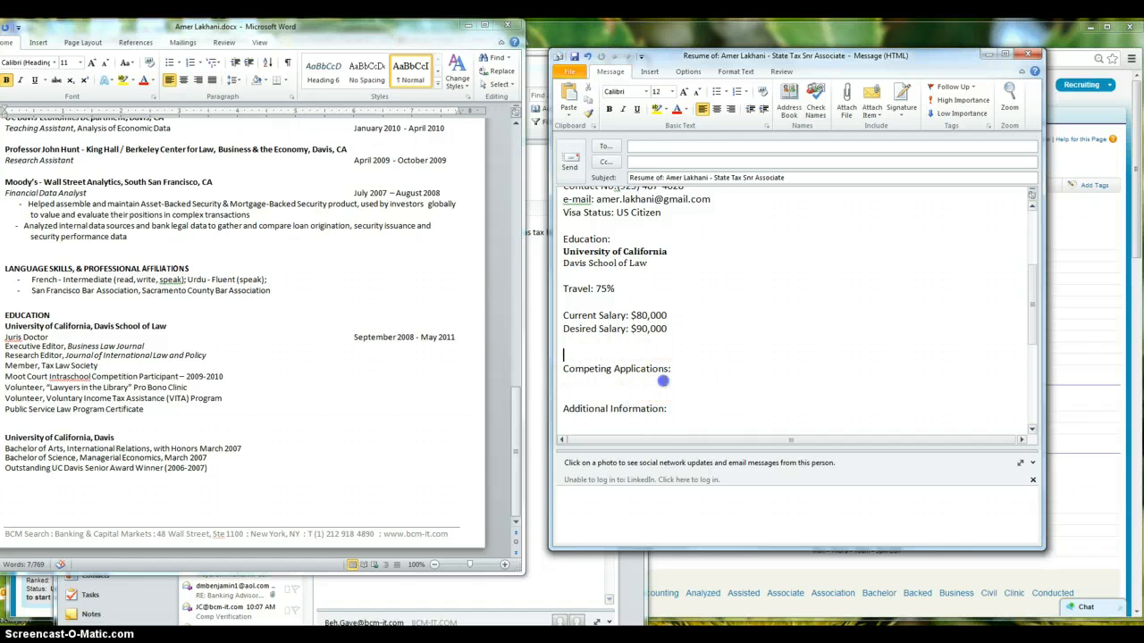
scroll(664, 376, "down", 2)
left_click_drag(636, 369, 561, 286)
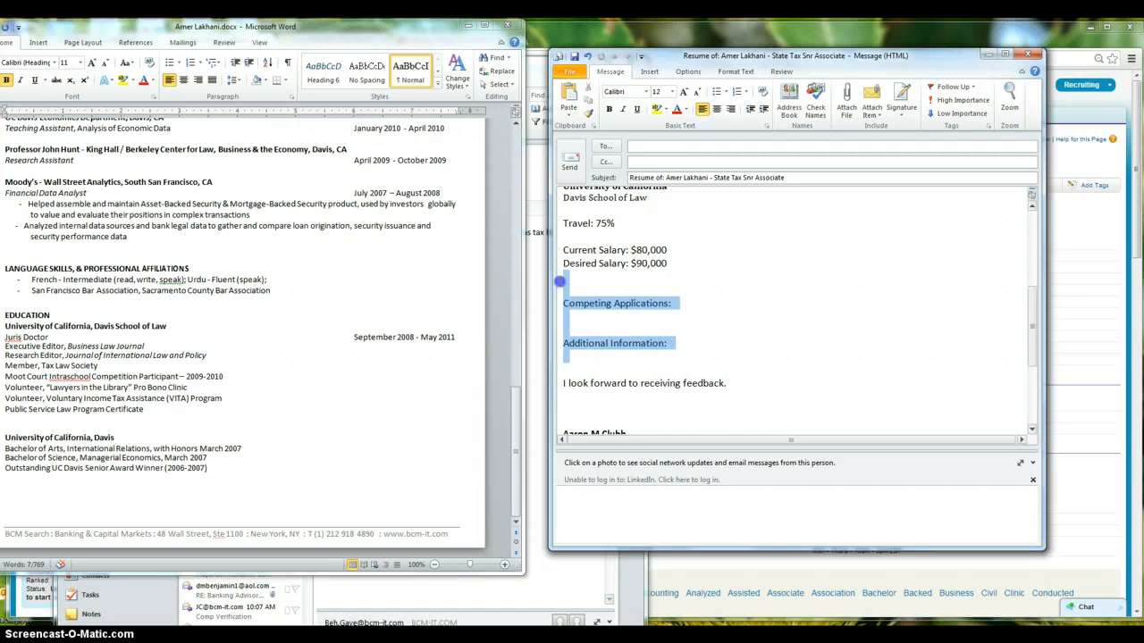
key("Delete")
Insert a space after "Contact No." and remove the blank line above the candidate's Qualifications heading
scroll(706, 343, "up", 3)
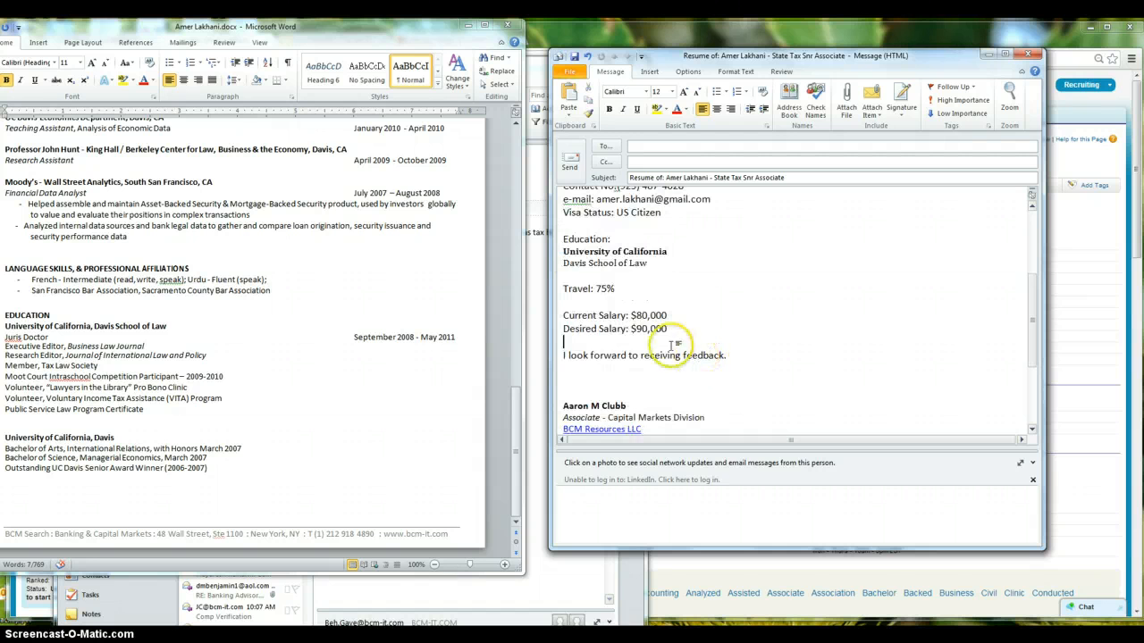
scroll(625, 326, "up", 1)
scroll(638, 308, "up", 1)
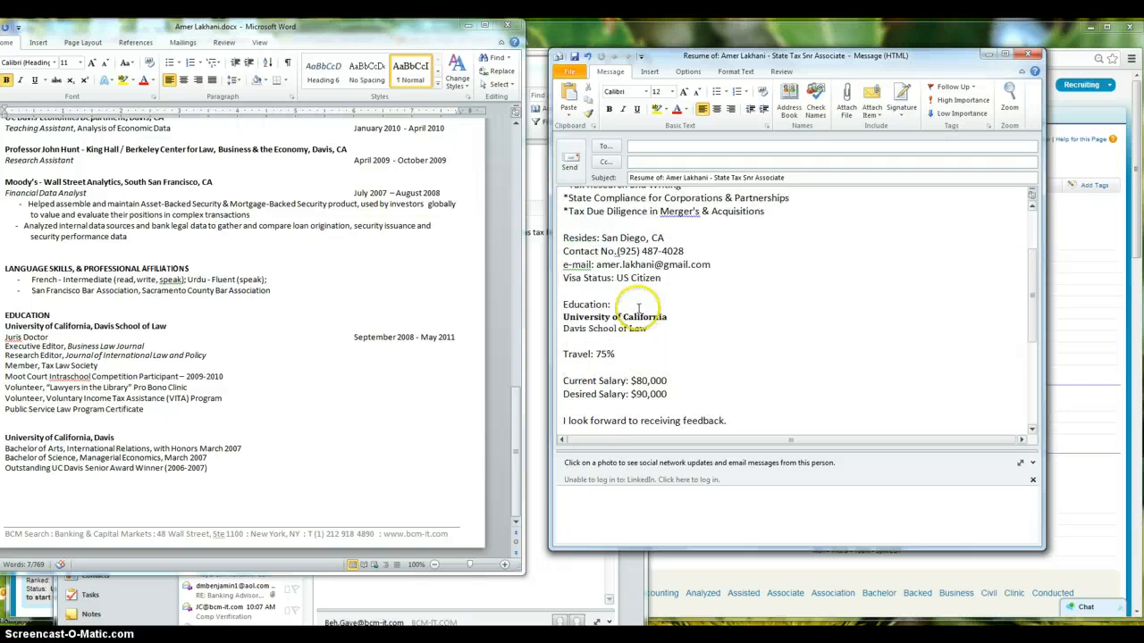
scroll(638, 309, "up", 1)
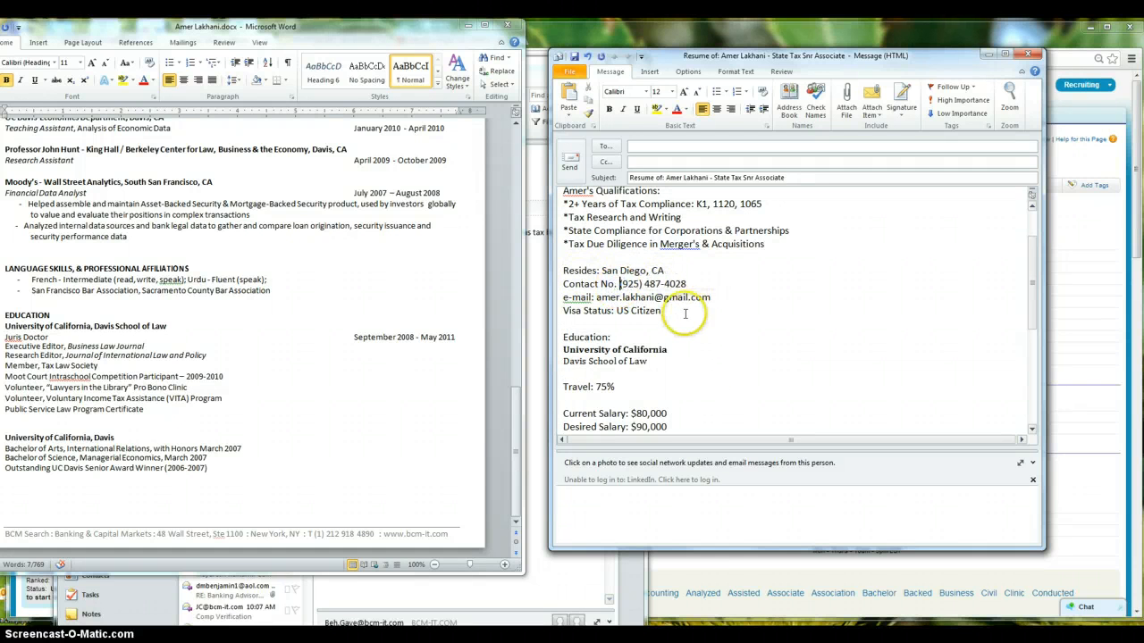
scroll(735, 325, "up", 2)
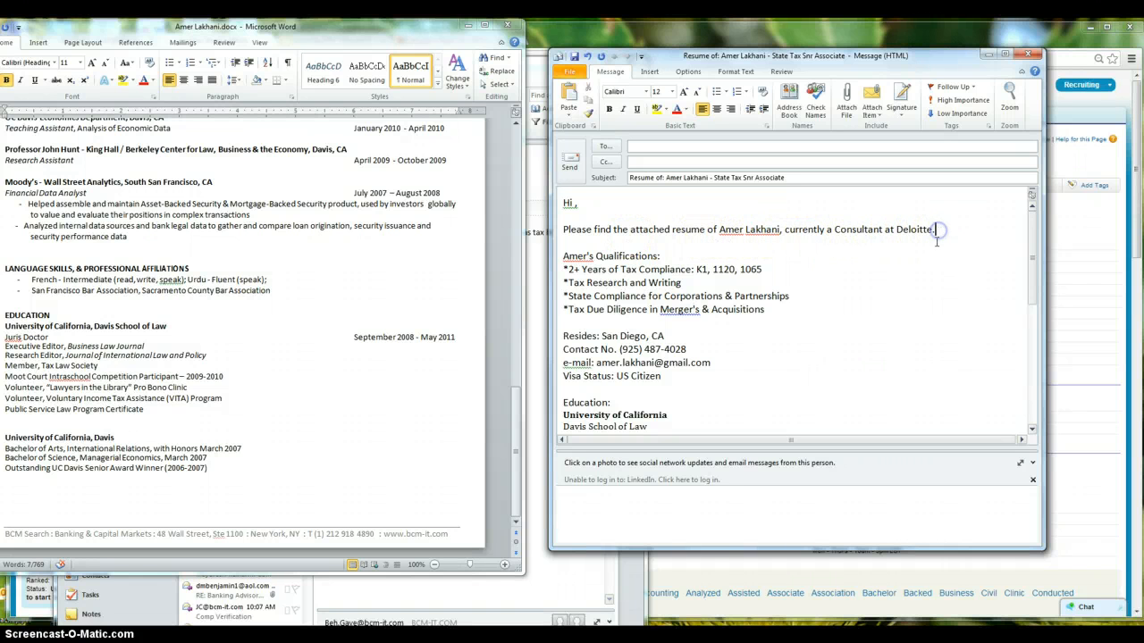
left_click(581, 243)
key("BackSpace")
scroll(686, 323, "down", 10)
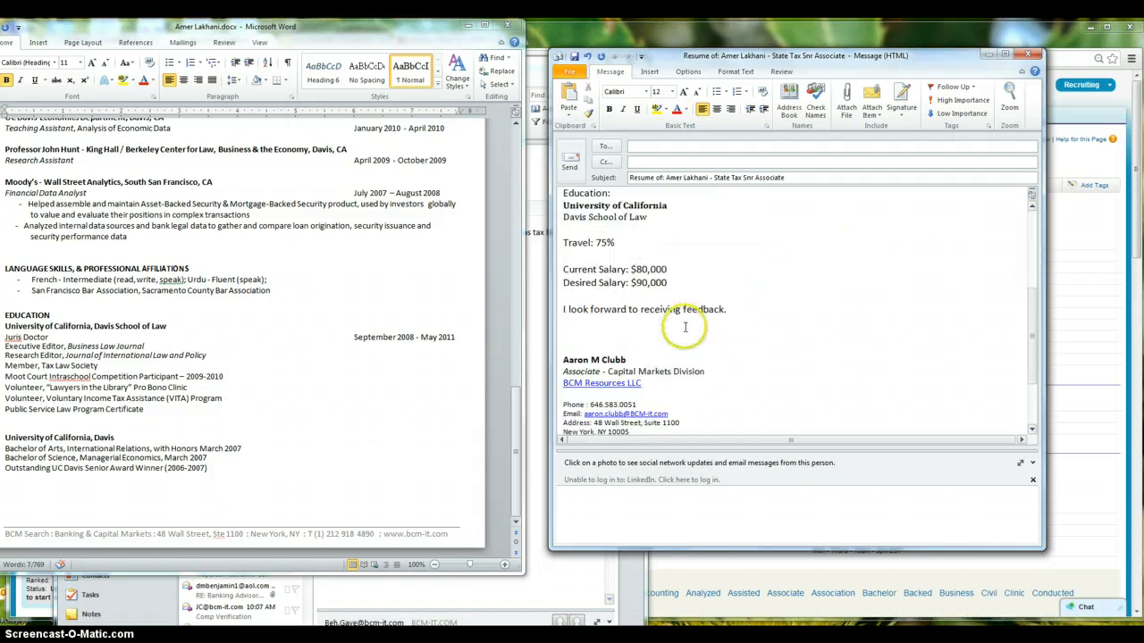
scroll(684, 323, "up", 10)
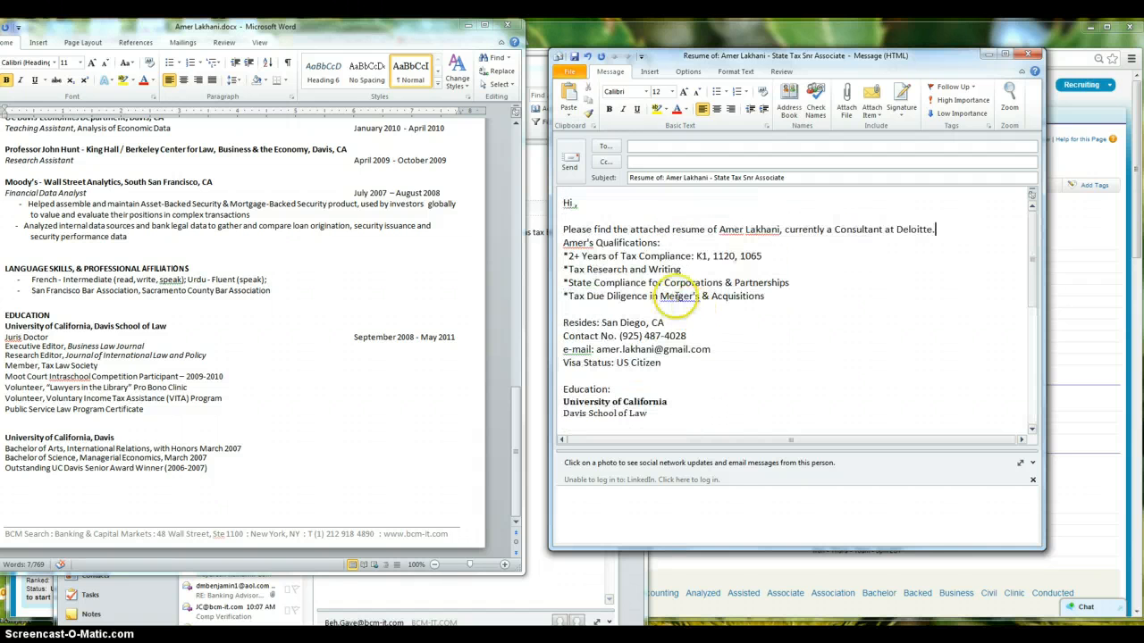
Attach the candidate's Word resume from the Dropbox folder BCM Candidates > Cvs > formated, finding it by the candidate's first name
left_click(649, 72)
left_click(566, 95)
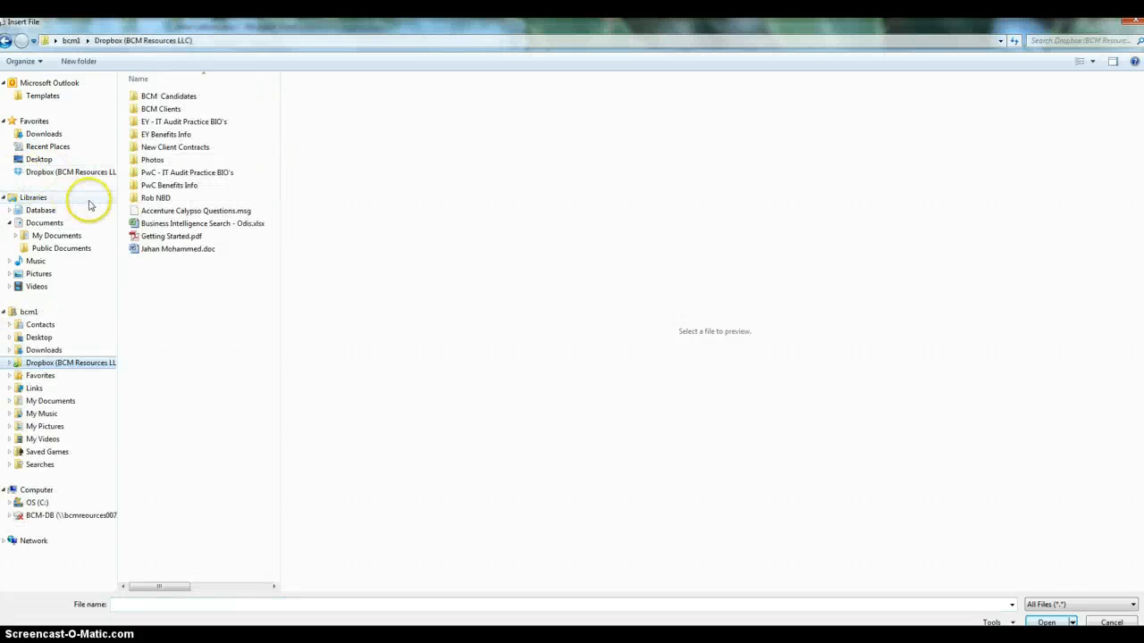
double_click(178, 97)
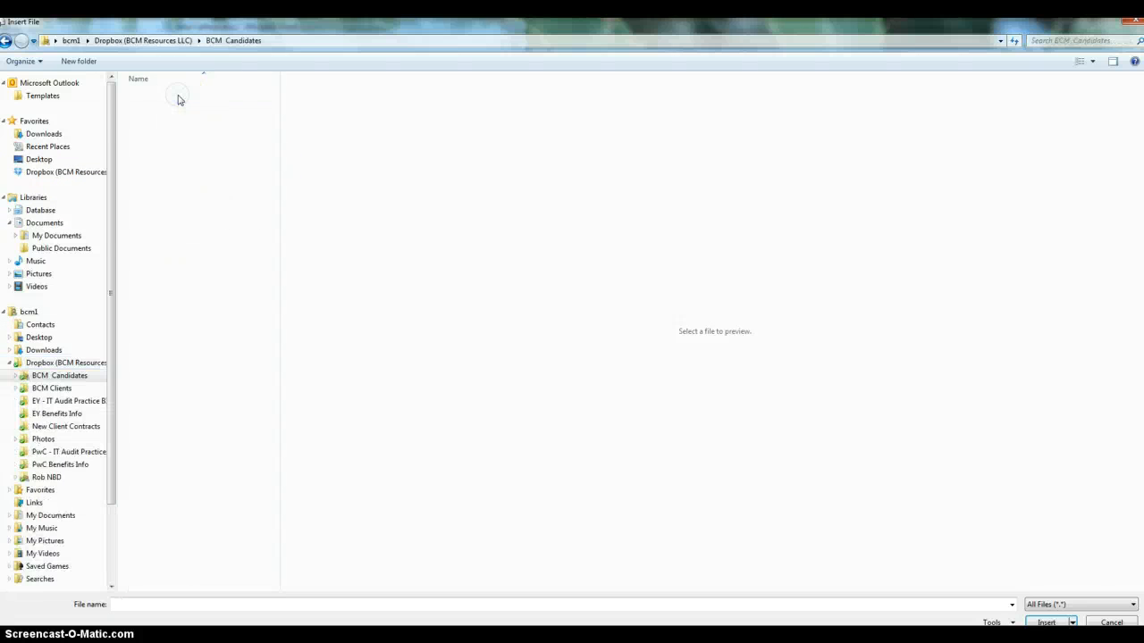
double_click(174, 98)
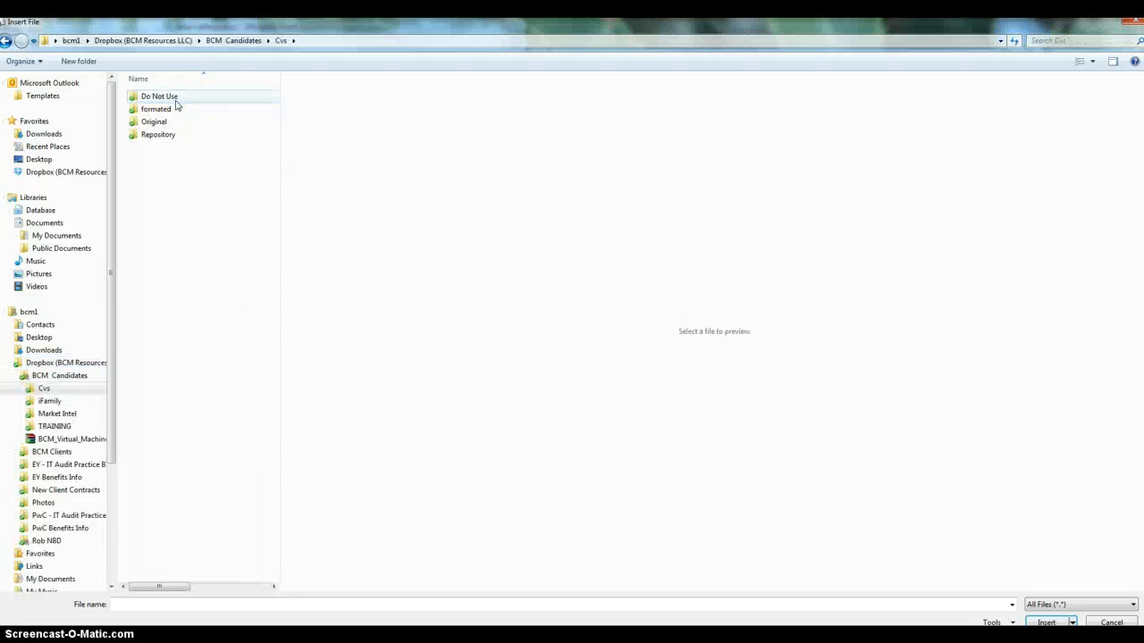
left_click(170, 109)
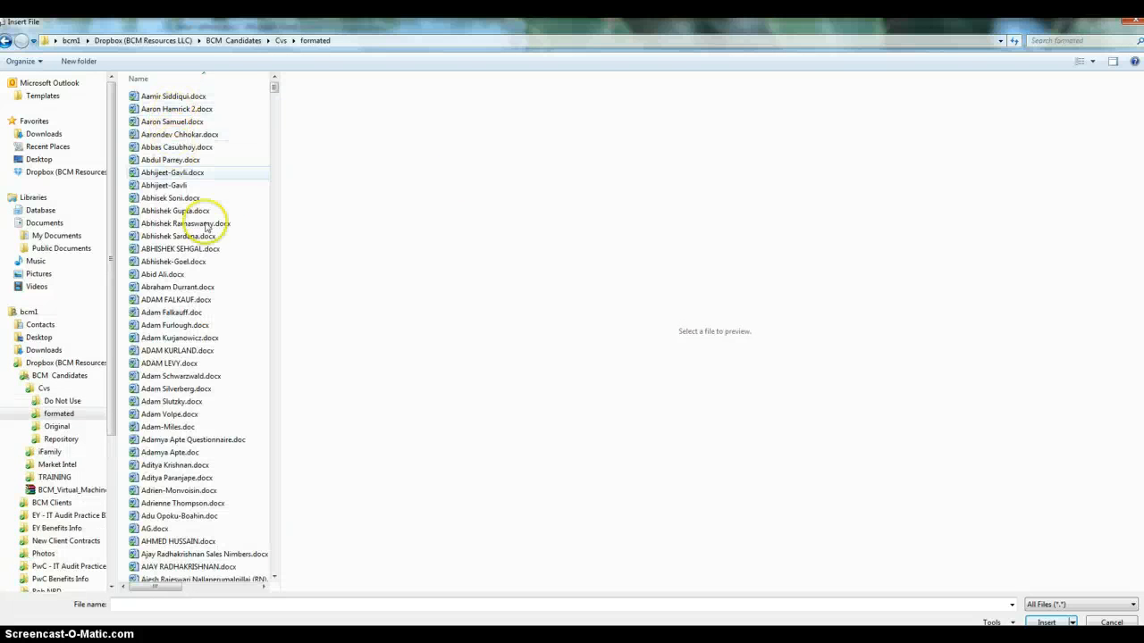
left_click(1074, 39)
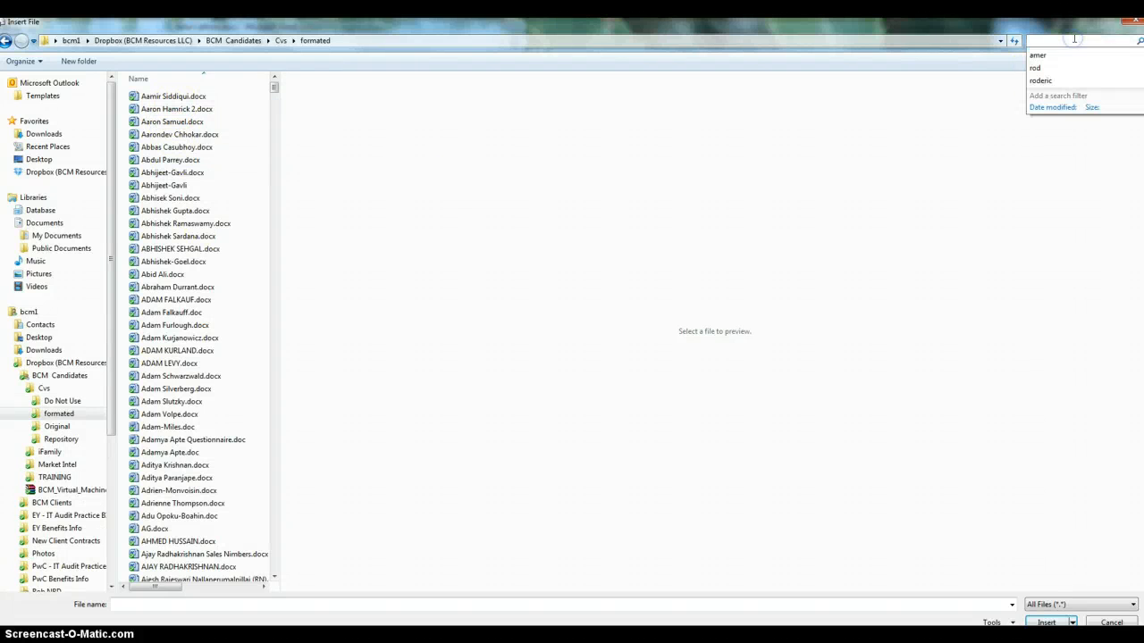
type("amer")
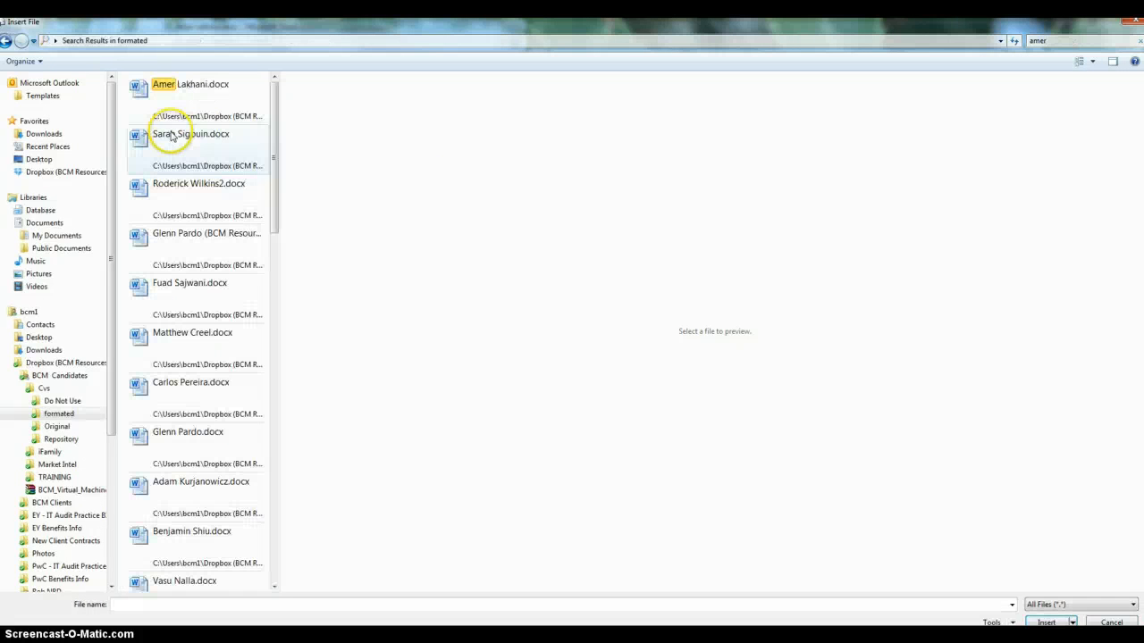
left_click(174, 88)
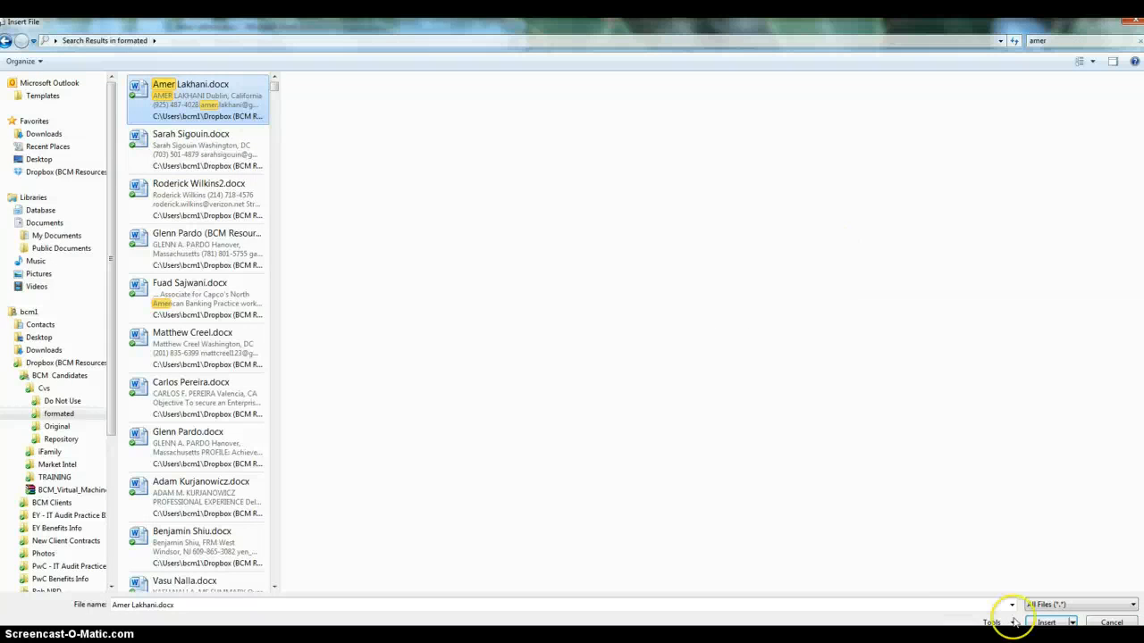
left_click(1045, 626)
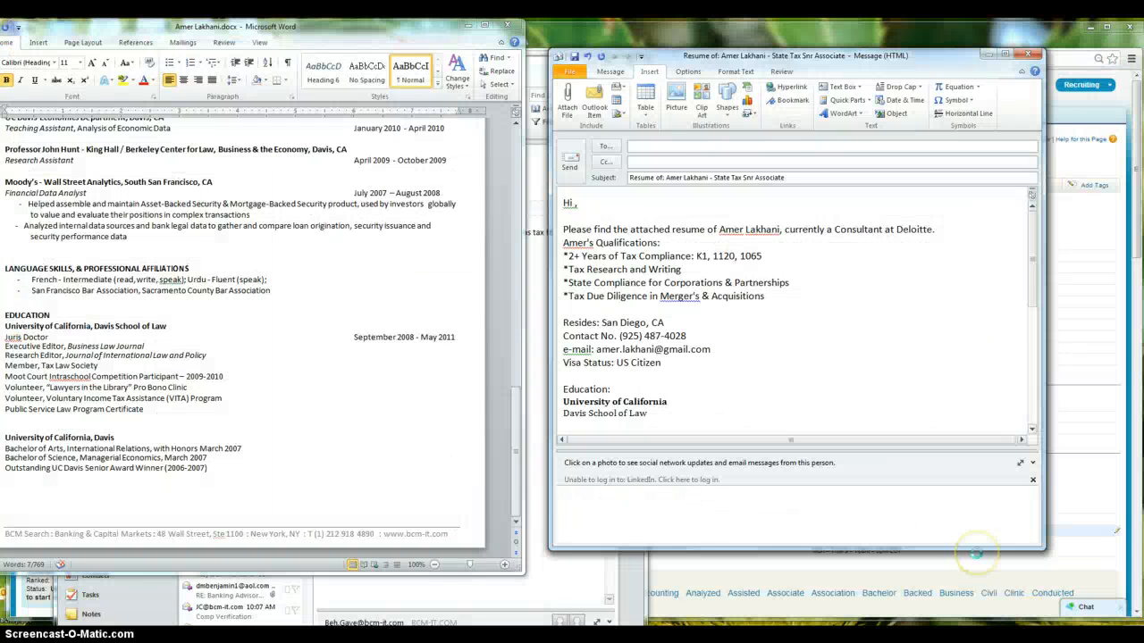
Add the line "(Subbed to PWC and Accenture portal – g2g)" above the greeting in the message
left_click(564, 219)
key("Return")
key("Return")
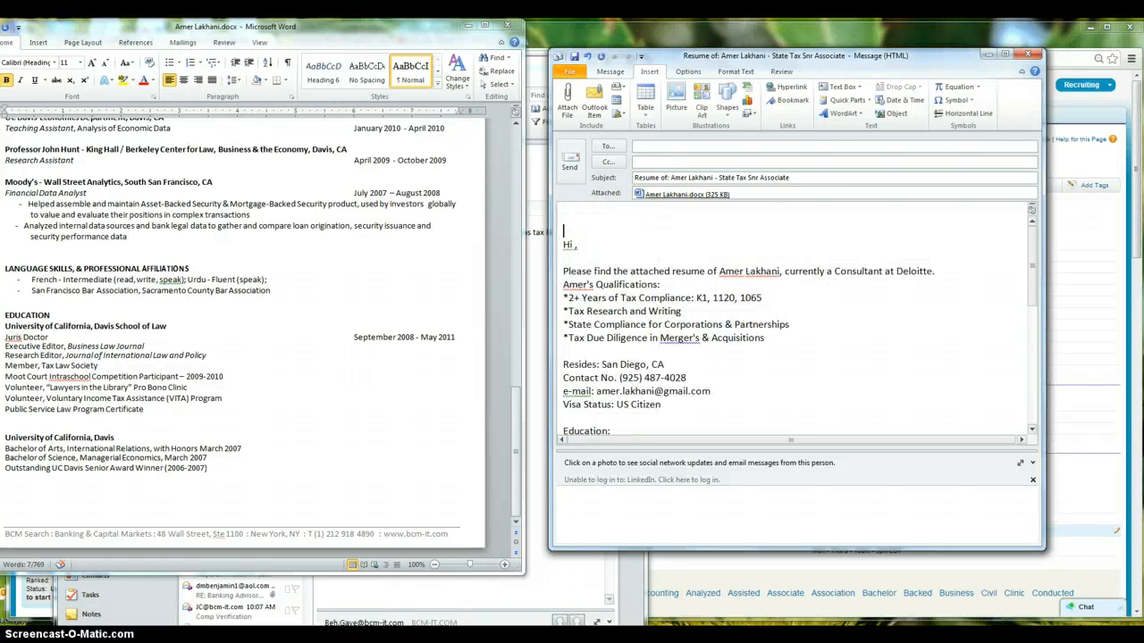
key("BackSpace")
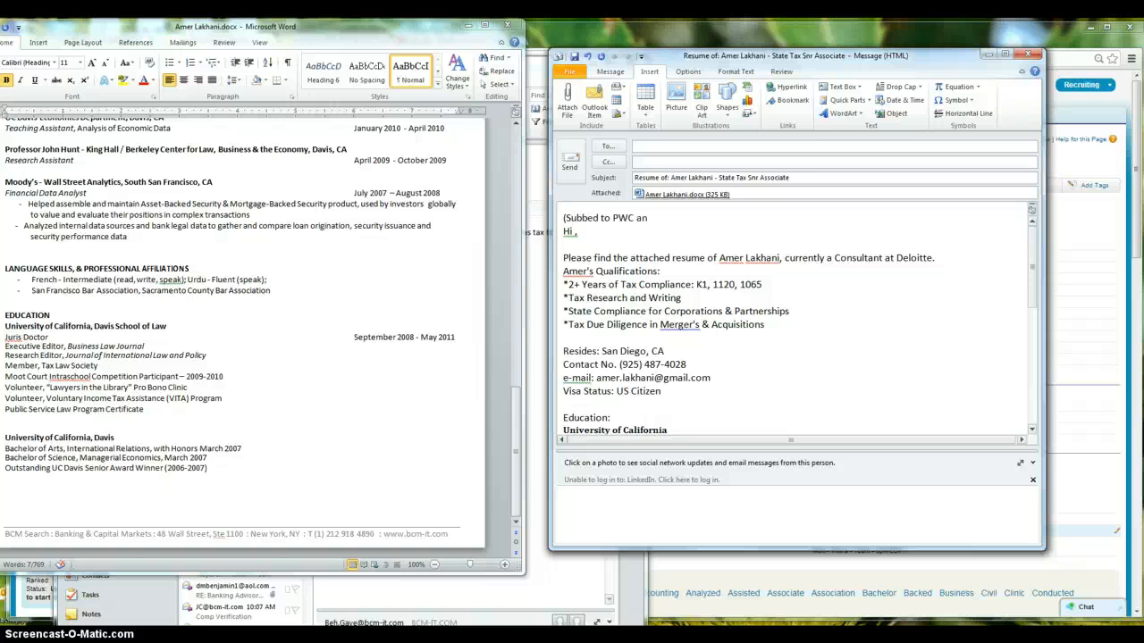
type("ture portal – g2g")
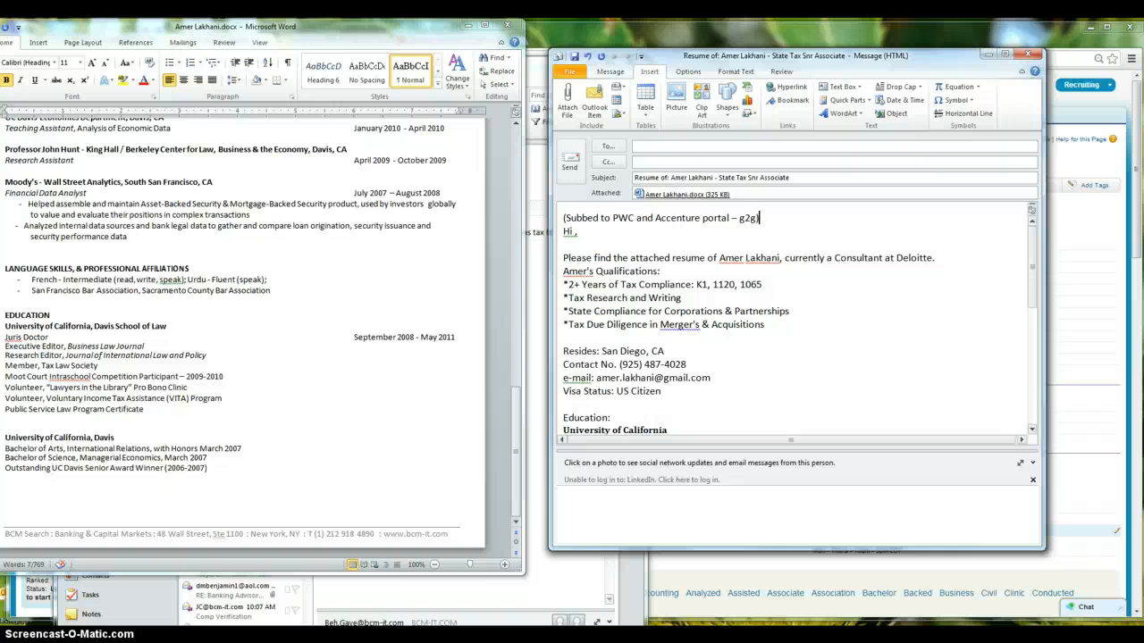
Delete the portal submission note above the greeting and add the recipient's first name after "Hi"
left_click_drag(842, 219, 586, 219)
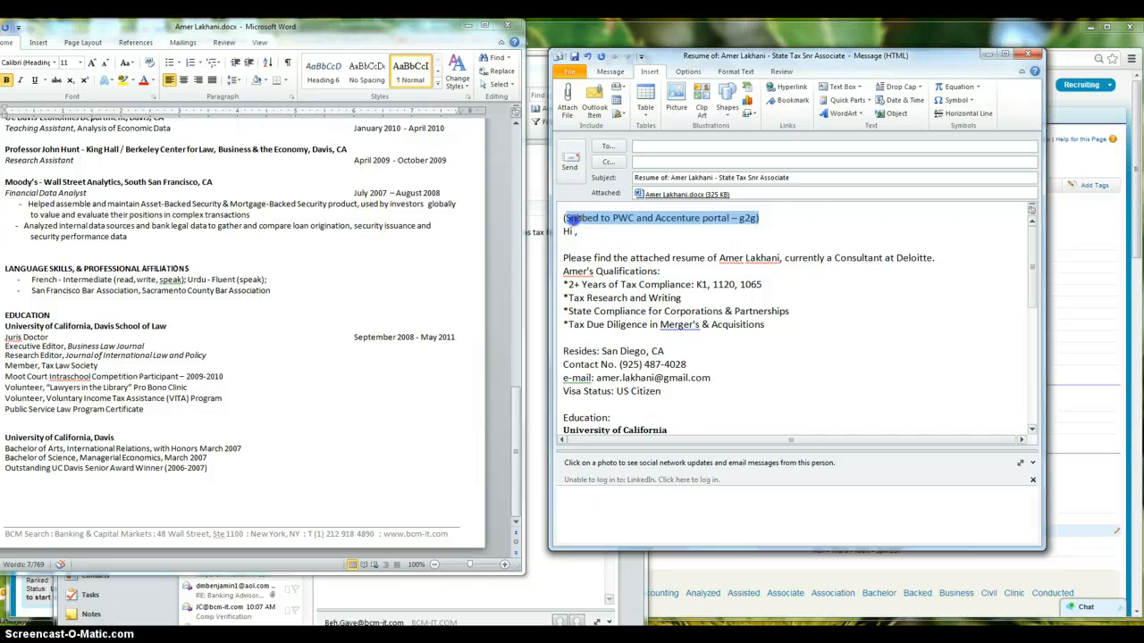
left_click_drag(824, 211, 527, 223)
key("Delete")
left_click(572, 219)
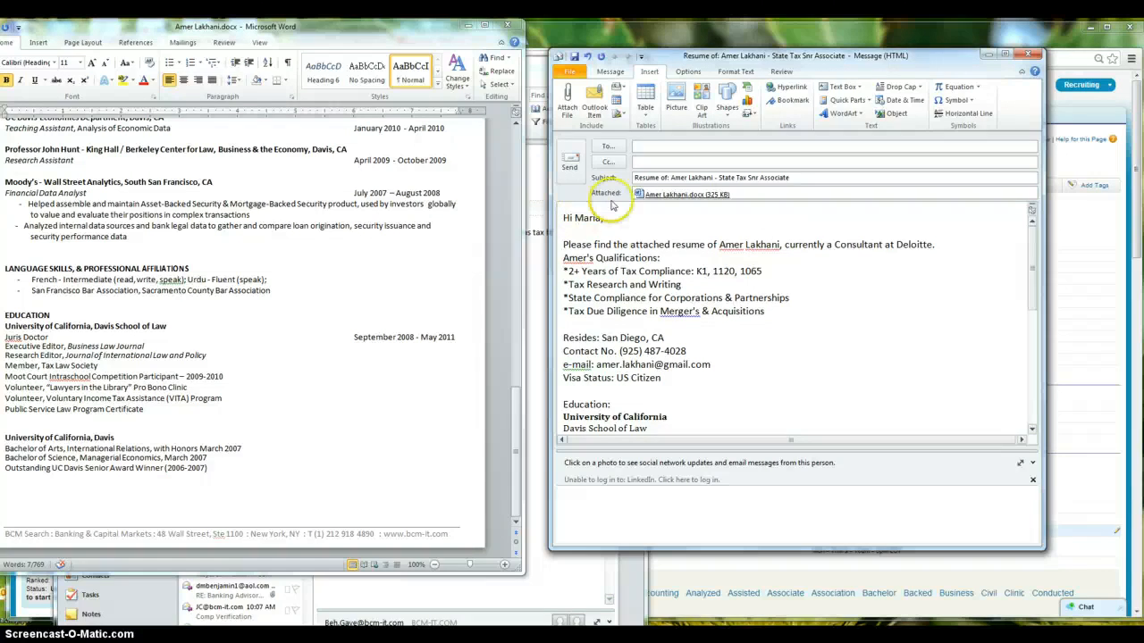
Set the font of the entire message body to Calibri (Body)
left_click(707, 245)
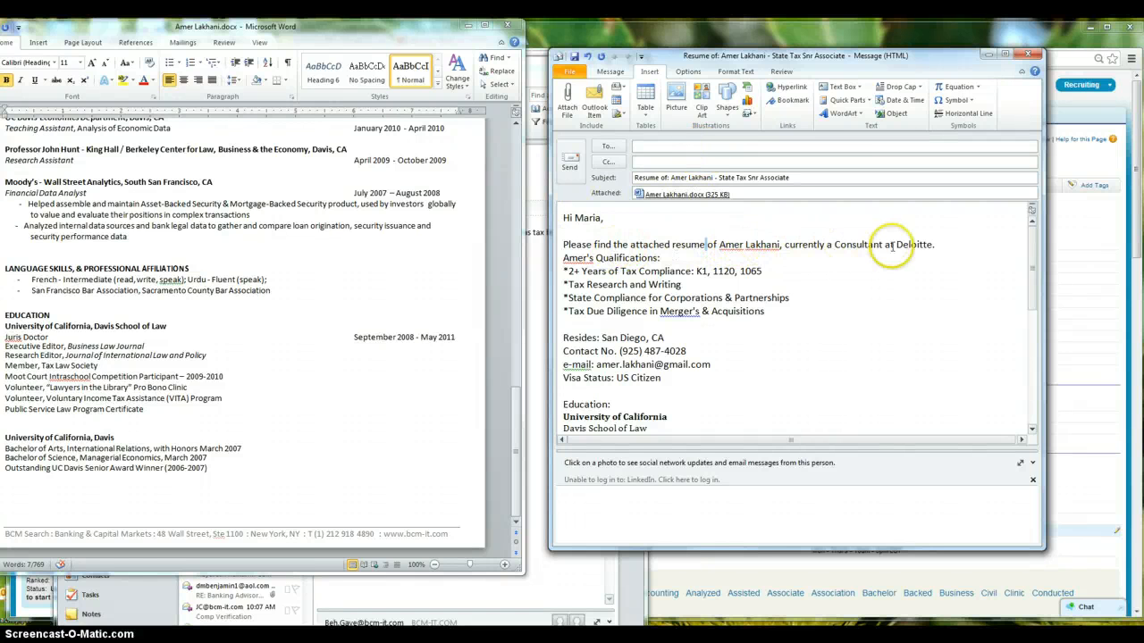
scroll(652, 268, "down", 3)
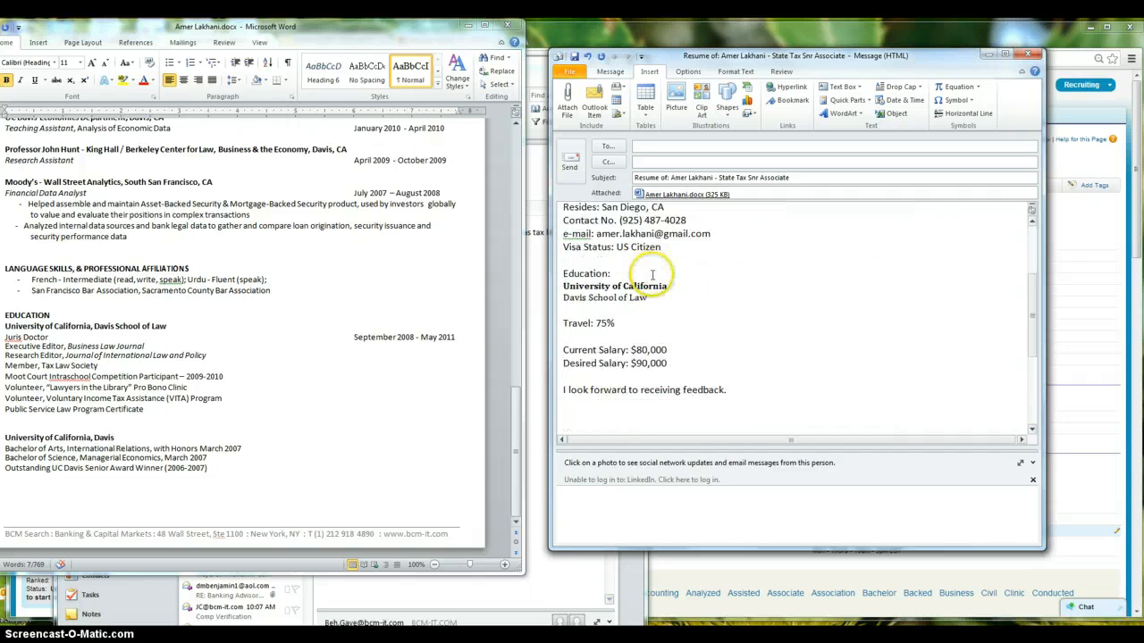
scroll(652, 275, "down", 3)
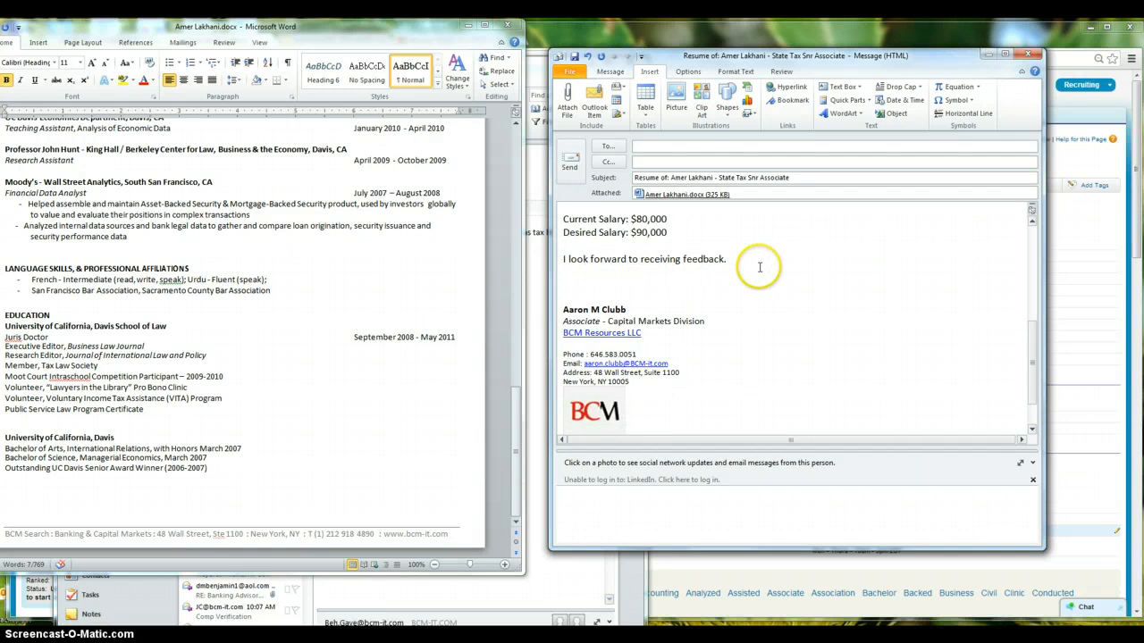
scroll(760, 267, "up", 2)
key("ctrl+a")
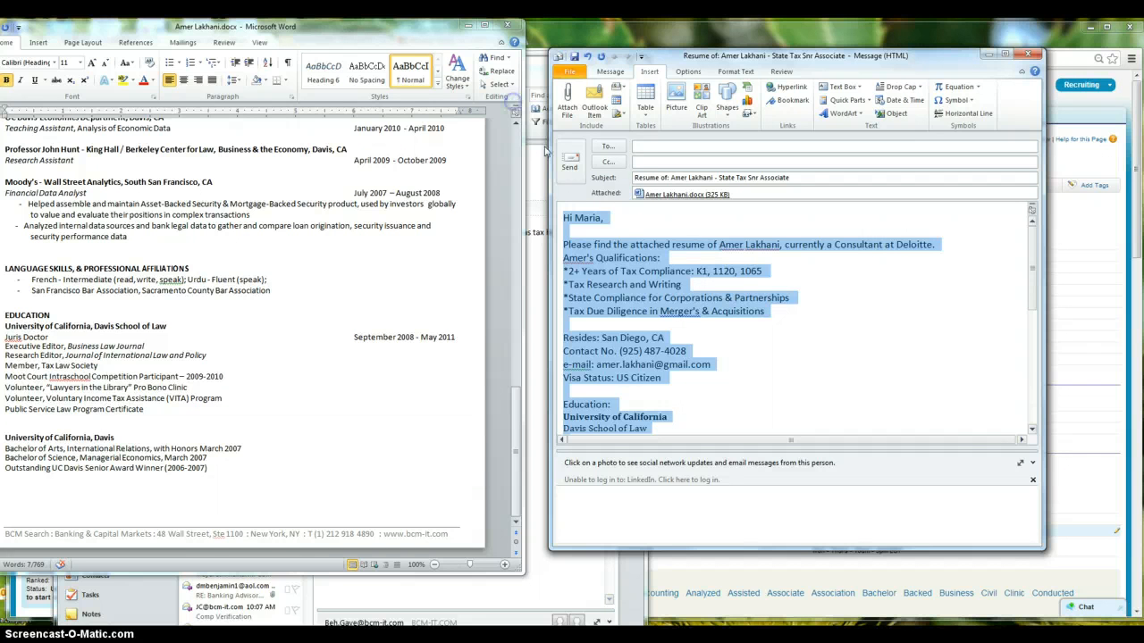
left_click(610, 71)
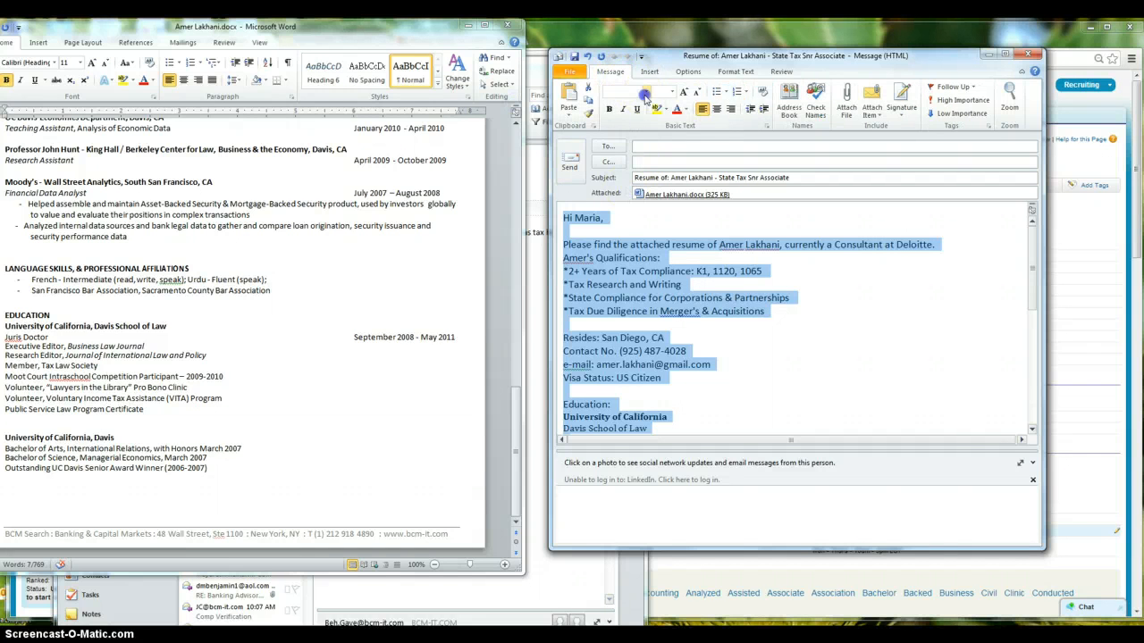
left_click(646, 94)
left_click(632, 133)
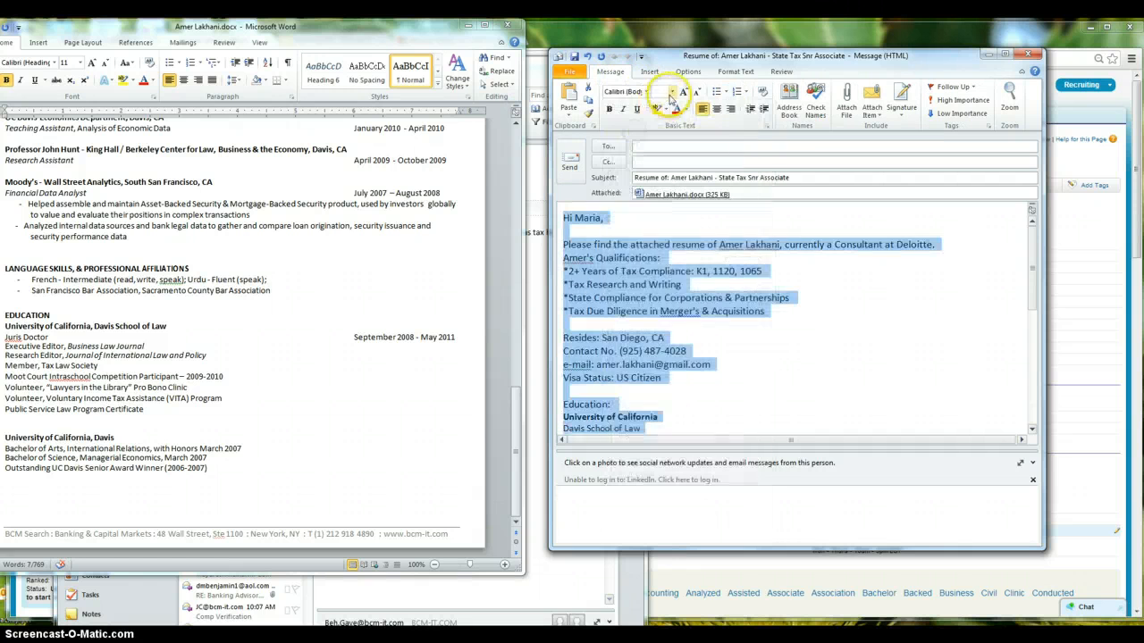
Set the font size of the entire message body to 11 and check the text from greeting to signature
left_click(672, 92)
left_click(681, 234)
left_click(677, 239)
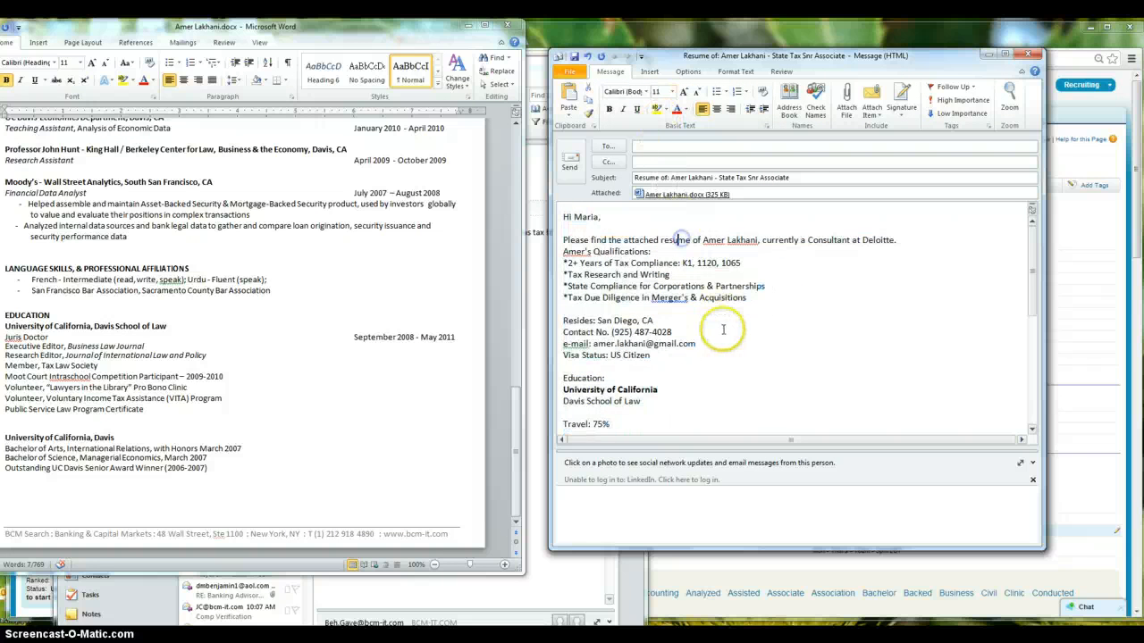
scroll(722, 330, "down", 5)
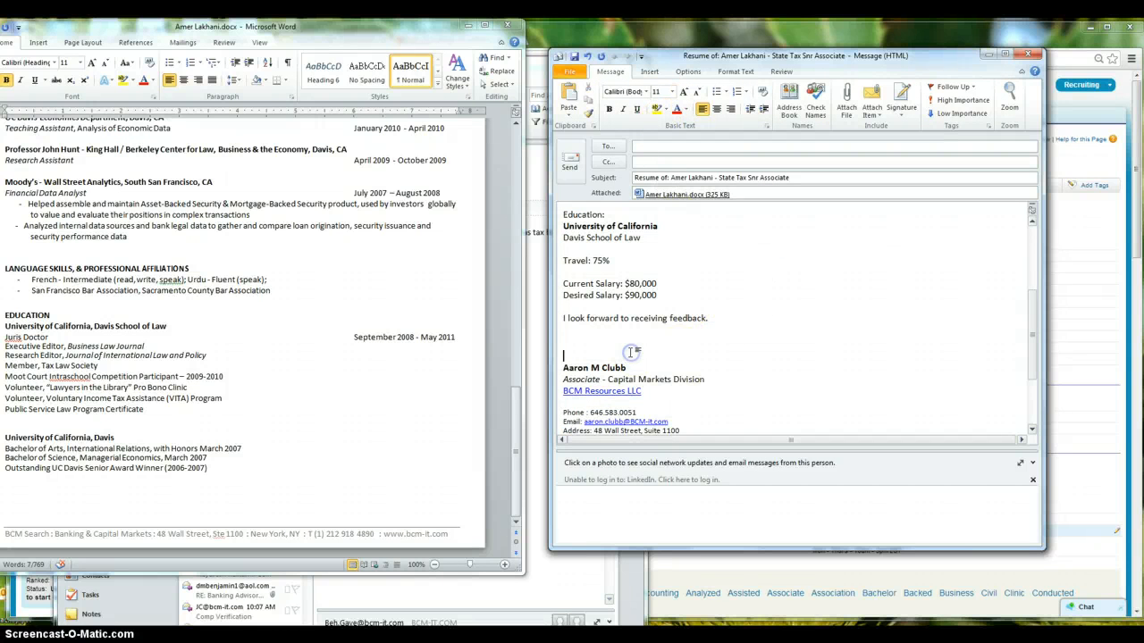
scroll(688, 344, "up", 5)
left_click(691, 343)
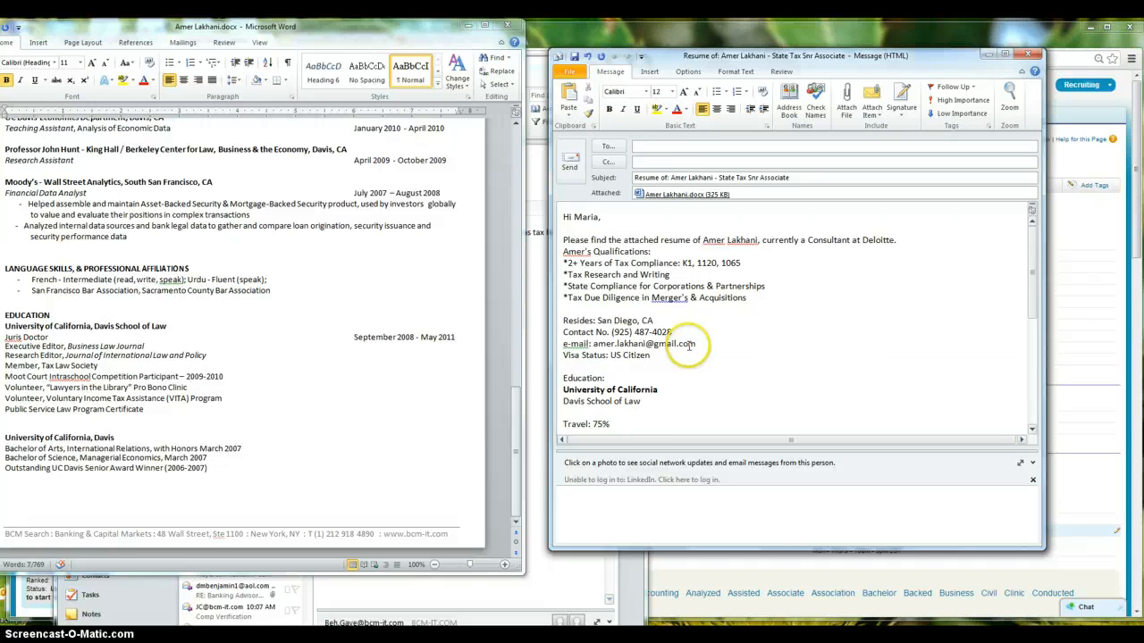
scroll(689, 345, "down", 5)
scroll(685, 341, "up", 5)
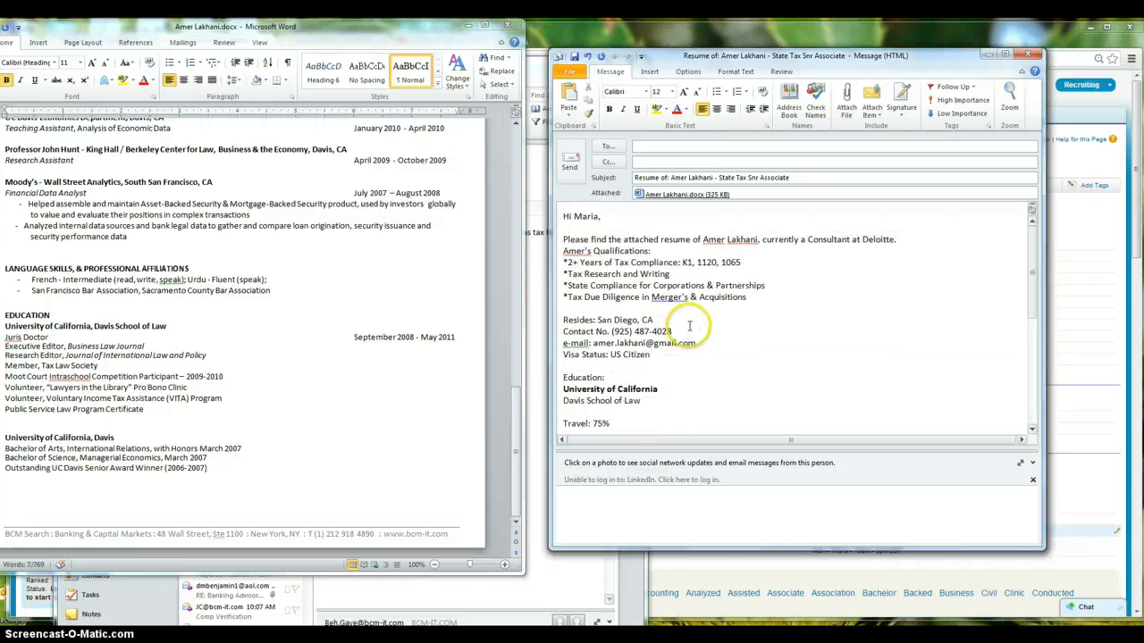
Address the message to the colleague at BCM-IT whose suggested address matches "ma"
left_click(681, 147)
type("ma")
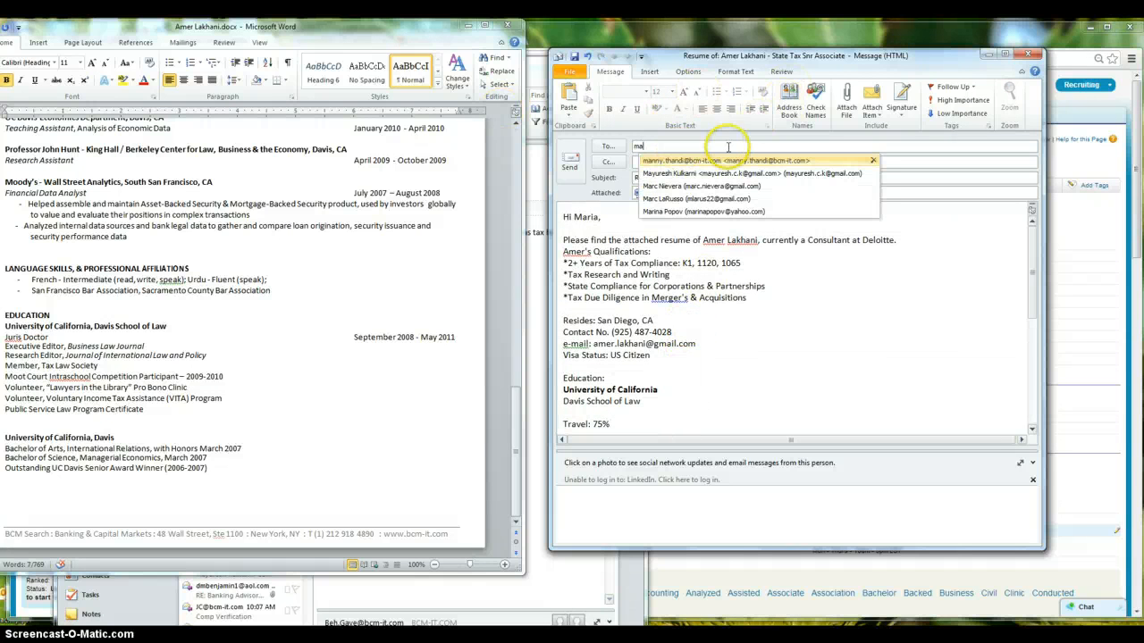
left_click(710, 161)
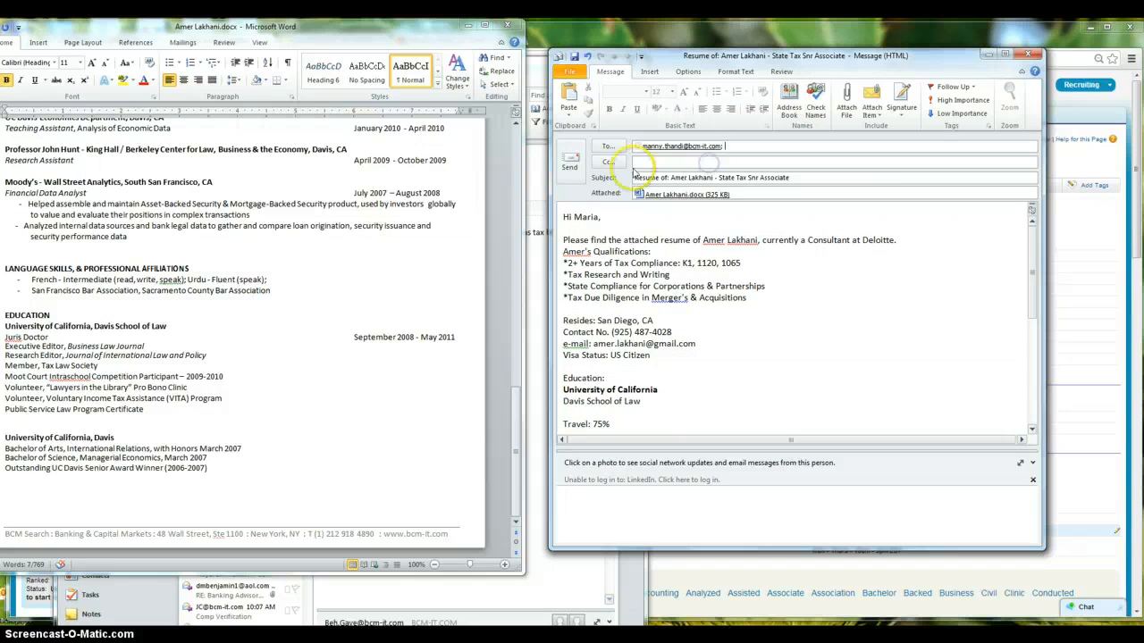
Send the message, ignoring all spelling flags on the candidate's name and ignoring the word choice flag on "Merger's" once
left_click(572, 160)
left_click(534, 264)
left_click(534, 264)
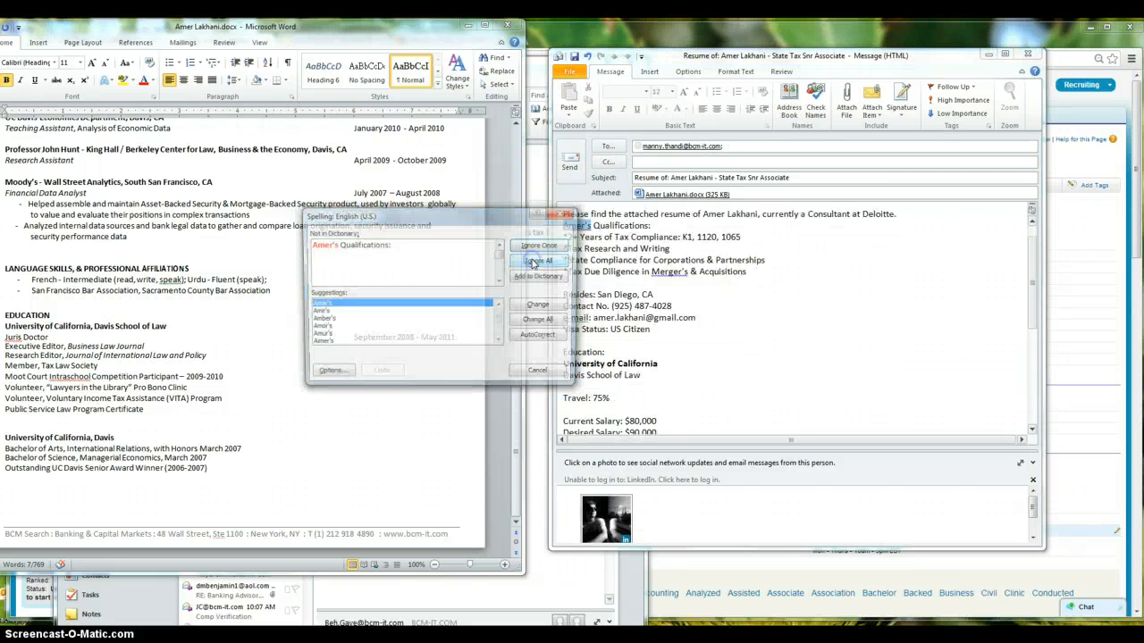
left_click(533, 264)
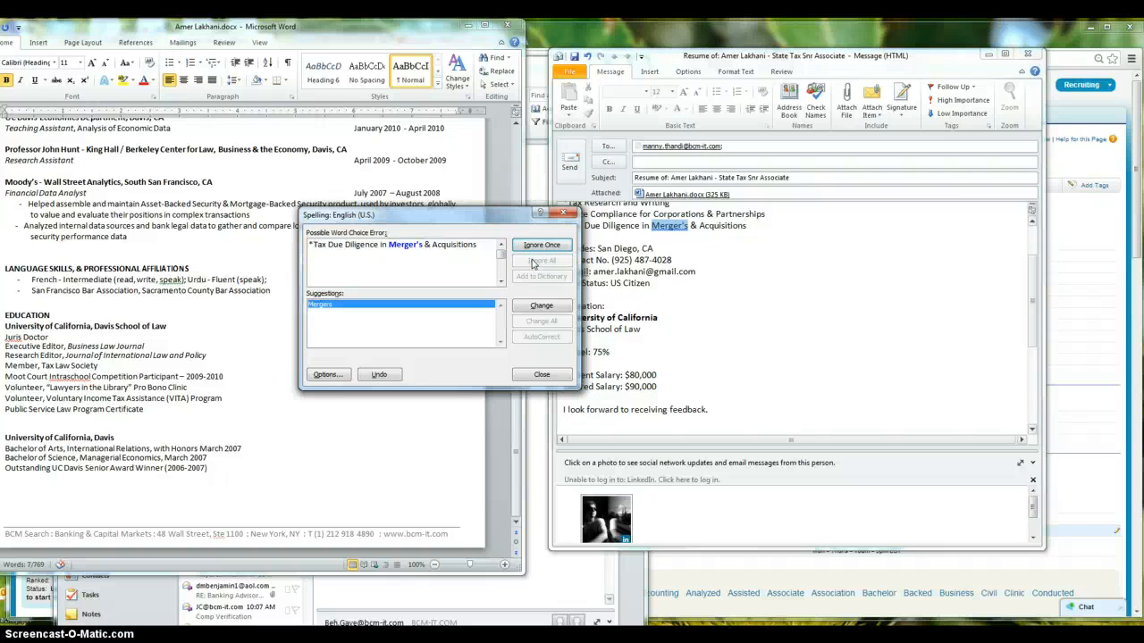
left_click(542, 244)
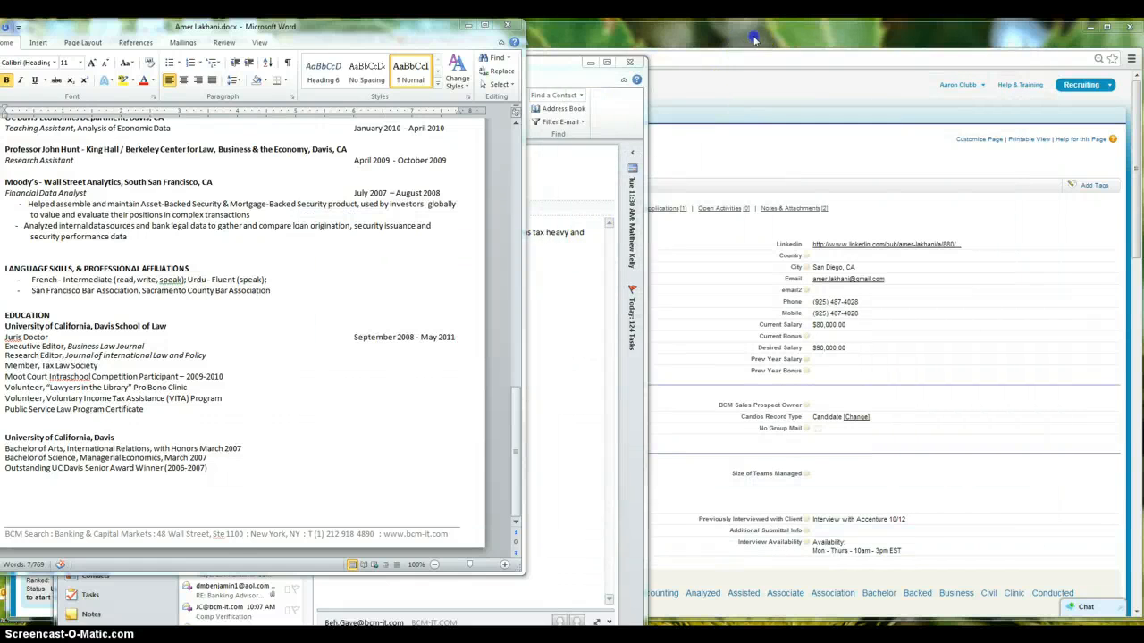
Switch to Jobscience in the browser, show the West Coast Submittals view and sort it by candidate name in ascending order
left_click(584, 113)
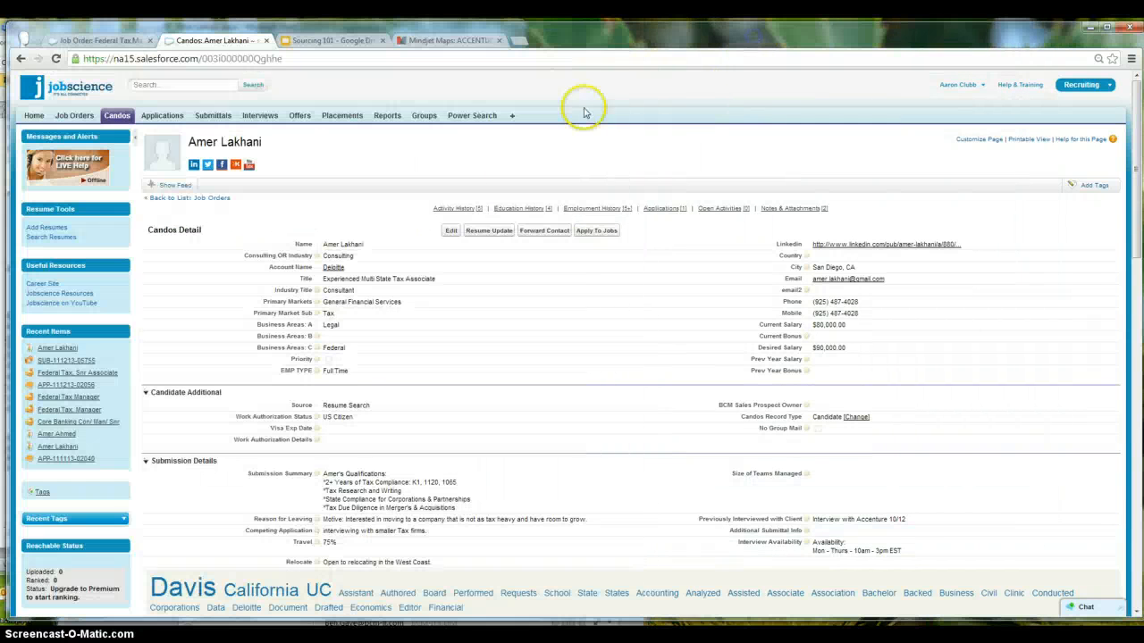
left_click(214, 117)
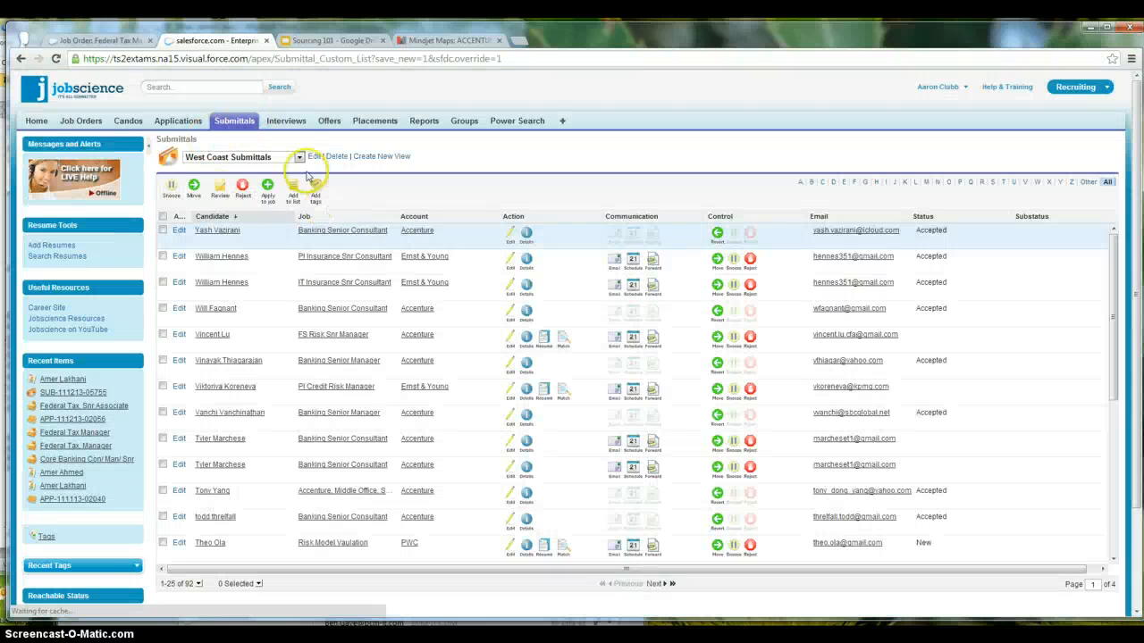
left_click(299, 158)
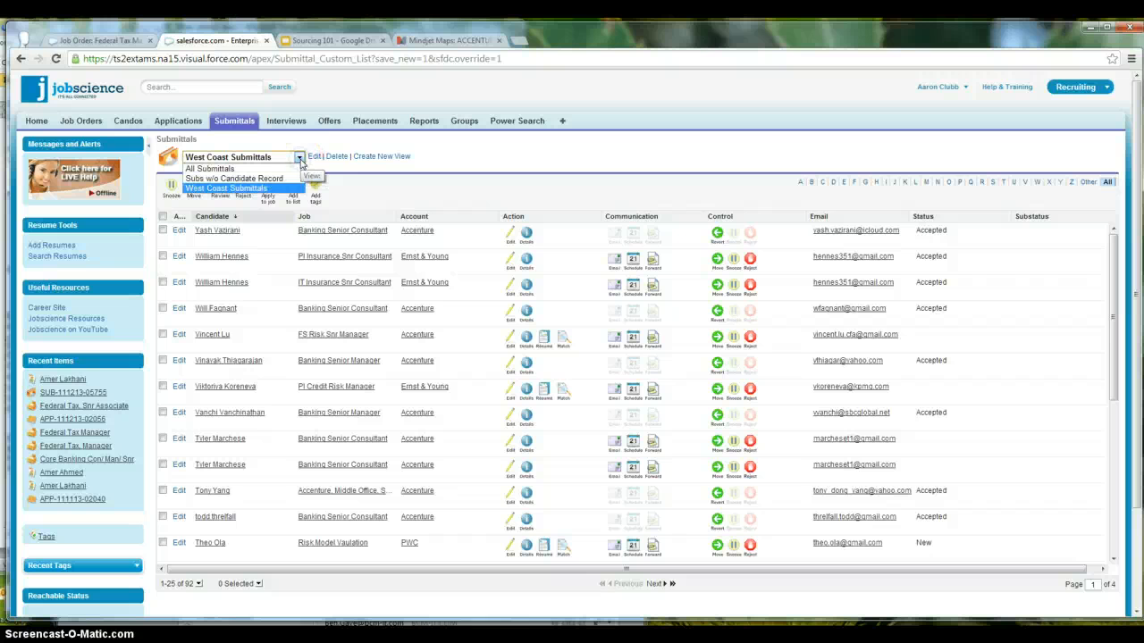
left_click(285, 191)
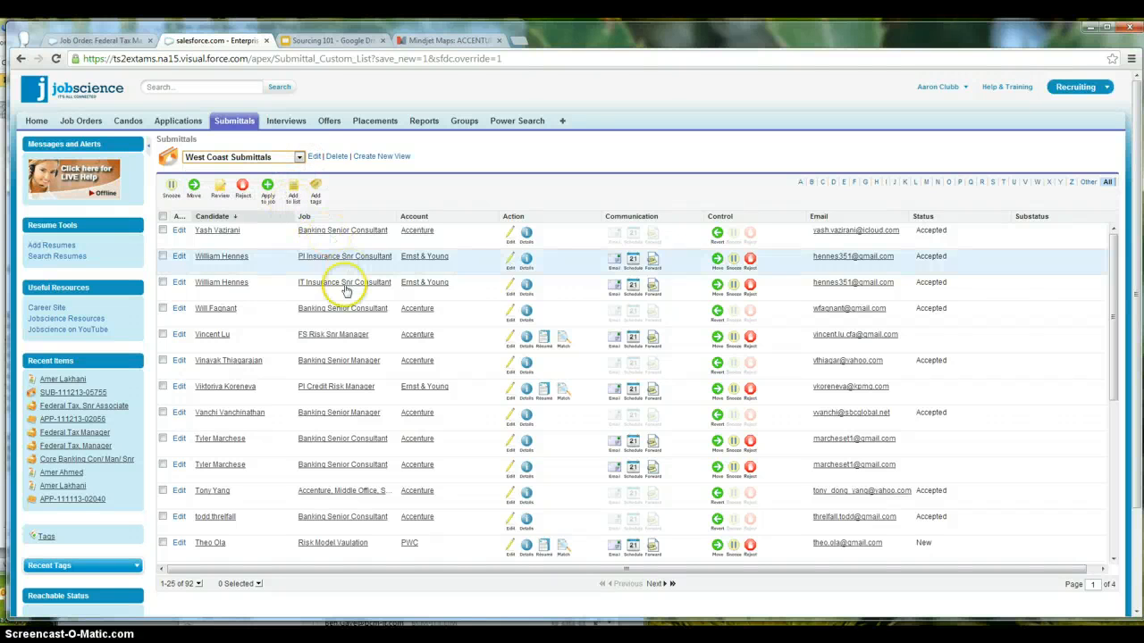
left_click(240, 220)
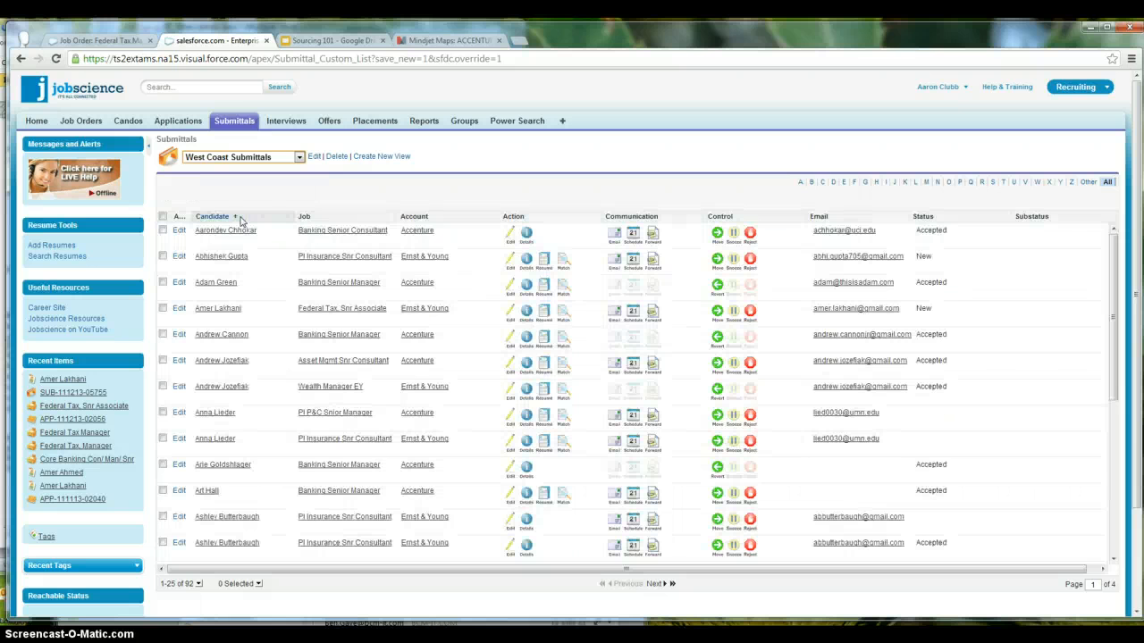
left_click(230, 309)
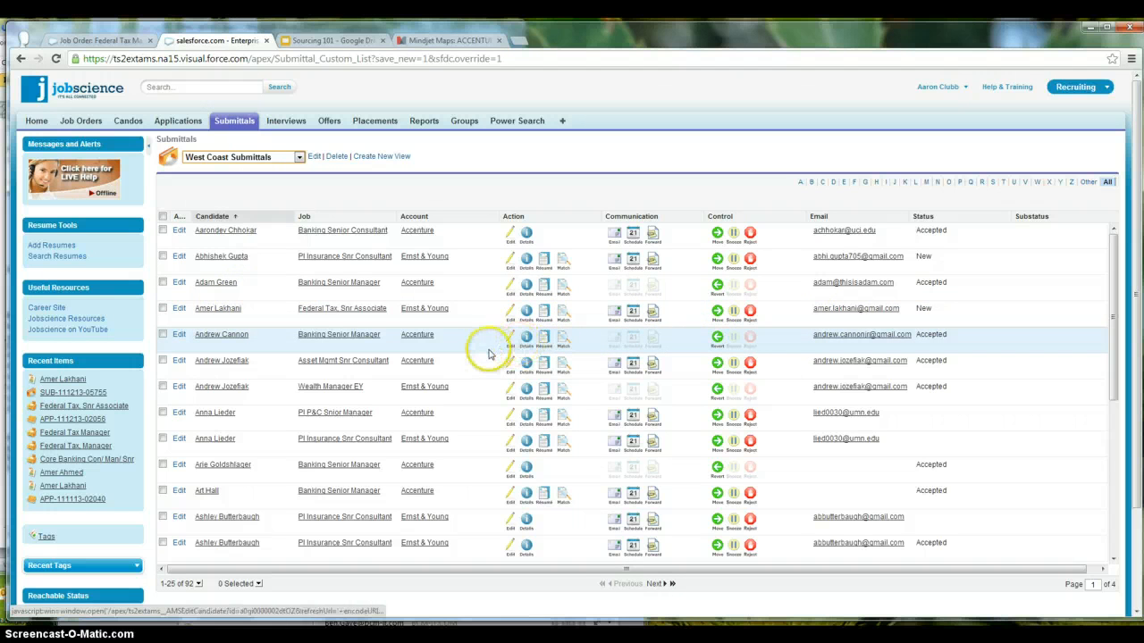
View the Interview substages for moving the Federal Tax, Snr Associate submittal, and close the dialog without moving the candidate
left_click(717, 312)
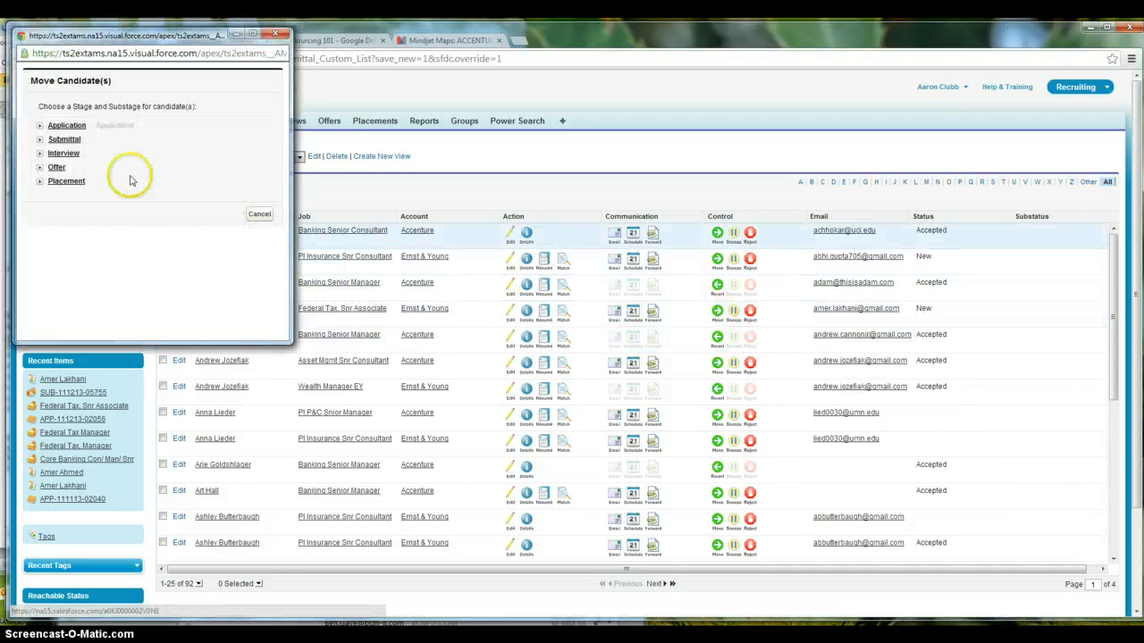
left_click(56, 153)
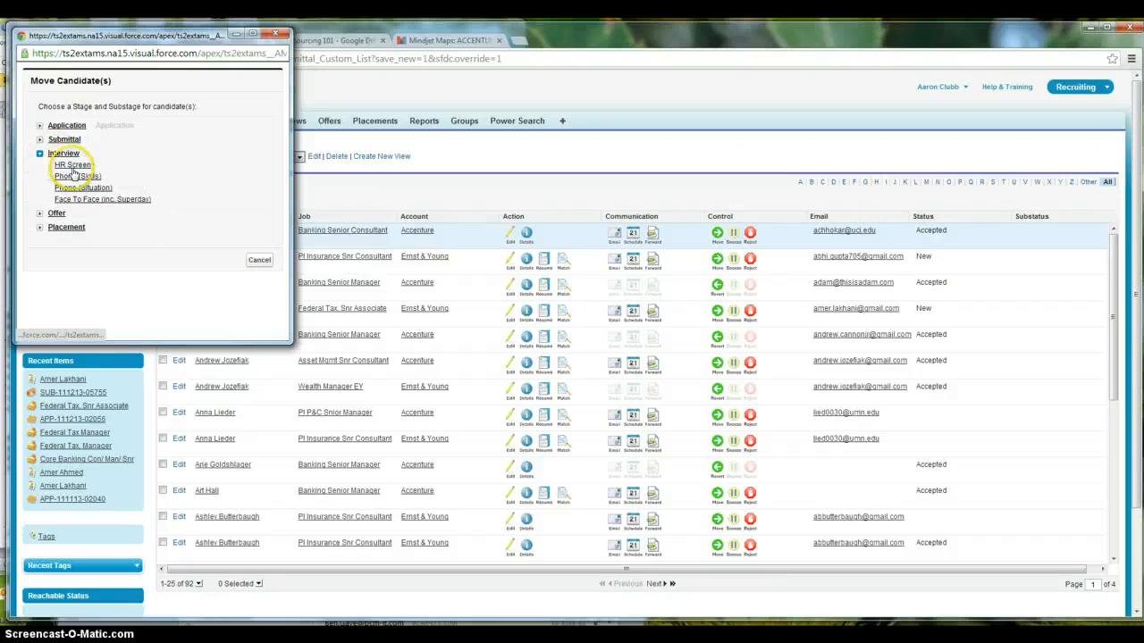
left_click(275, 34)
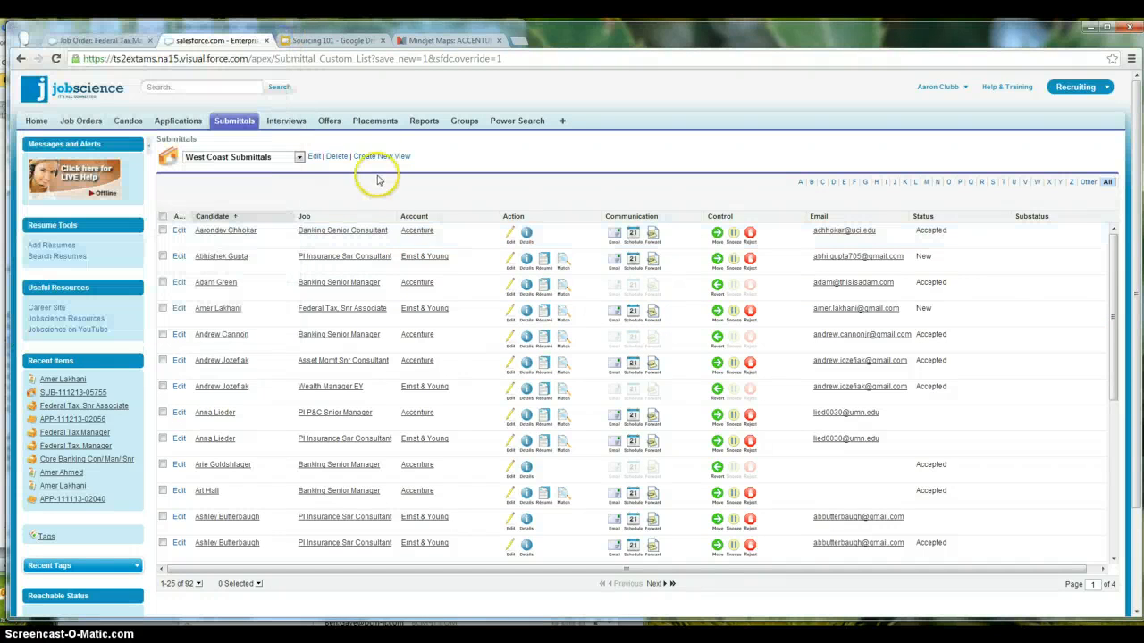
scroll(250, 474, "down", 2)
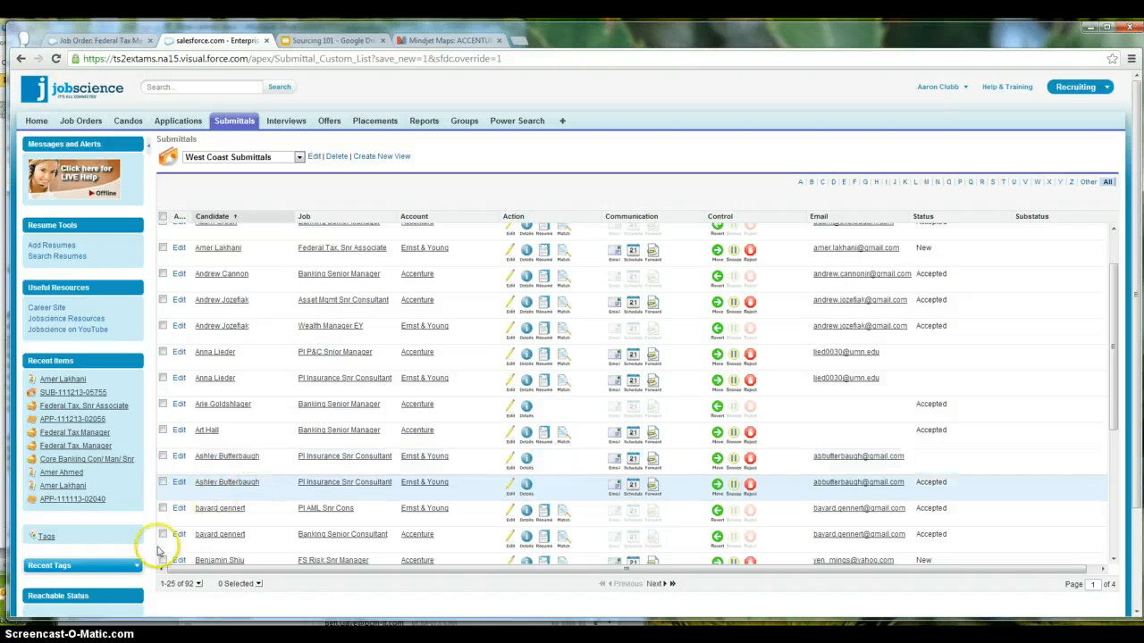